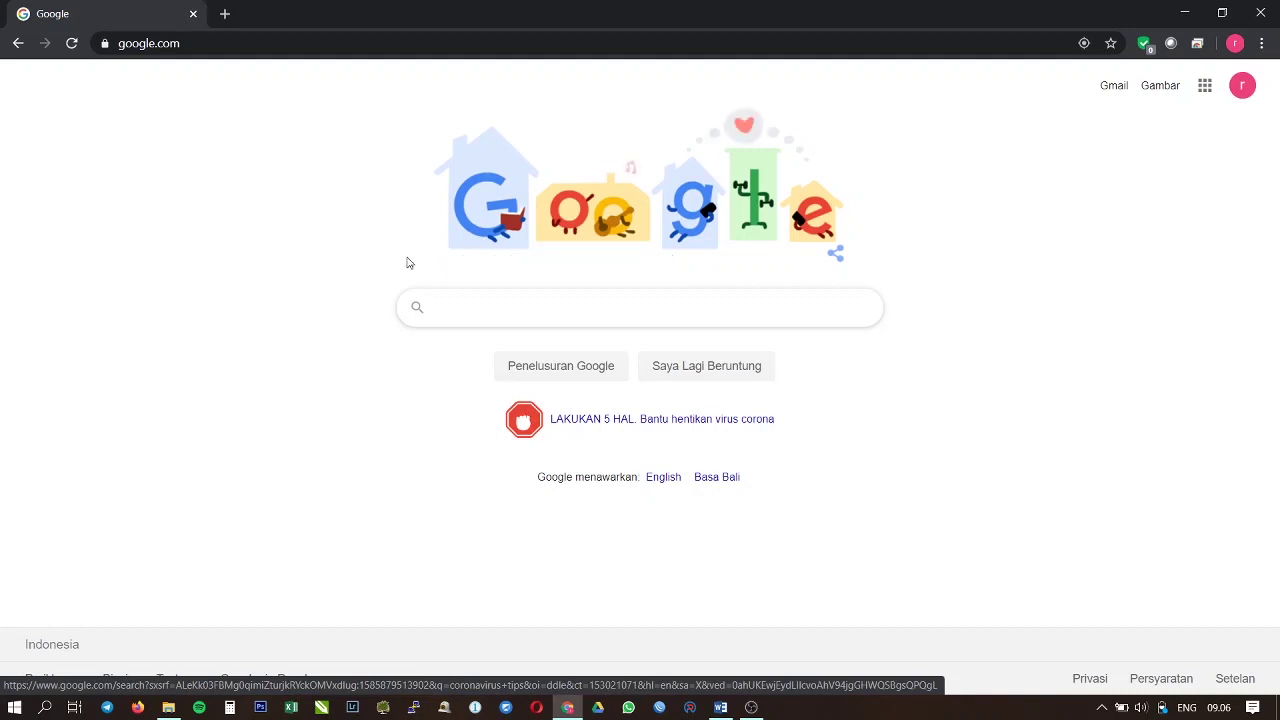
Step: Go to the school e-learning site elearning.smkn2sby.sch.id from Chrome's address bar
{"action": "left_click", "coordinate": [277, 43]}
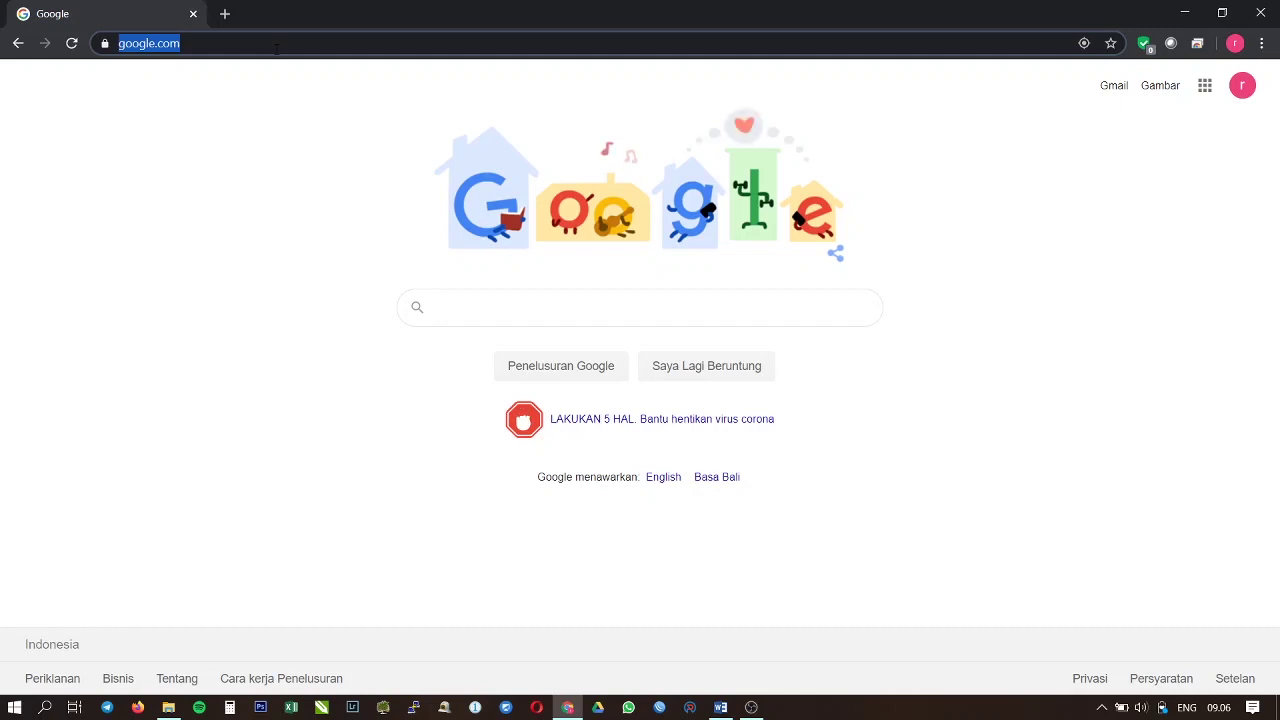
{"action": "type", "text": "el"}
{"action": "key", "text": "Right"}
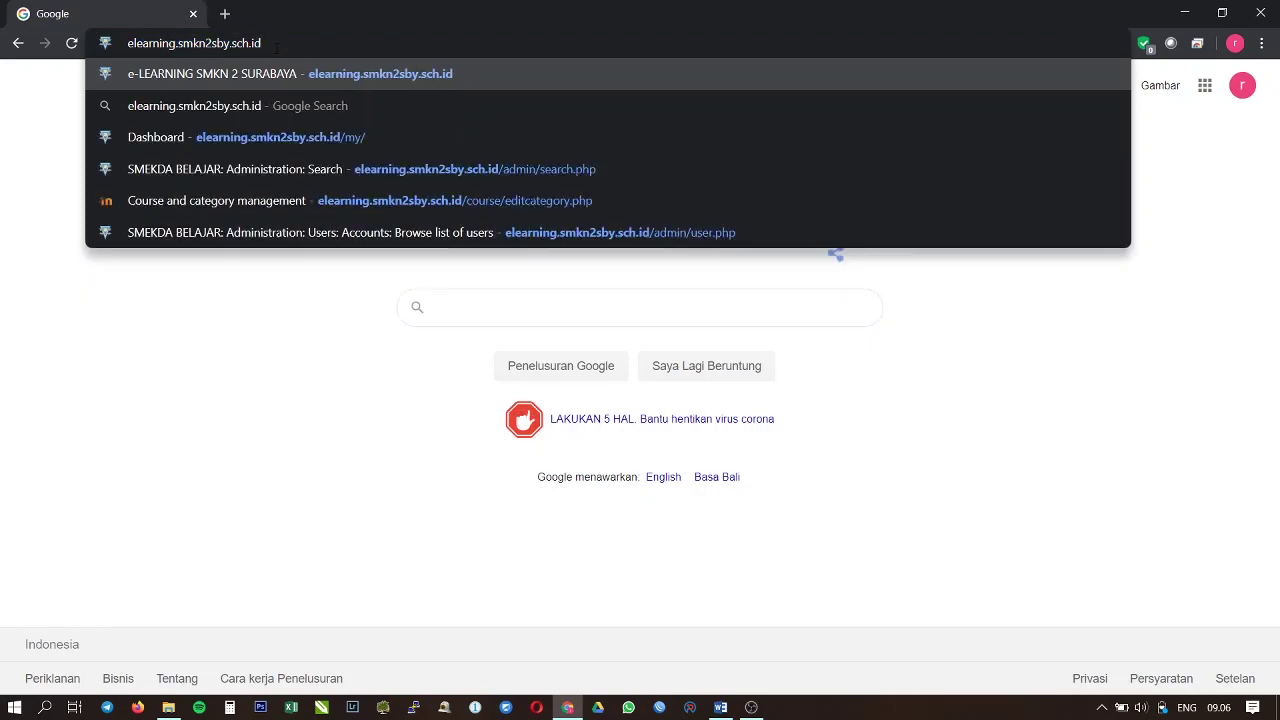
{"action": "key", "text": "Return"}
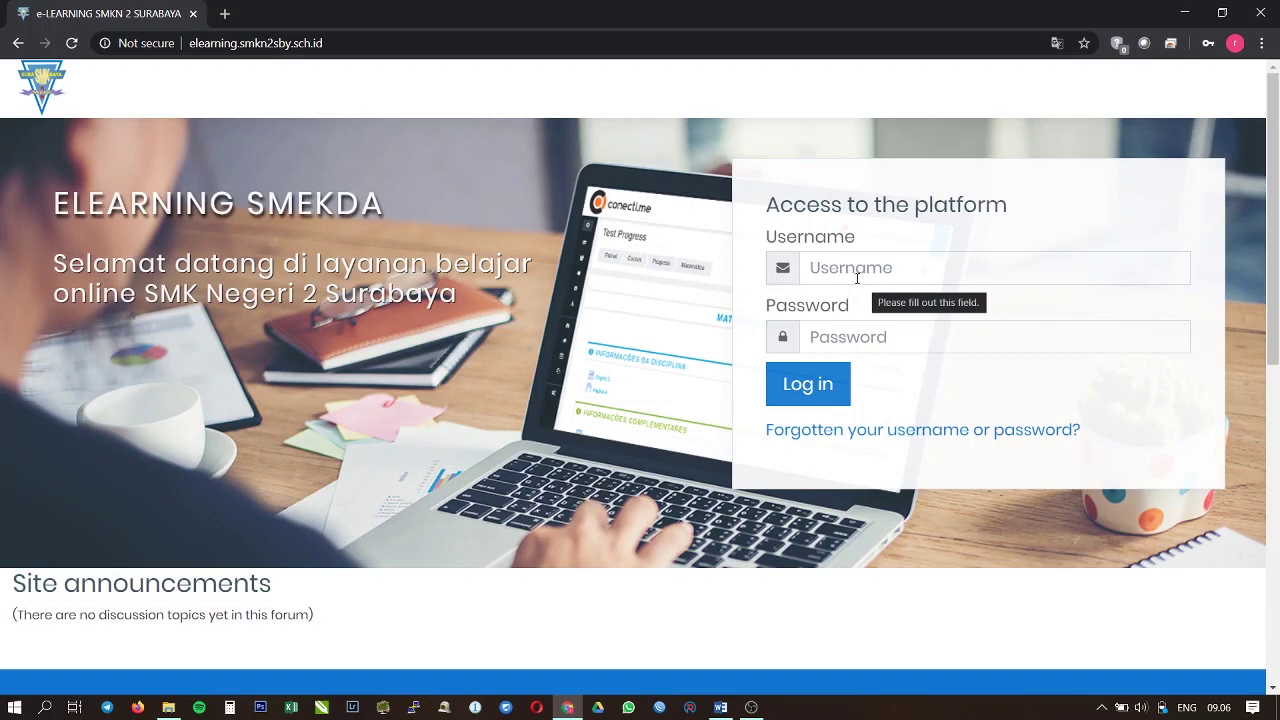
Step: Log in to ELEARNING SMEKDA with the teacher's username and password
{"action": "left_click", "coordinate": [857, 278]}
{"action": "type", "text": "1"}
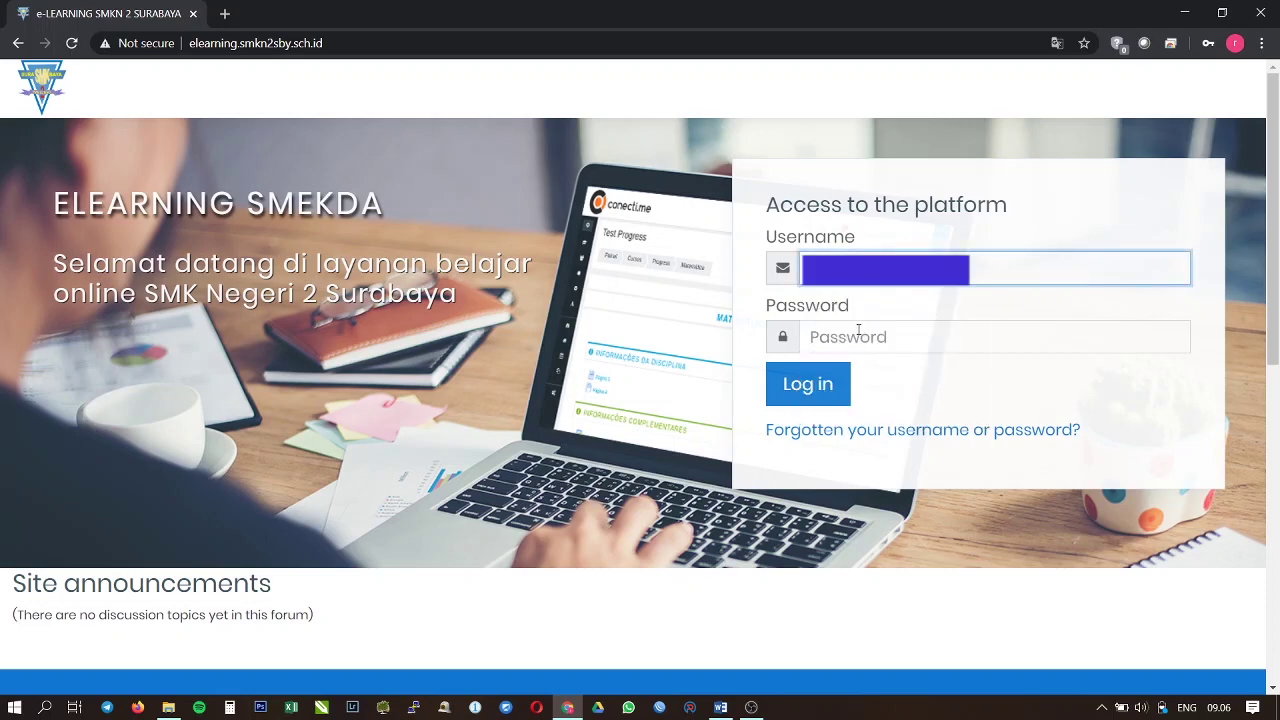
{"action": "left_click", "coordinate": [858, 331]}
{"action": "type", "text": "123"}
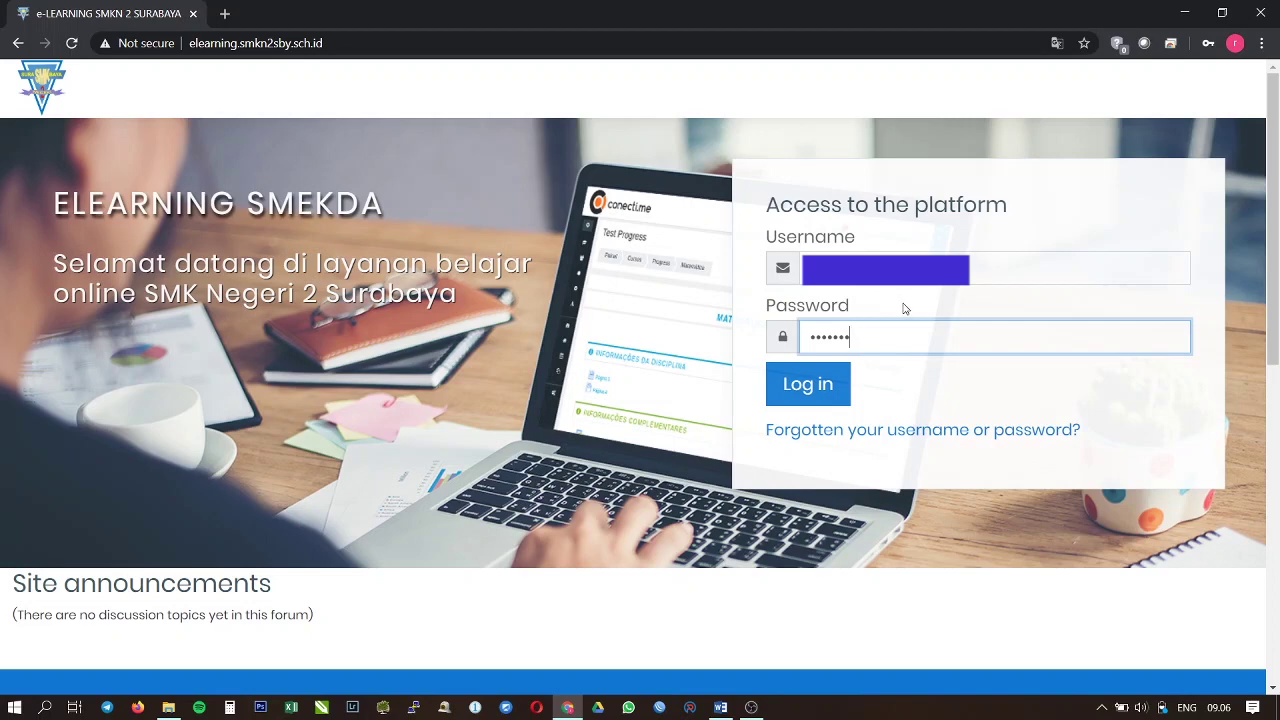
{"action": "left_click", "coordinate": [836, 392]}
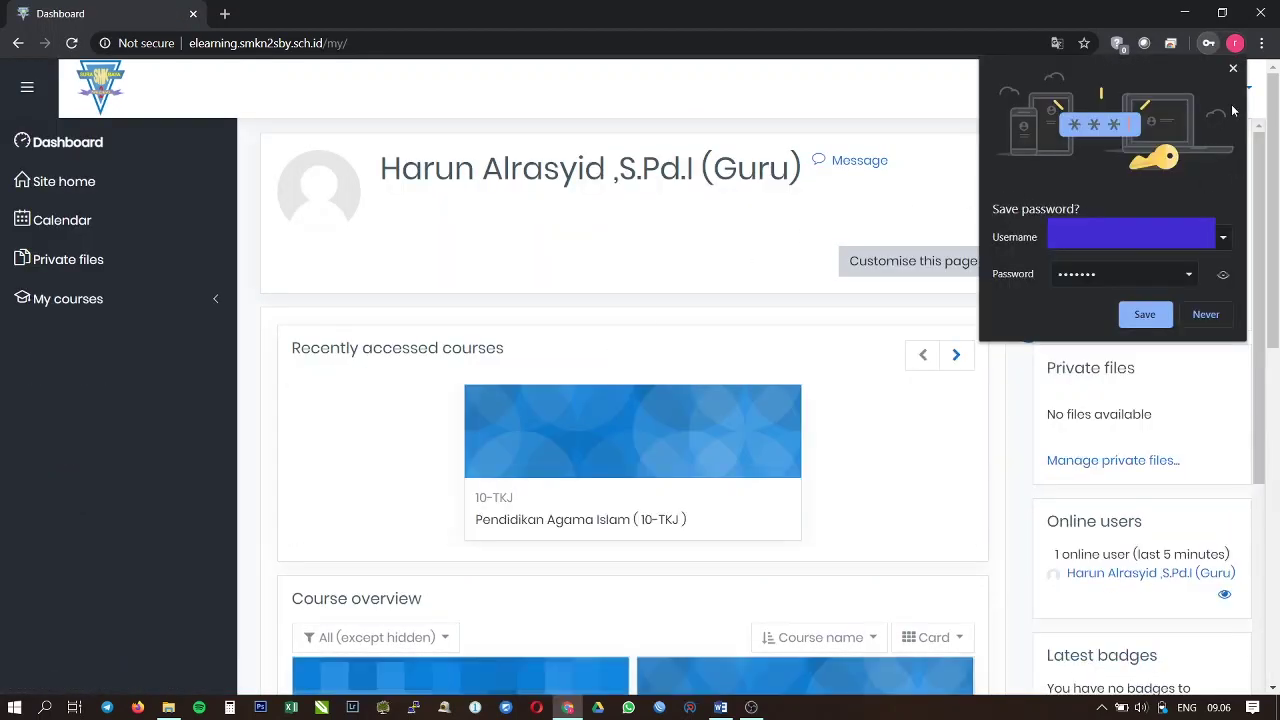
Step: Dismiss Chrome's save-password offer and review the five Pendidikan Agama Islam course cards
{"action": "left_click", "coordinate": [1233, 68]}
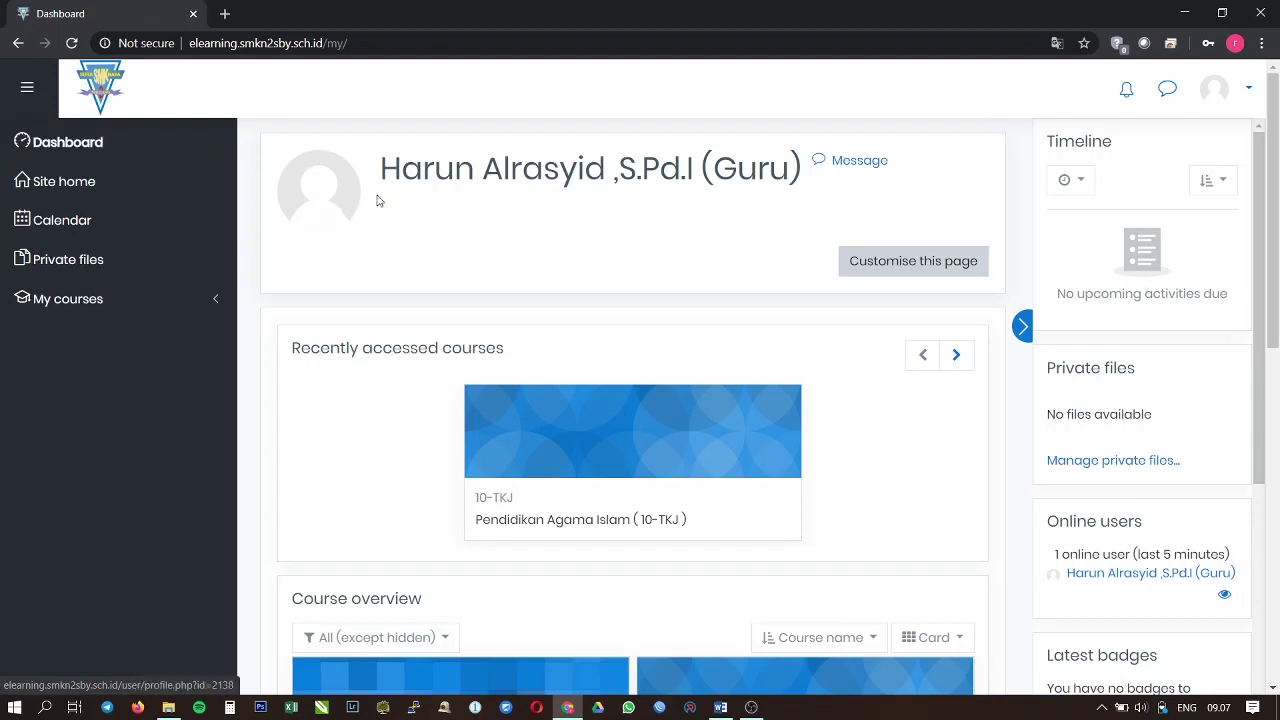
{"action": "scroll", "coordinate": [422, 183], "scroll_direction": "down", "scroll_amount": 1}
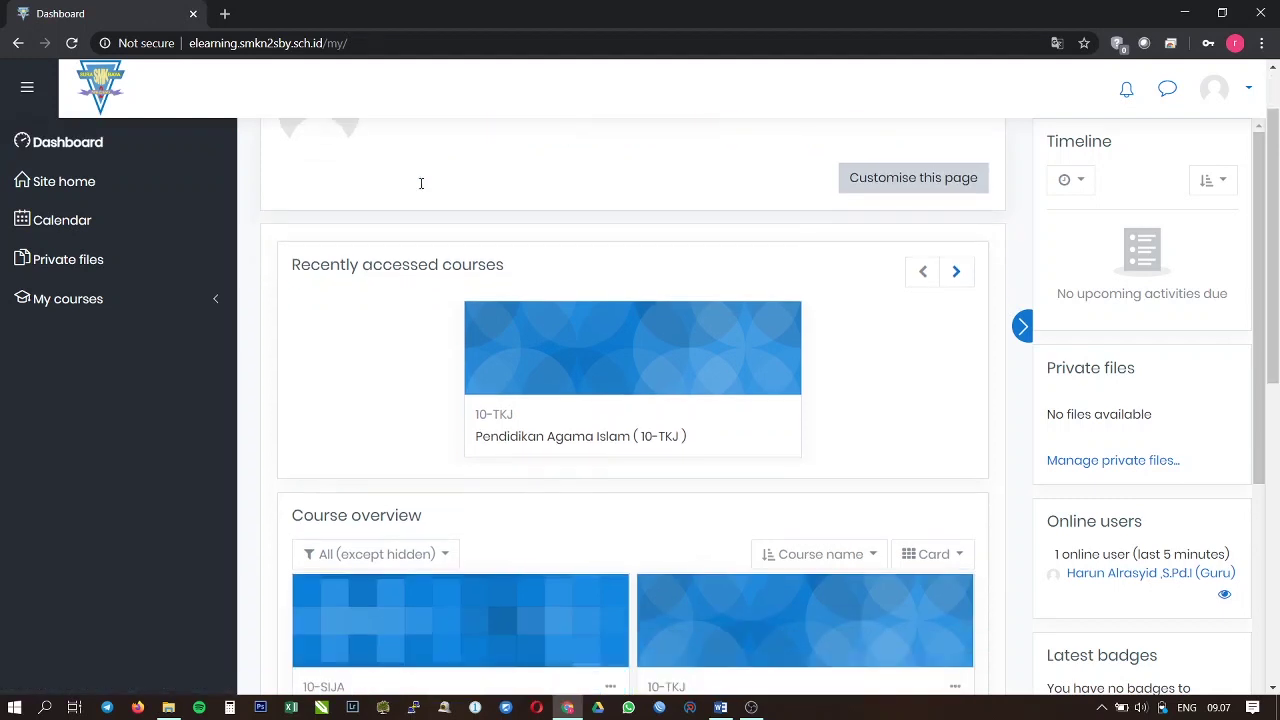
{"action": "scroll", "coordinate": [422, 183], "scroll_direction": "up", "scroll_amount": 1}
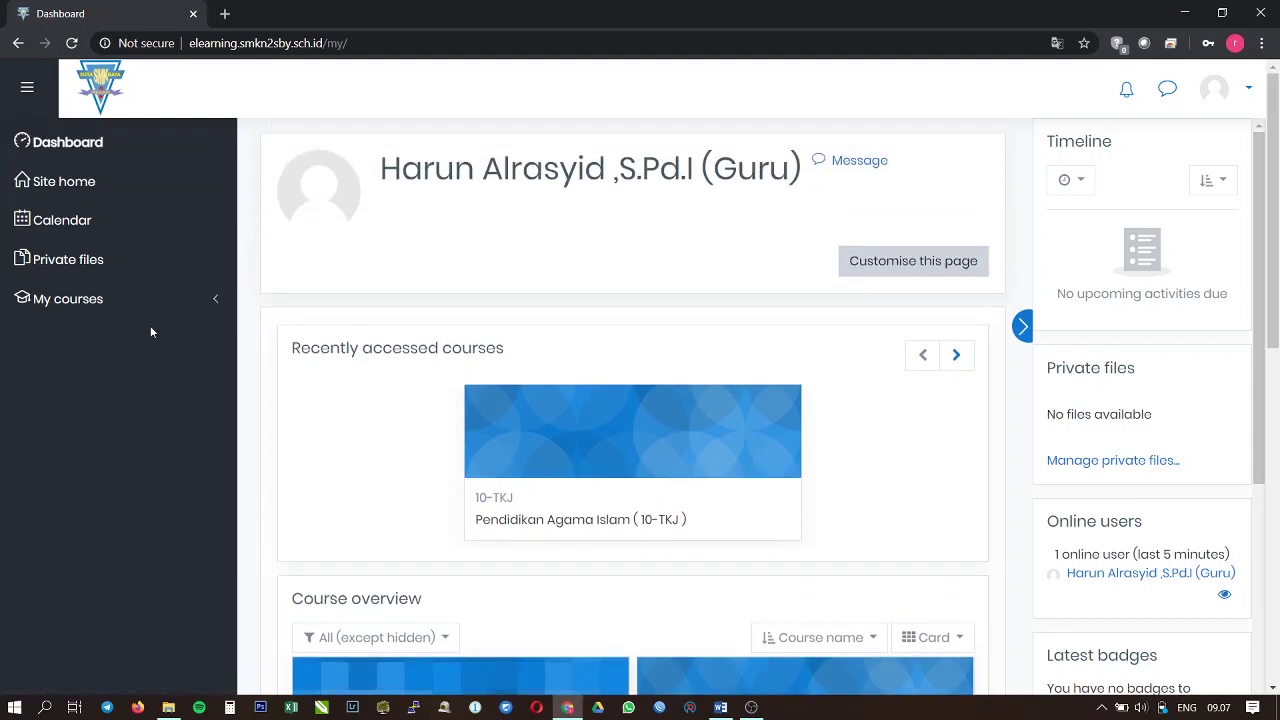
{"action": "scroll", "coordinate": [434, 316], "scroll_direction": "down", "scroll_amount": 3}
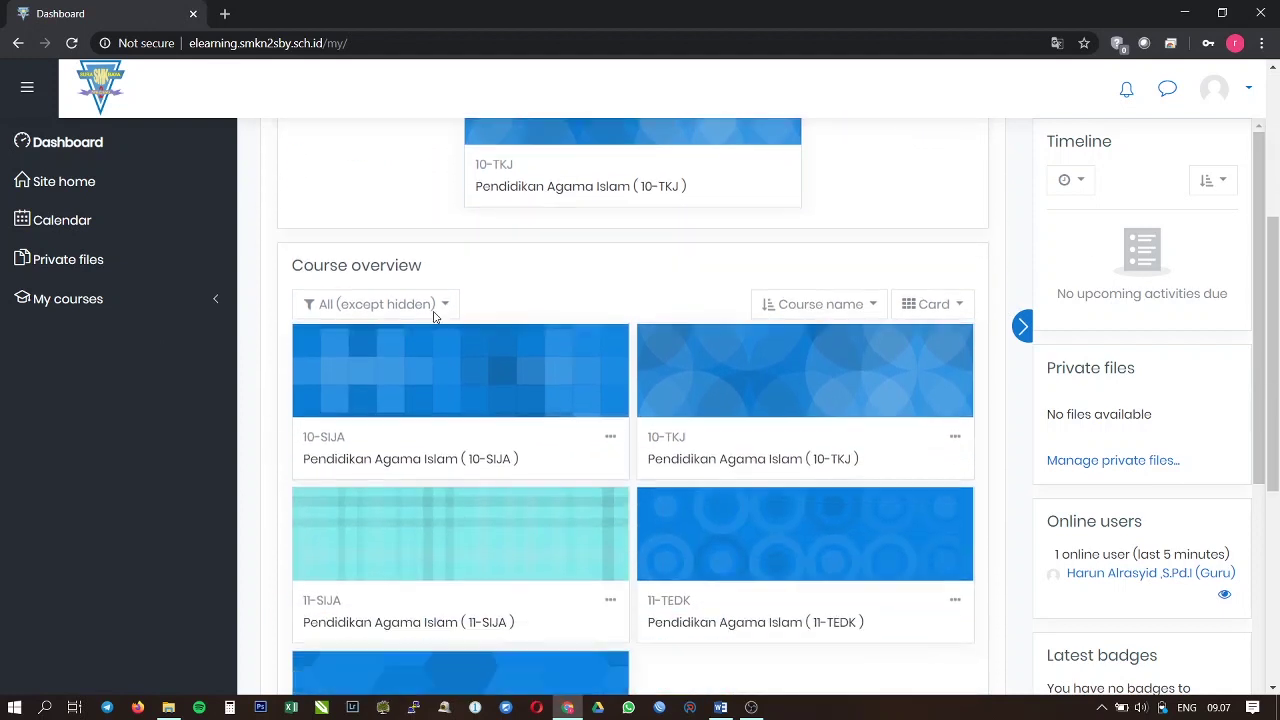
{"action": "scroll", "coordinate": [434, 316], "scroll_direction": "down", "scroll_amount": 2}
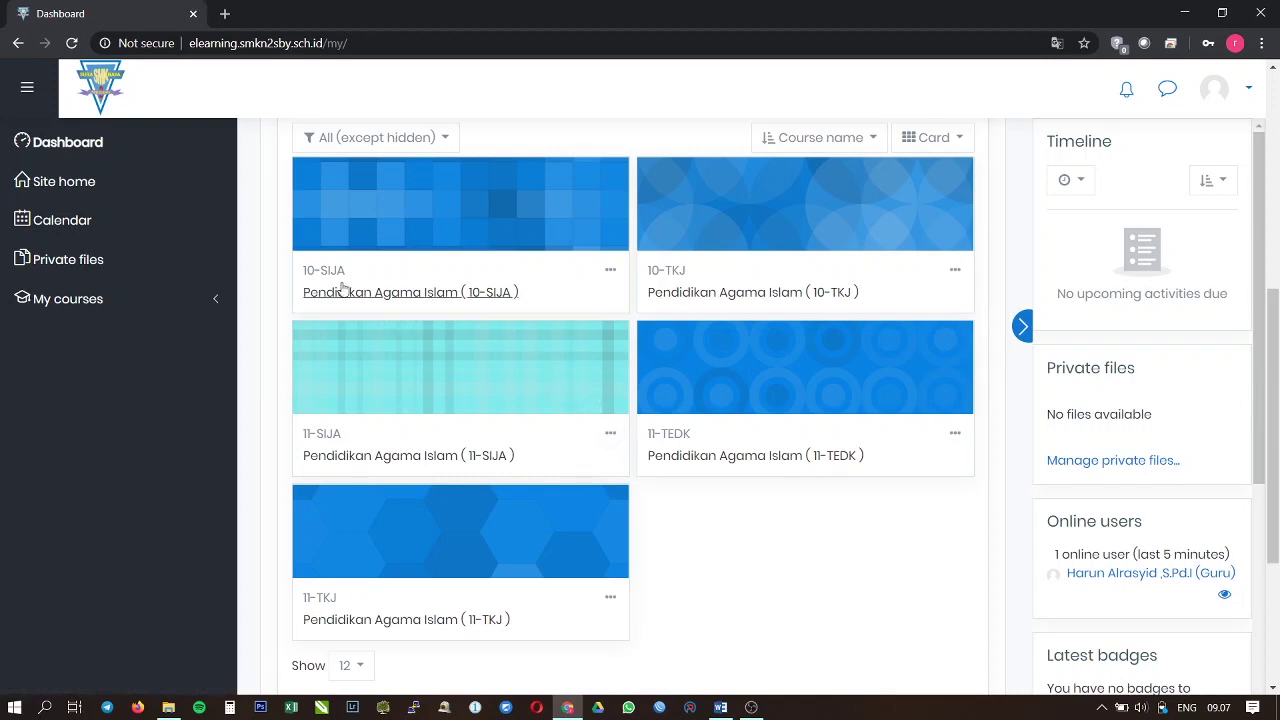
{"action": "scroll", "coordinate": [585, 310], "scroll_direction": "up", "scroll_amount": 5}
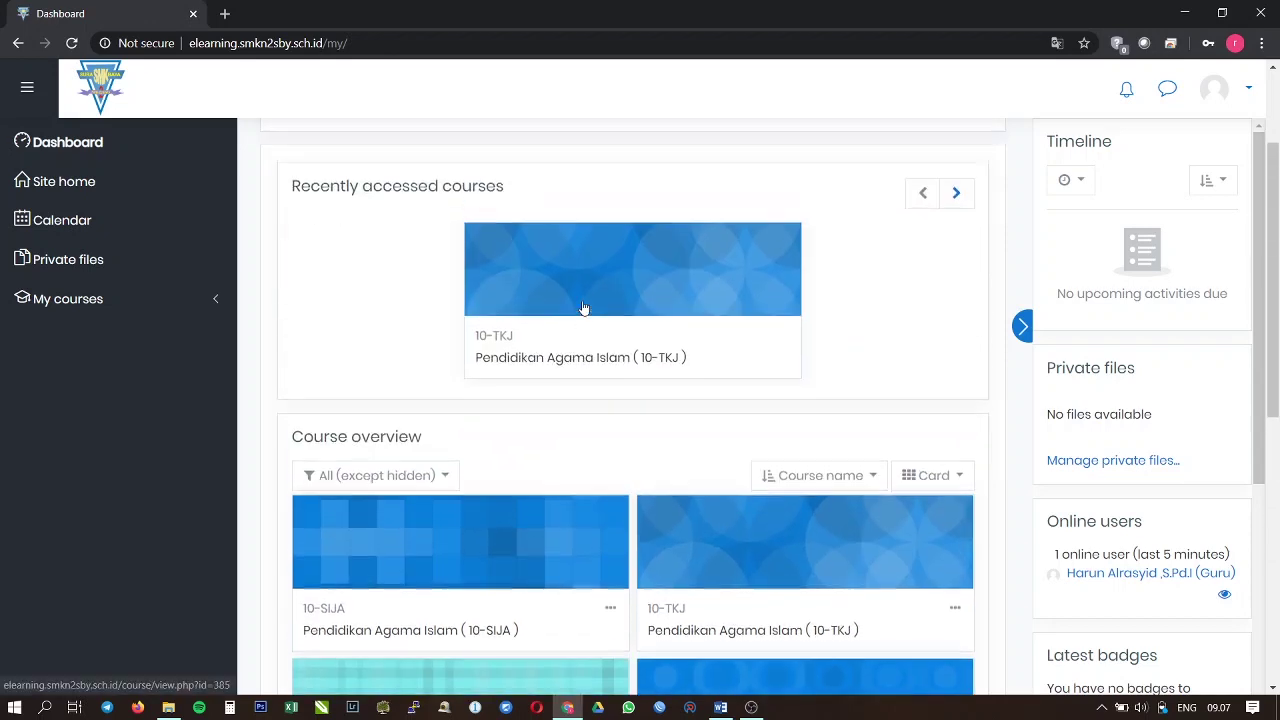
{"action": "scroll", "coordinate": [766, 300], "scroll_direction": "down", "scroll_amount": 4}
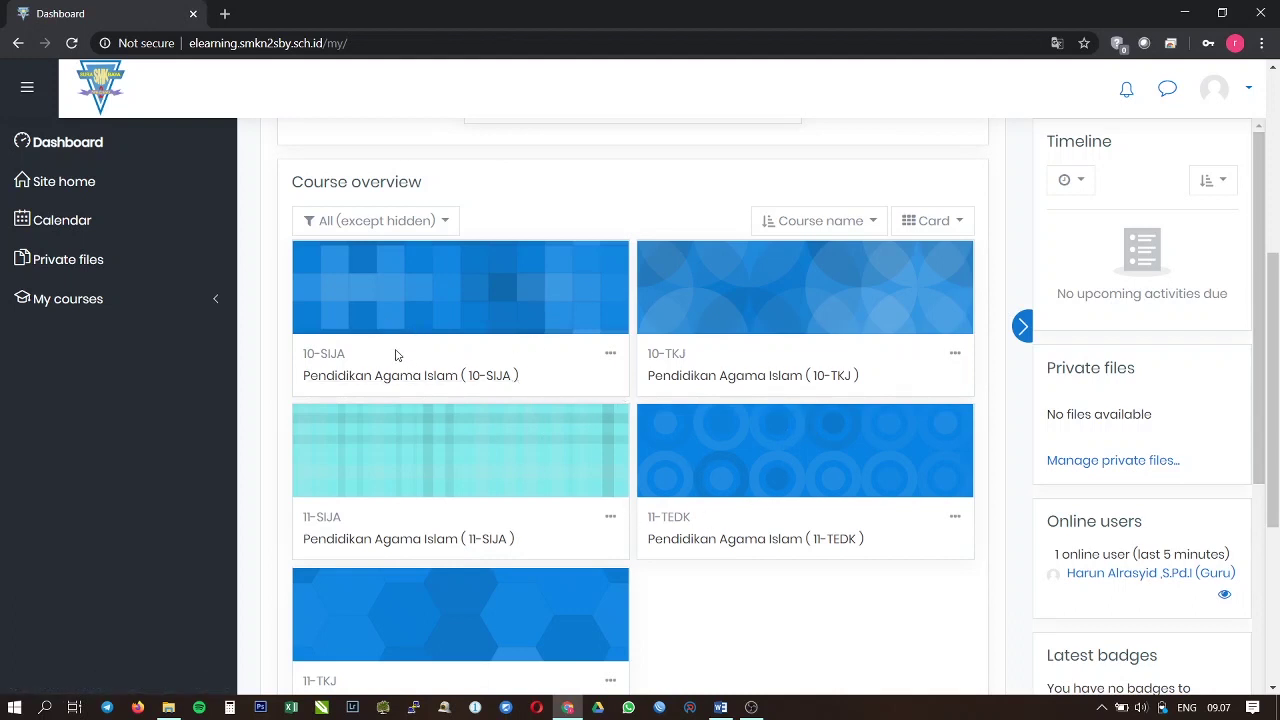
{"action": "left_click", "coordinate": [42, 150]}
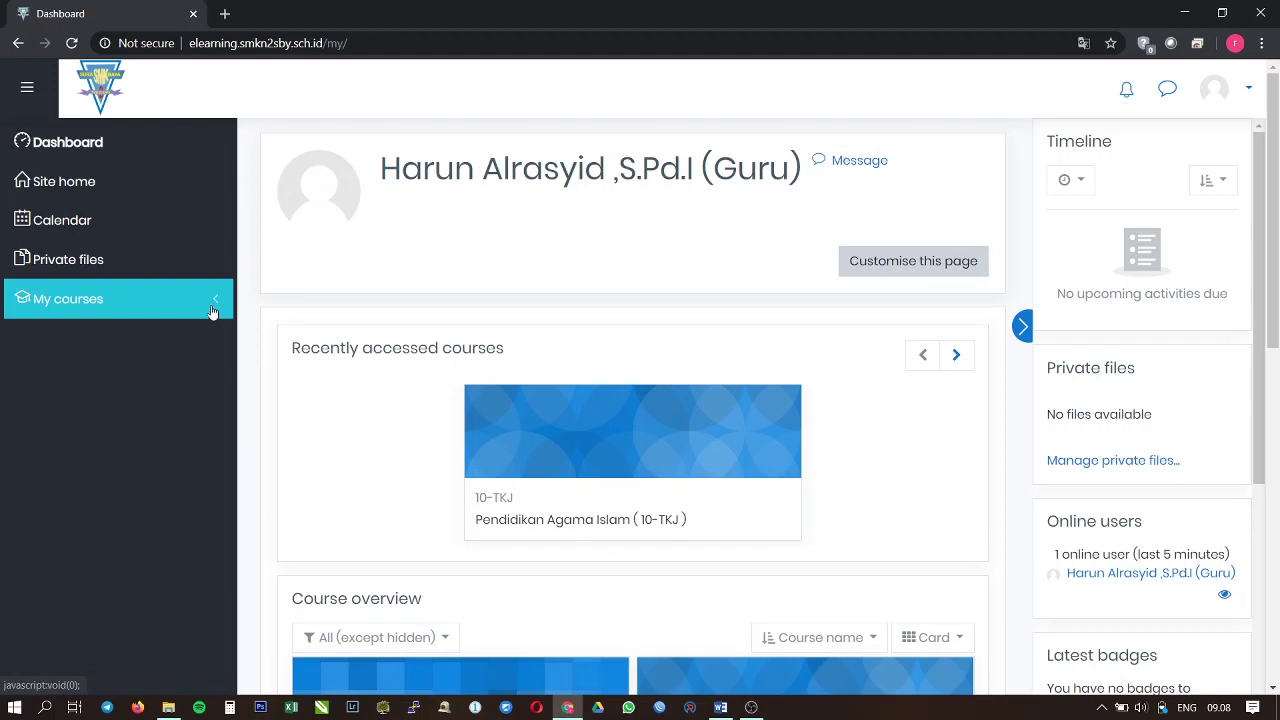
{"action": "left_click", "coordinate": [204, 313]}
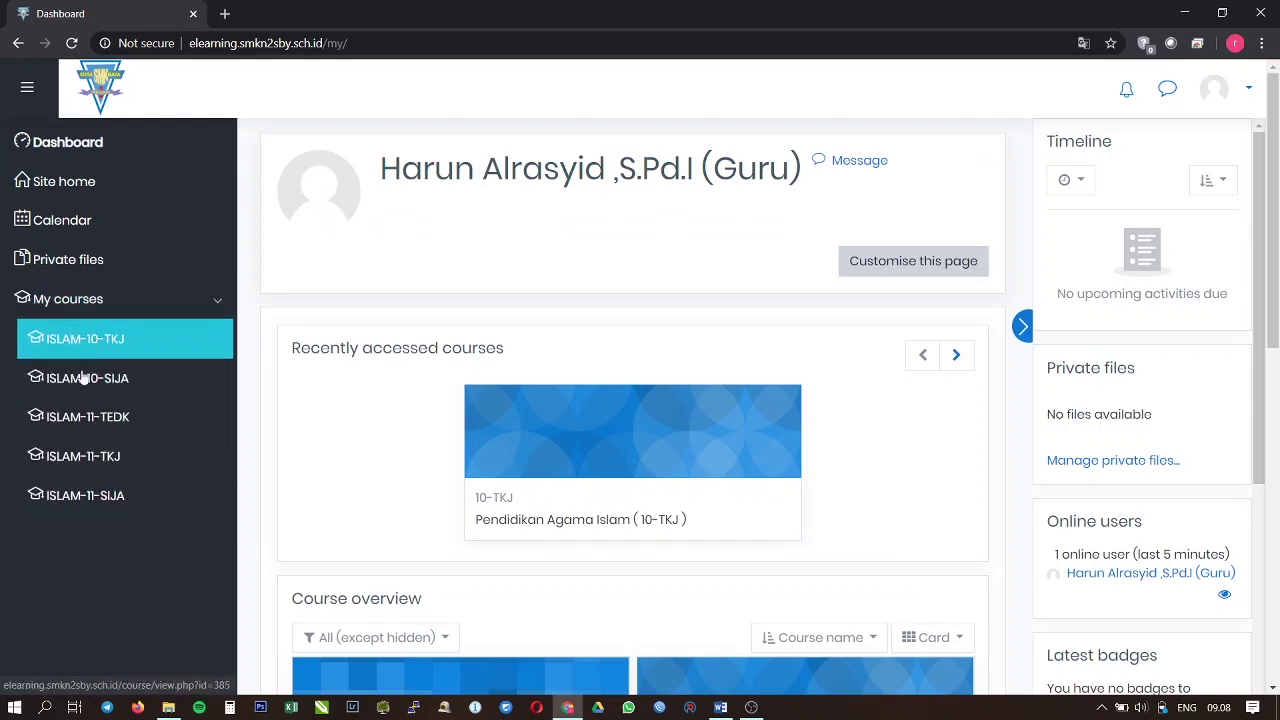
{"action": "left_click", "coordinate": [201, 304]}
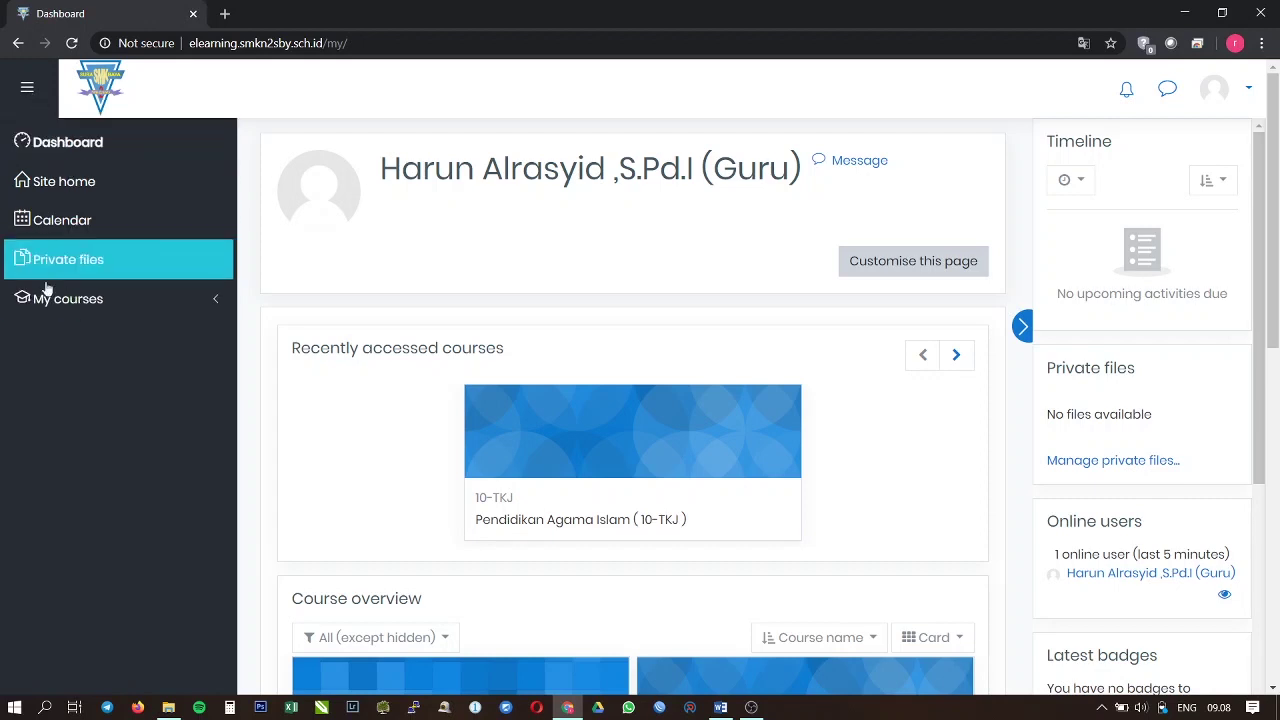
{"action": "left_click", "coordinate": [24, 90]}
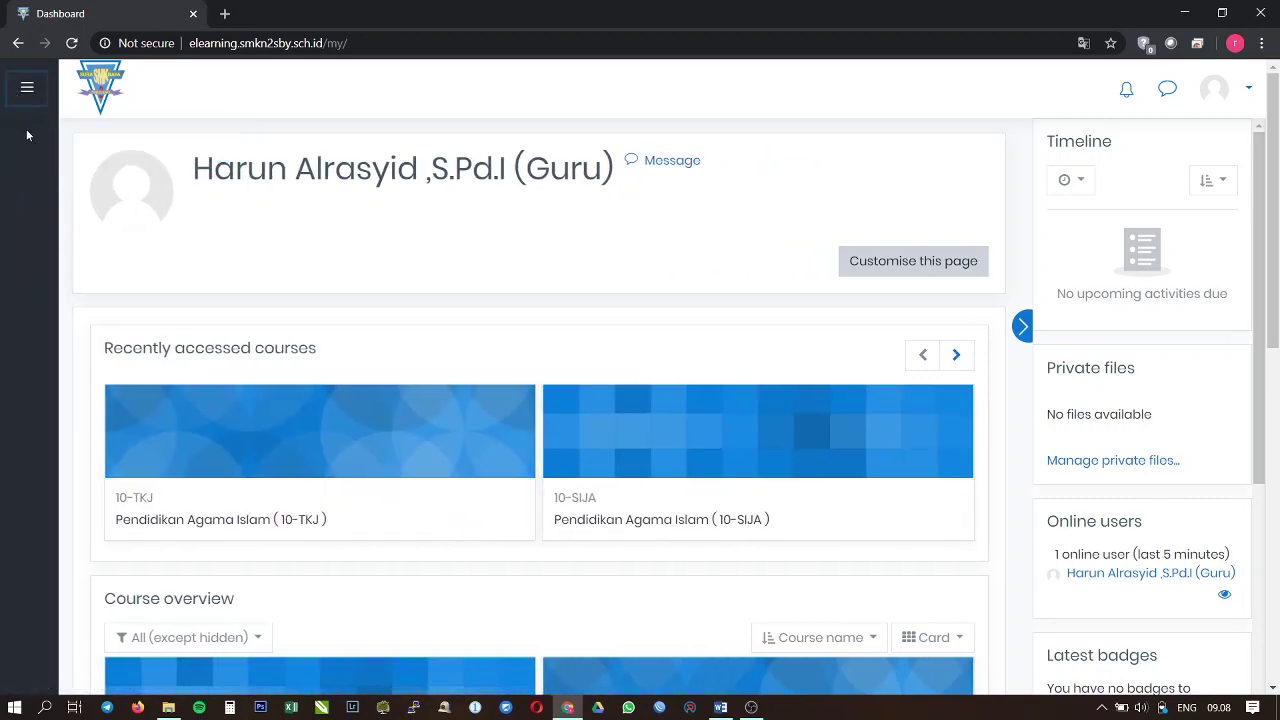
{"action": "left_click", "coordinate": [28, 89]}
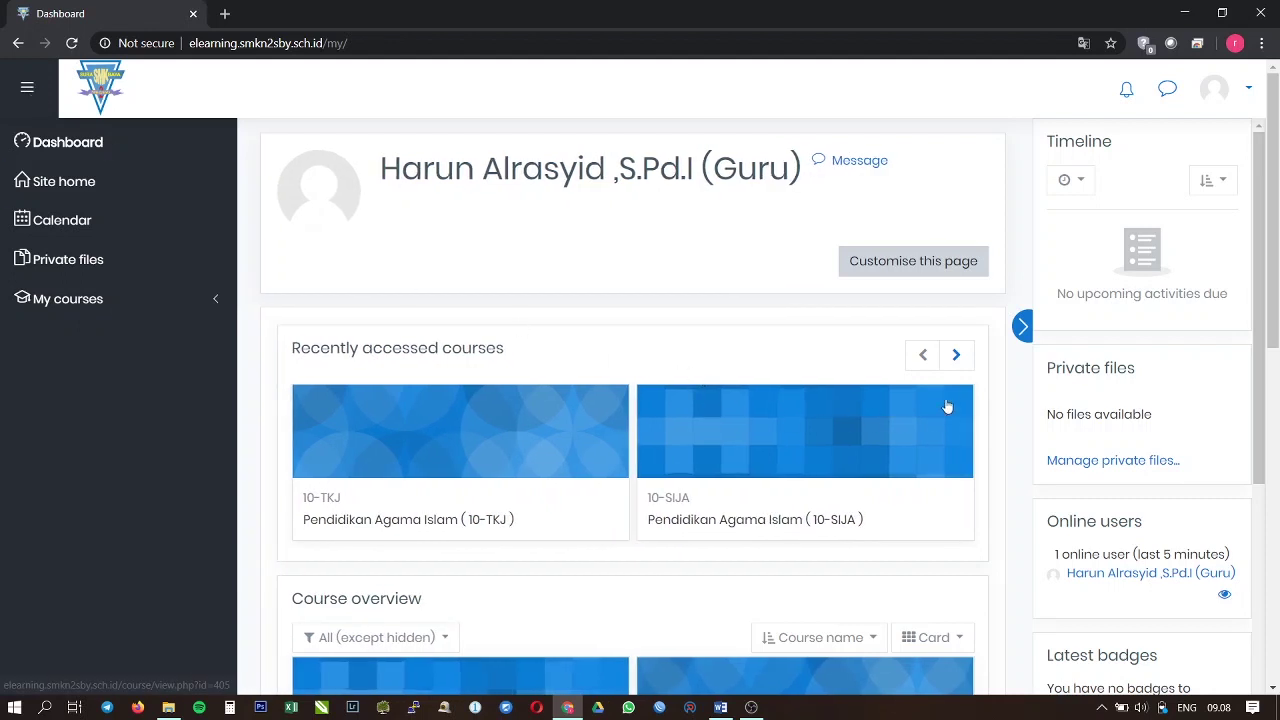
{"action": "scroll", "coordinate": [1060, 362], "scroll_direction": "down", "scroll_amount": 1}
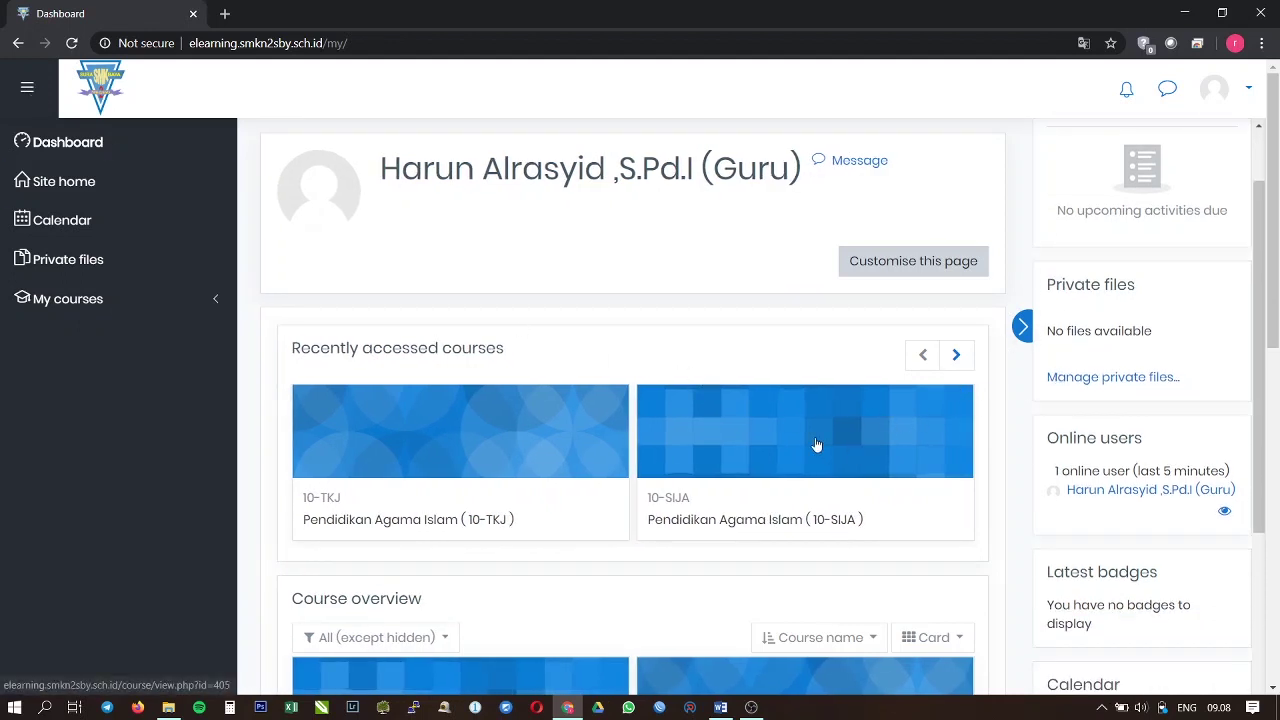
{"action": "scroll", "coordinate": [768, 387], "scroll_direction": "down", "scroll_amount": 1}
{"action": "scroll", "coordinate": [768, 387], "scroll_direction": "down", "scroll_amount": 5}
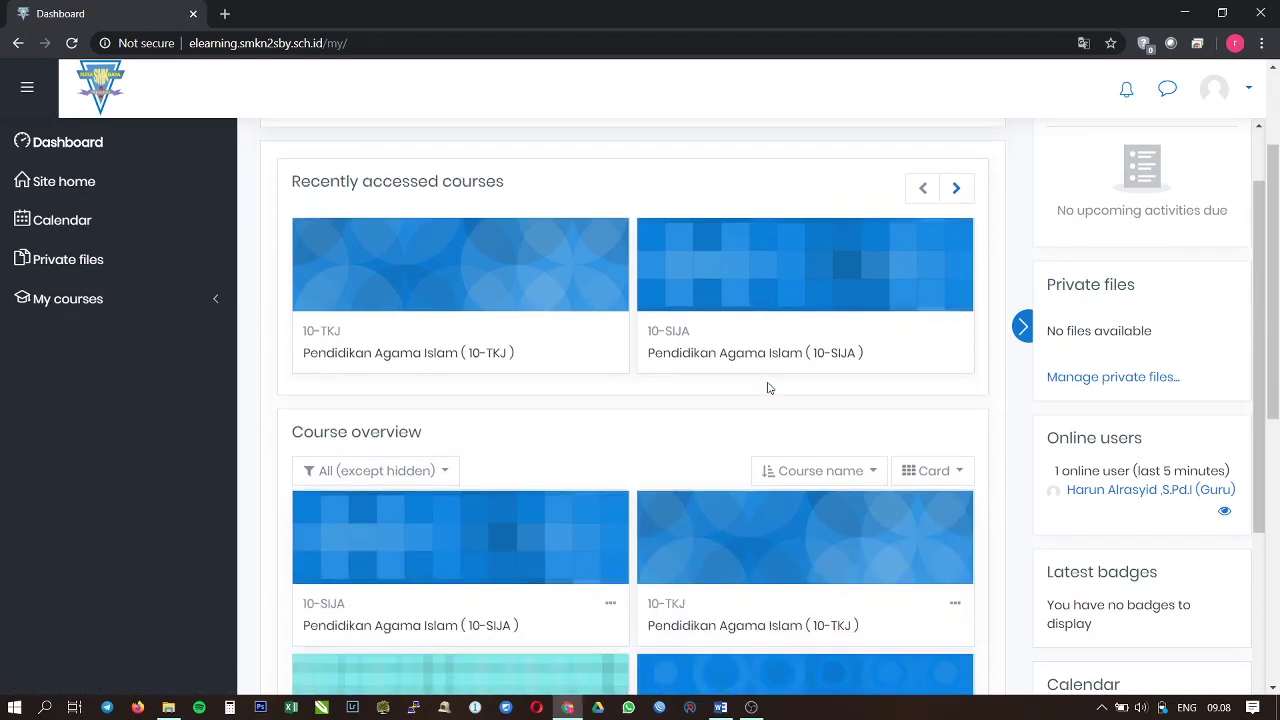
{"action": "scroll", "coordinate": [768, 387], "scroll_direction": "down", "scroll_amount": 1}
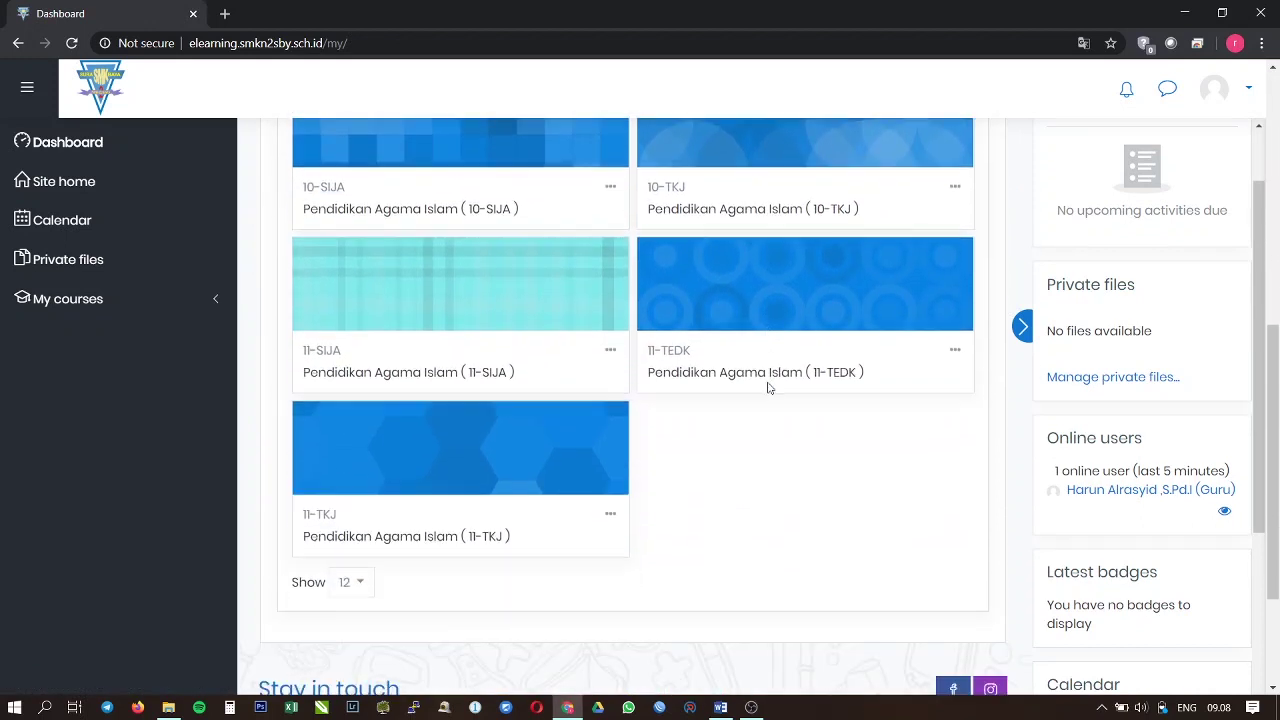
{"action": "scroll", "coordinate": [768, 387], "scroll_direction": "up", "scroll_amount": 2}
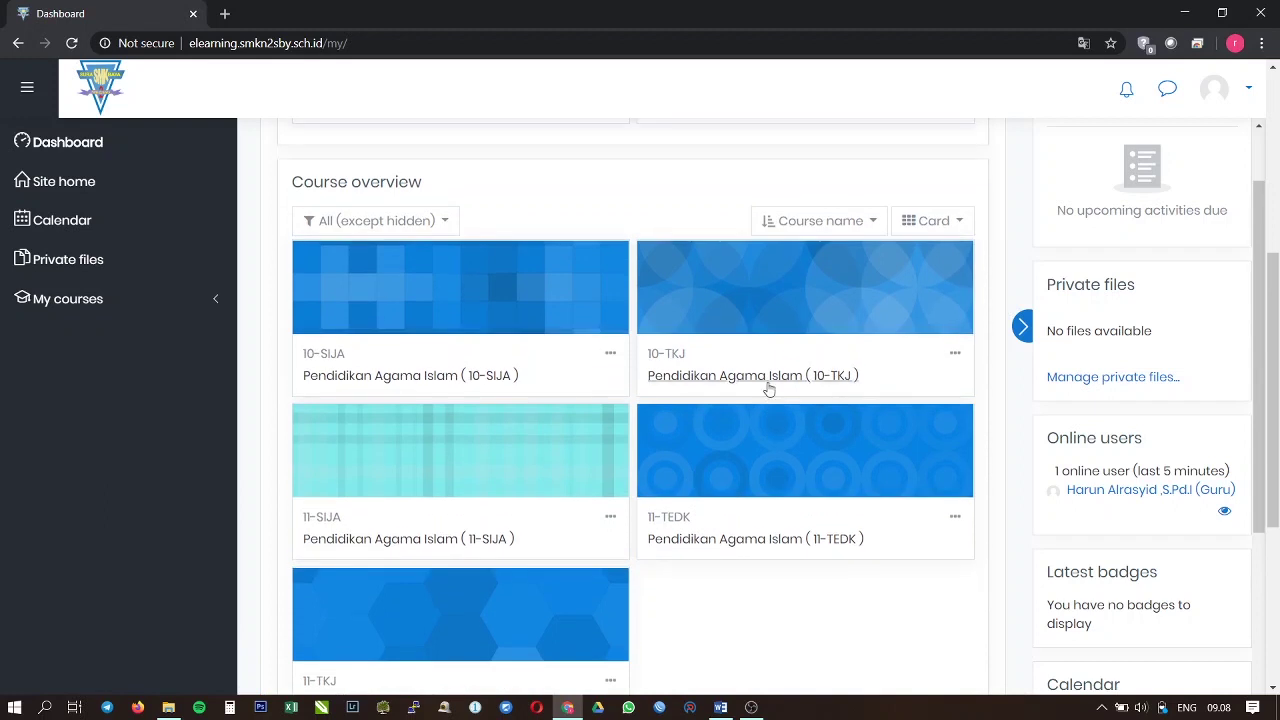
Step: Open the Pendidikan Agama Islam (10-TKJ) course, look through its topics, and bring up its gear menu
{"action": "left_click", "coordinate": [701, 381]}
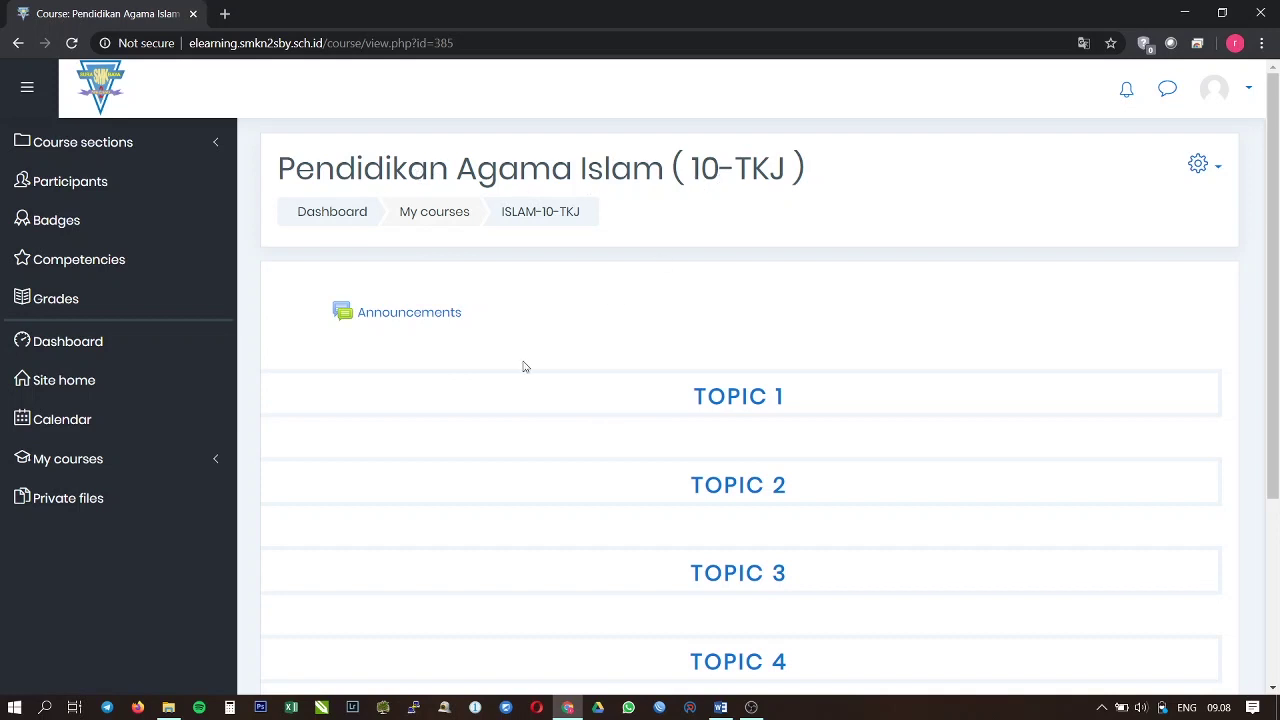
{"action": "scroll", "coordinate": [663, 370], "scroll_direction": "down", "scroll_amount": 1}
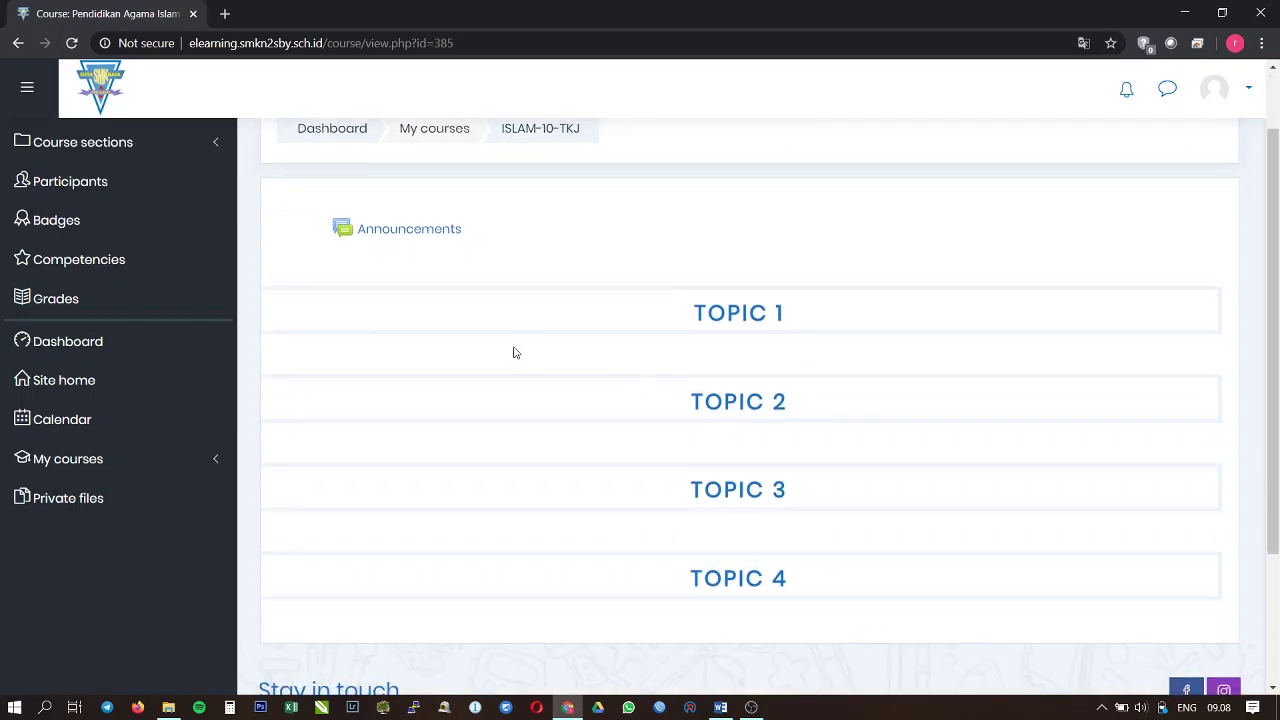
{"action": "scroll", "coordinate": [420, 314], "scroll_direction": "up", "scroll_amount": 1}
{"action": "scroll", "coordinate": [555, 441], "scroll_direction": "down", "scroll_amount": 1}
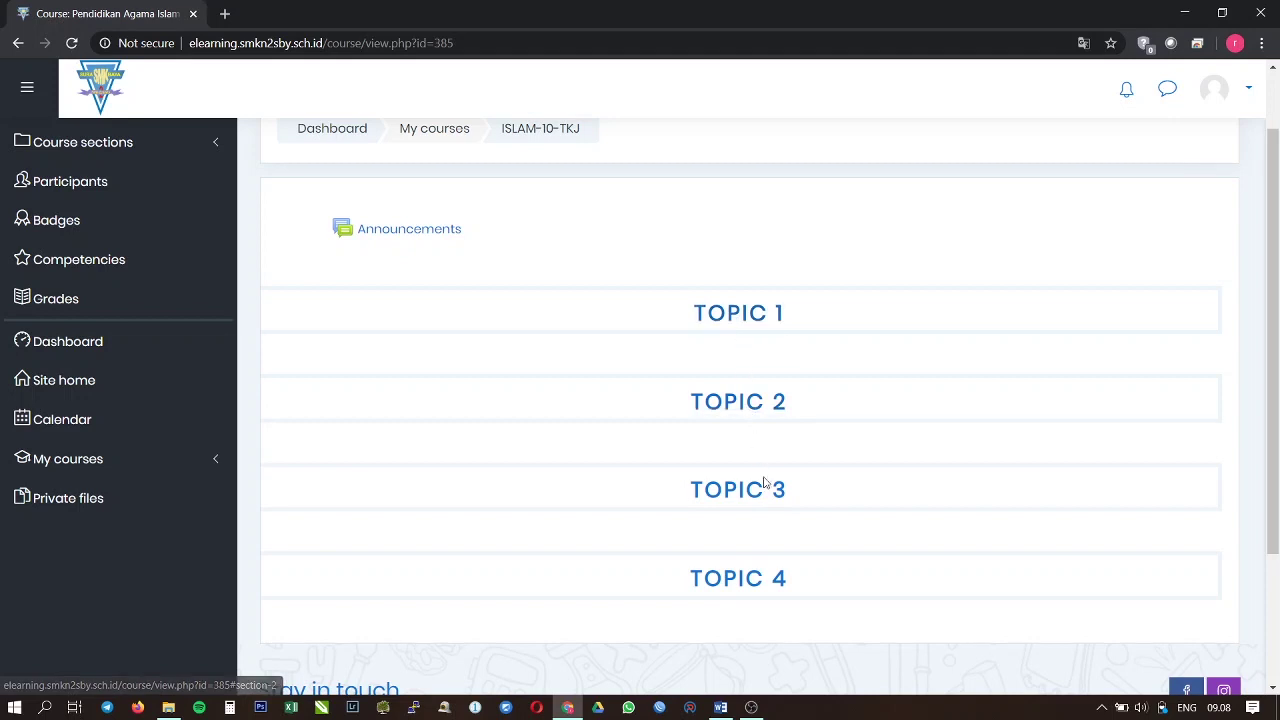
{"action": "scroll", "coordinate": [772, 588], "scroll_direction": "up", "scroll_amount": 1}
{"action": "scroll", "coordinate": [774, 580], "scroll_direction": "down", "scroll_amount": 1}
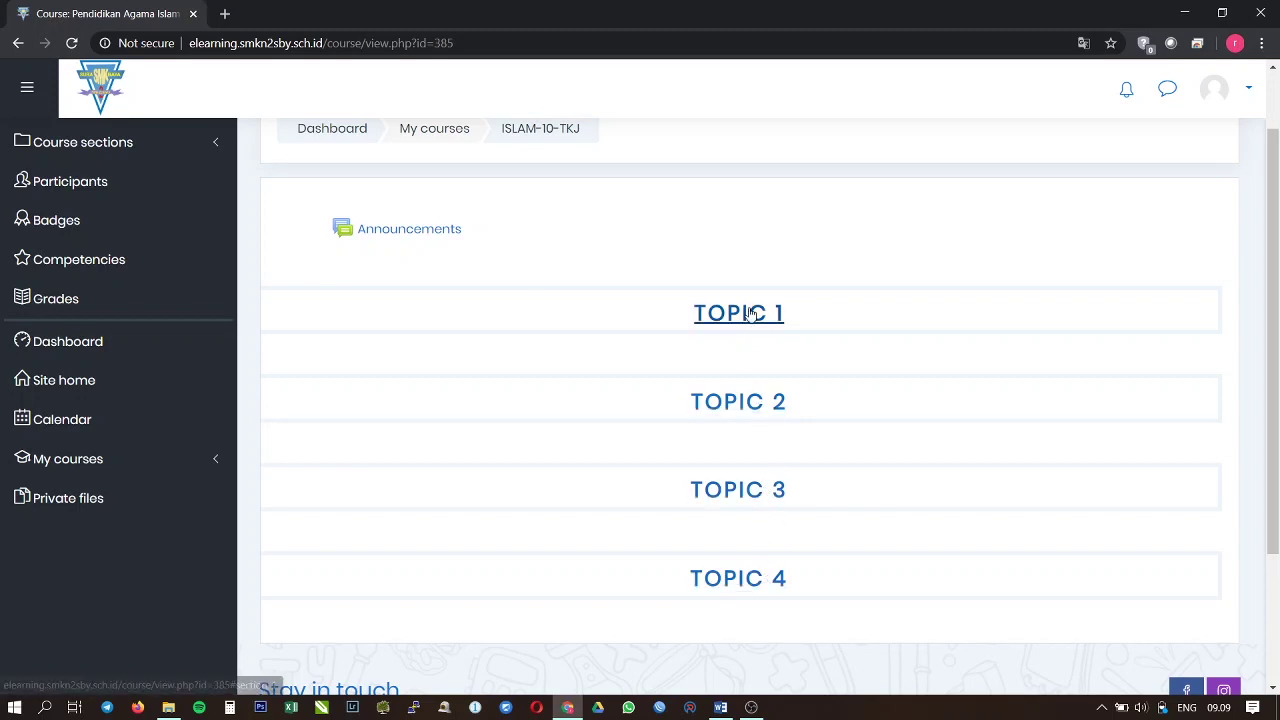
{"action": "scroll", "coordinate": [785, 405], "scroll_direction": "up", "scroll_amount": 1}
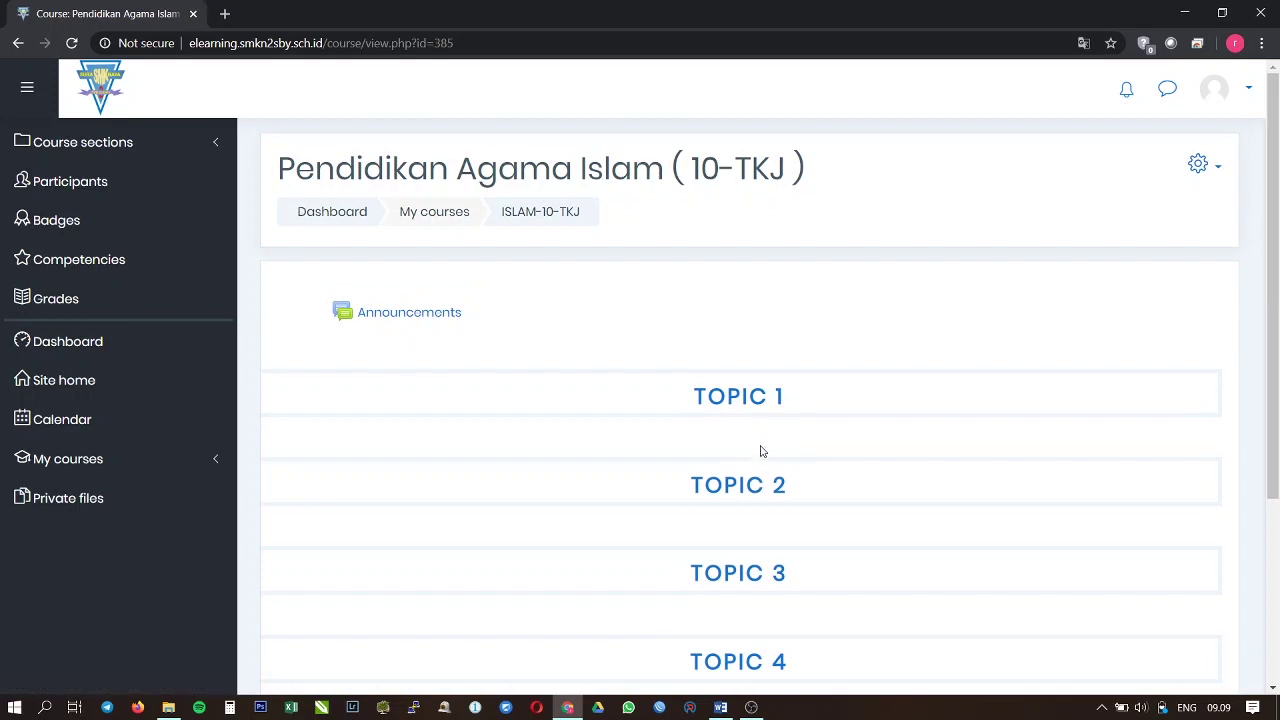
{"action": "left_click", "coordinate": [1219, 172]}
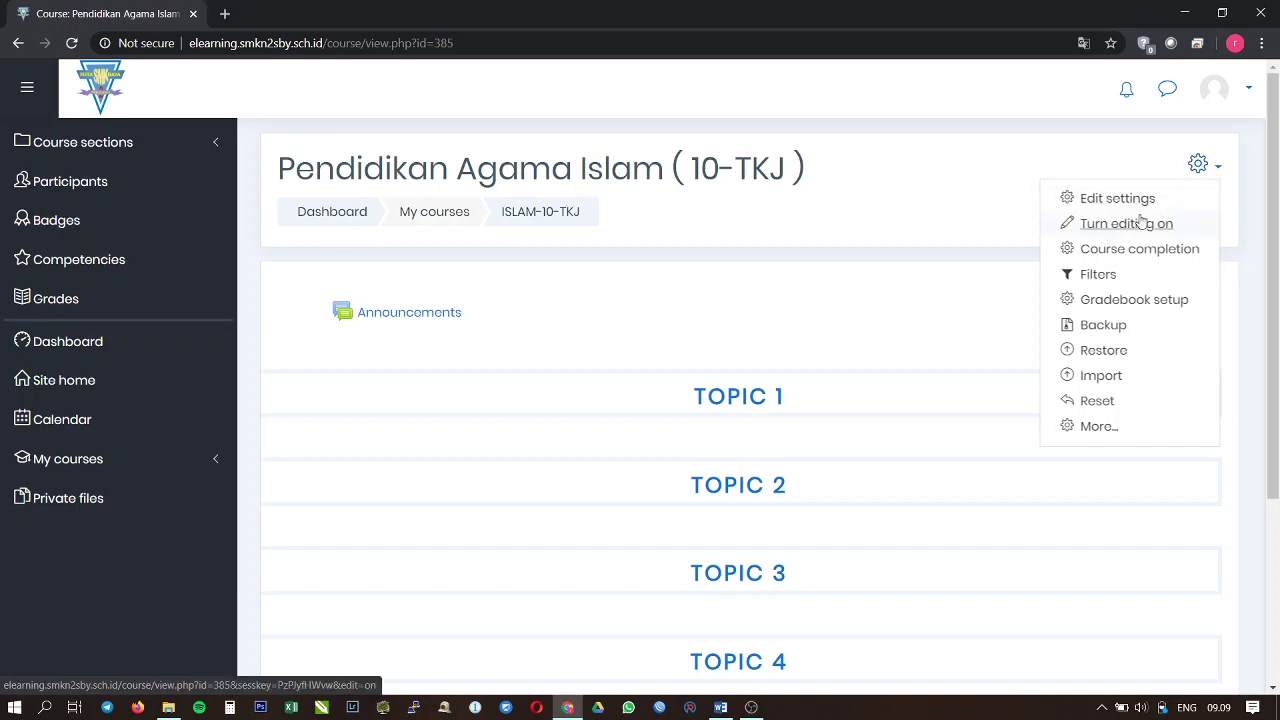
Step: Turn editing on for the Pendidikan Agama Islam (10-TKJ) course
{"action": "key", "text": "Escape"}
{"action": "key", "text": "Return"}
{"action": "left_click", "coordinate": [1127, 226]}
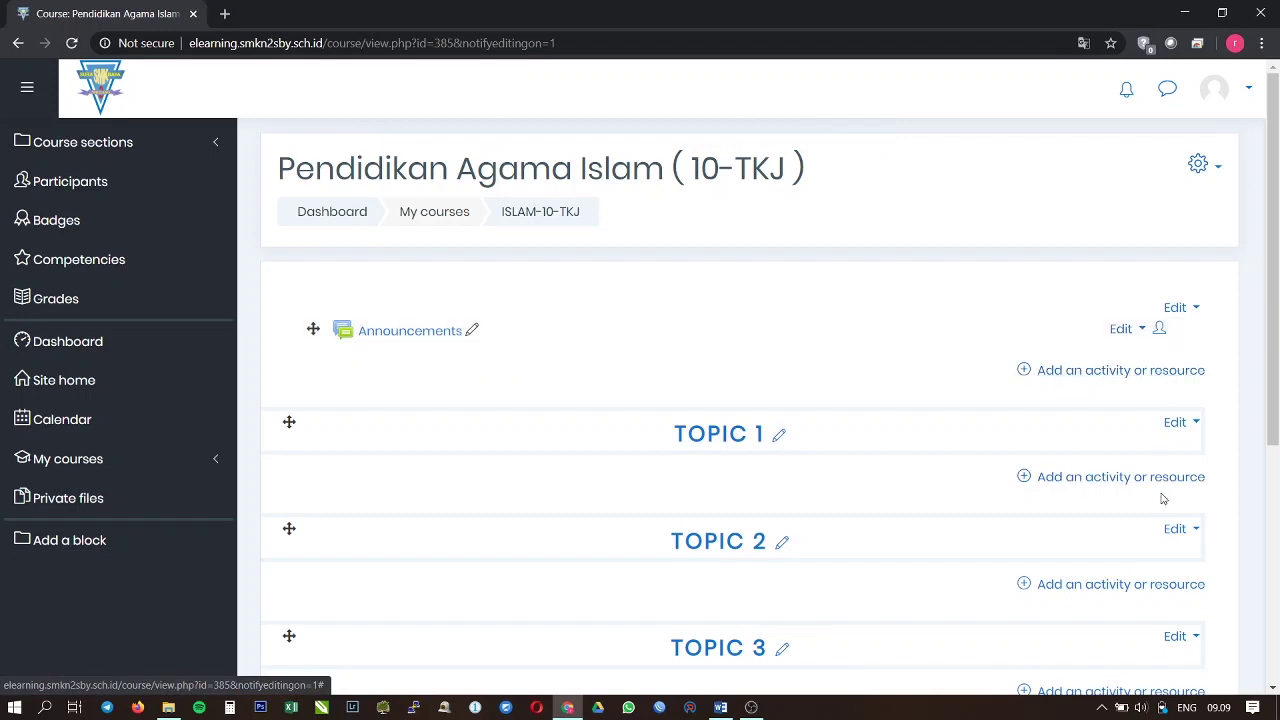
{"action": "scroll", "coordinate": [1063, 486], "scroll_direction": "down", "scroll_amount": 3}
{"action": "scroll", "coordinate": [1061, 487], "scroll_direction": "up", "scroll_amount": 2}
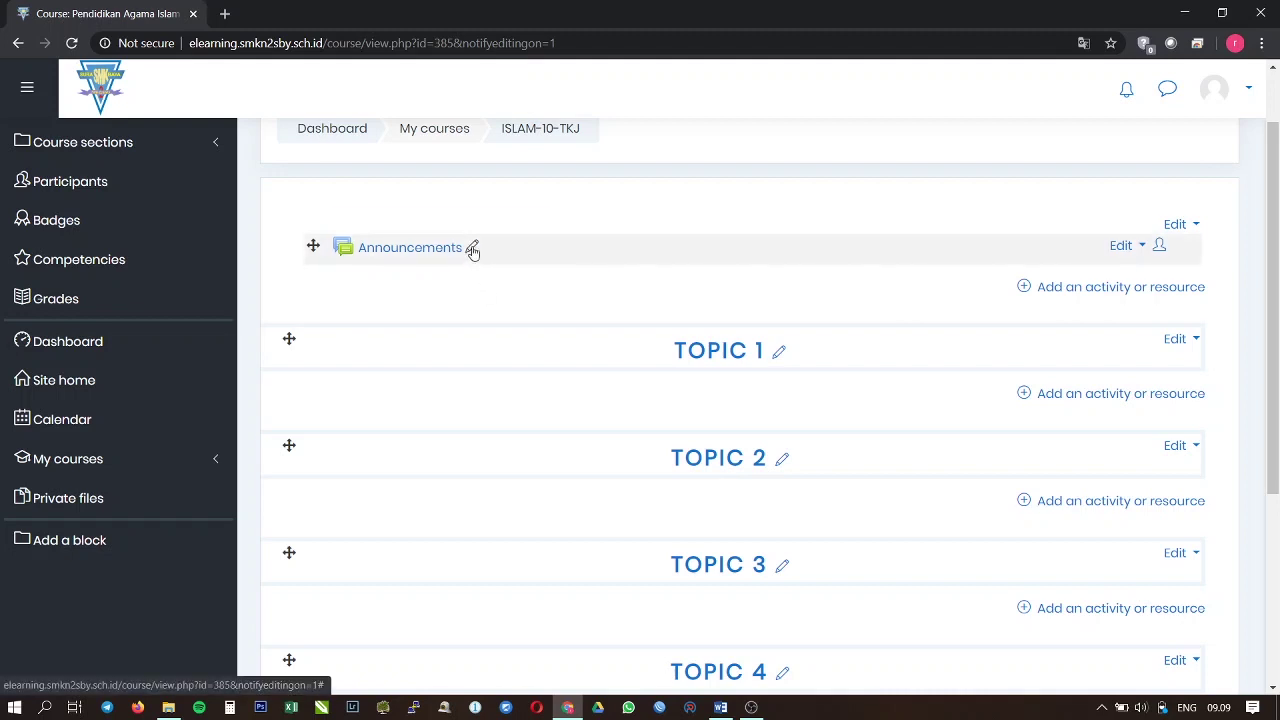
Step: Retitle Announcements as 'SELAMAT DATANG DI MATA PELAJARAN PENDIDIKAN AGAMA ISLAM'
{"action": "left_click", "coordinate": [473, 249]}
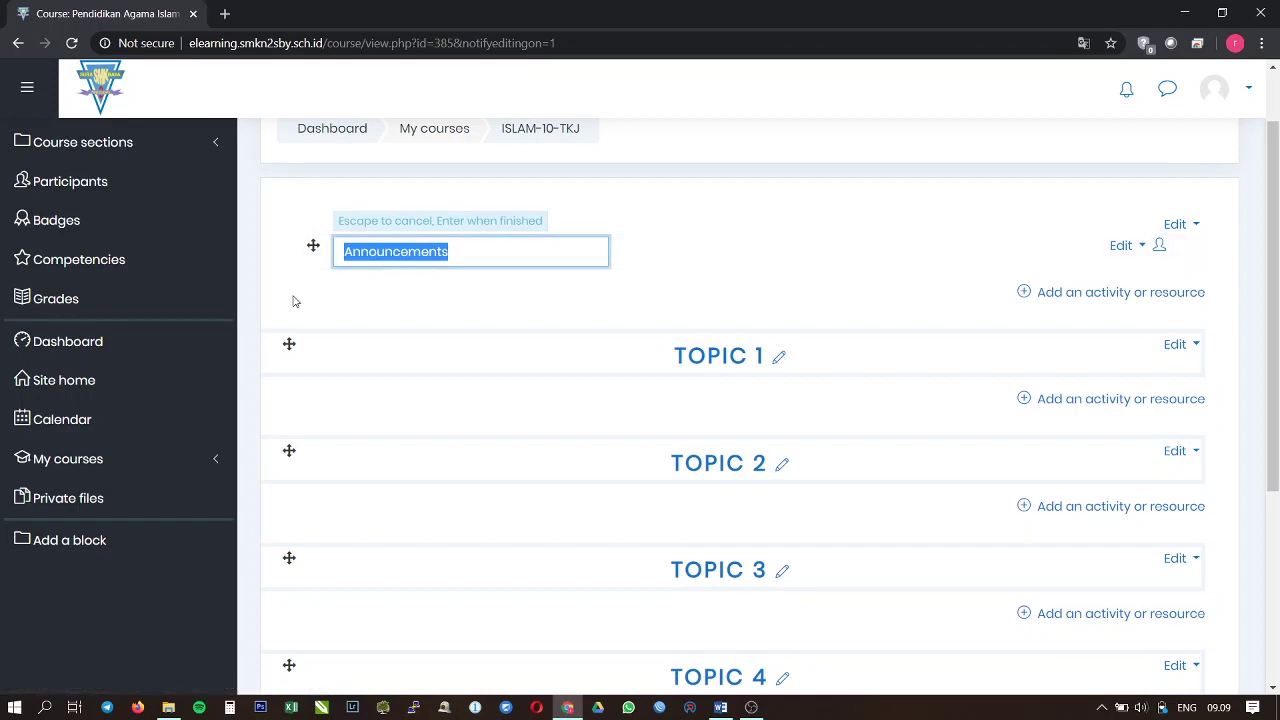
{"action": "type", "text": "SELAMAT DATANG"}
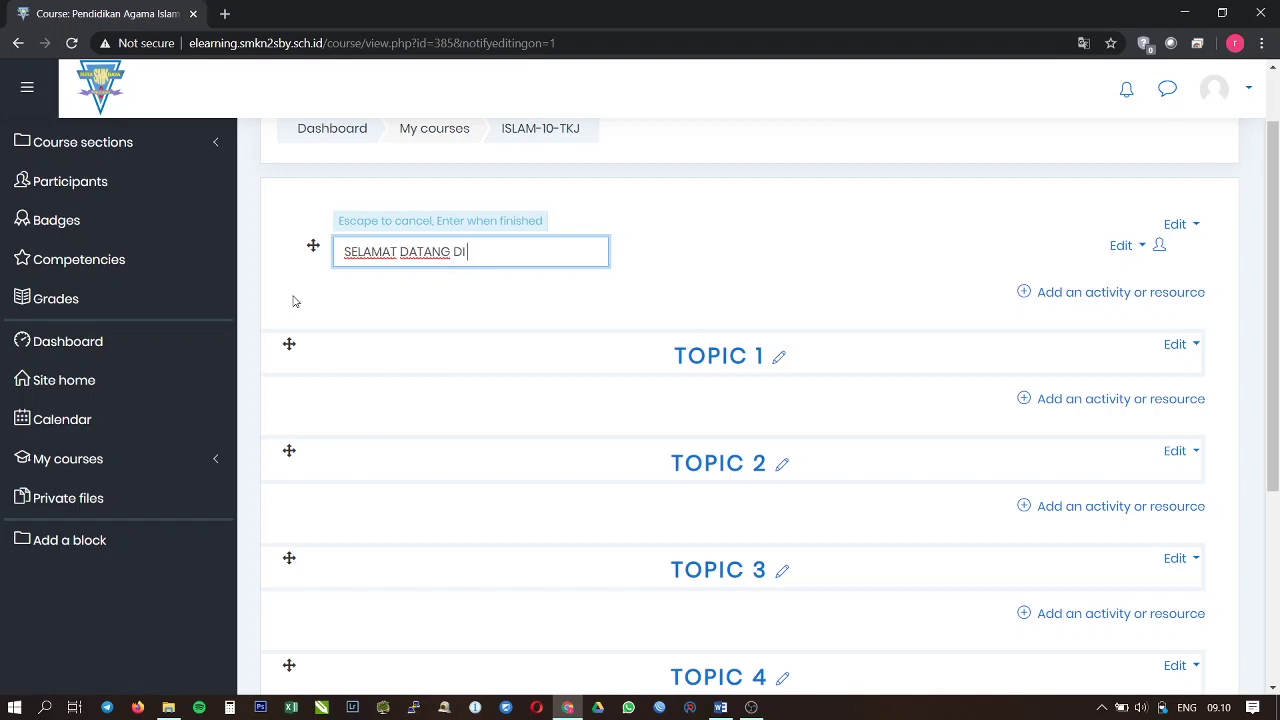
{"action": "type", "text": " DI MATA PELAJARAN PE"}
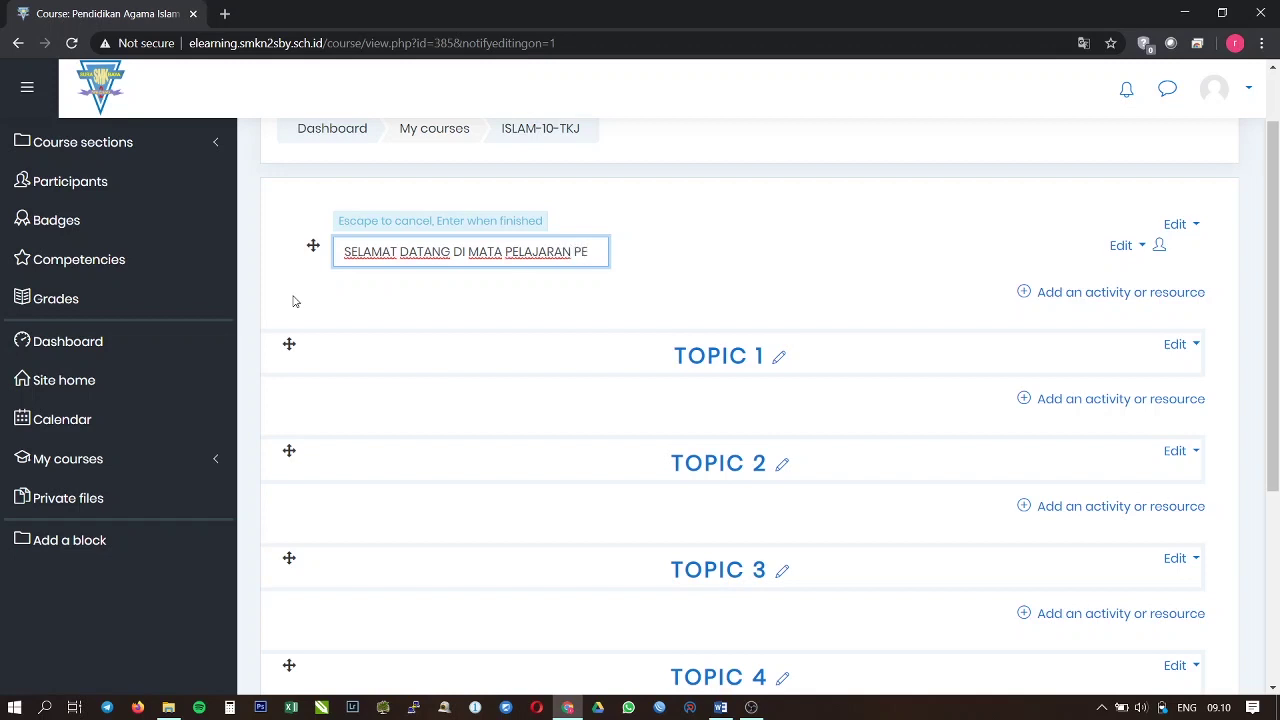
{"action": "type", "text": "NDIDIKAN AGAM"}
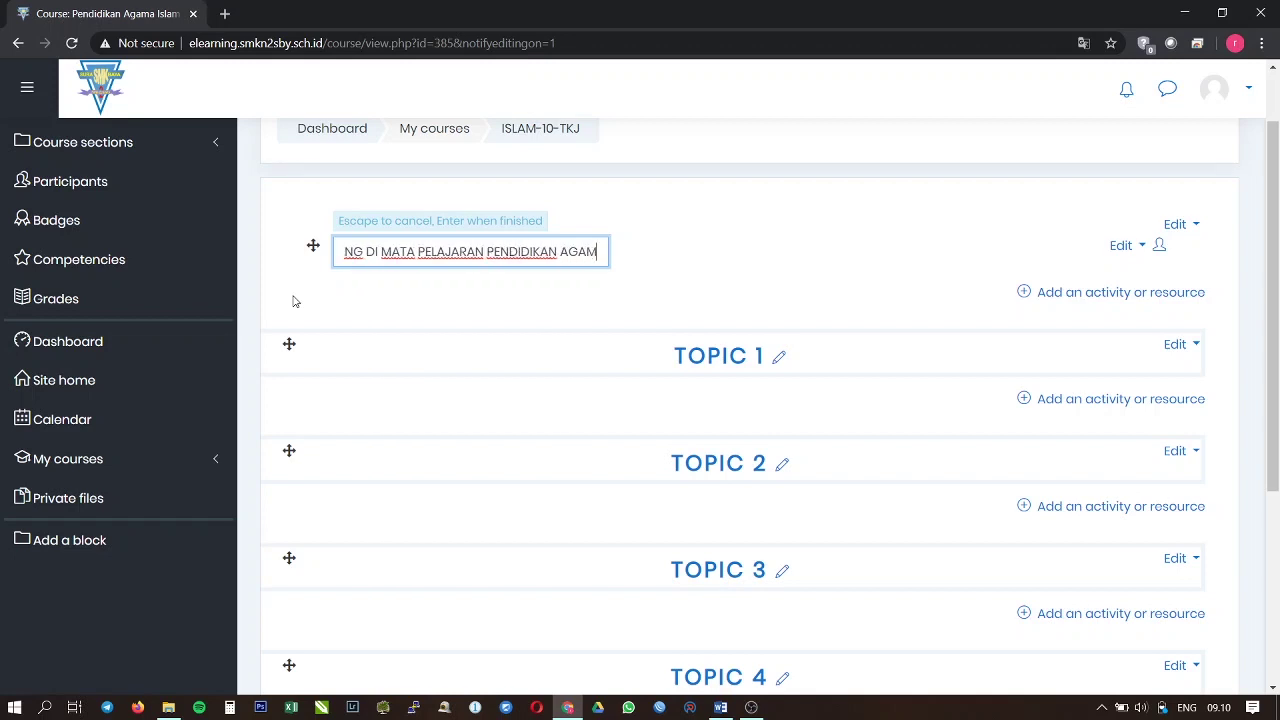
{"action": "type", "text": "A ISLAM"}
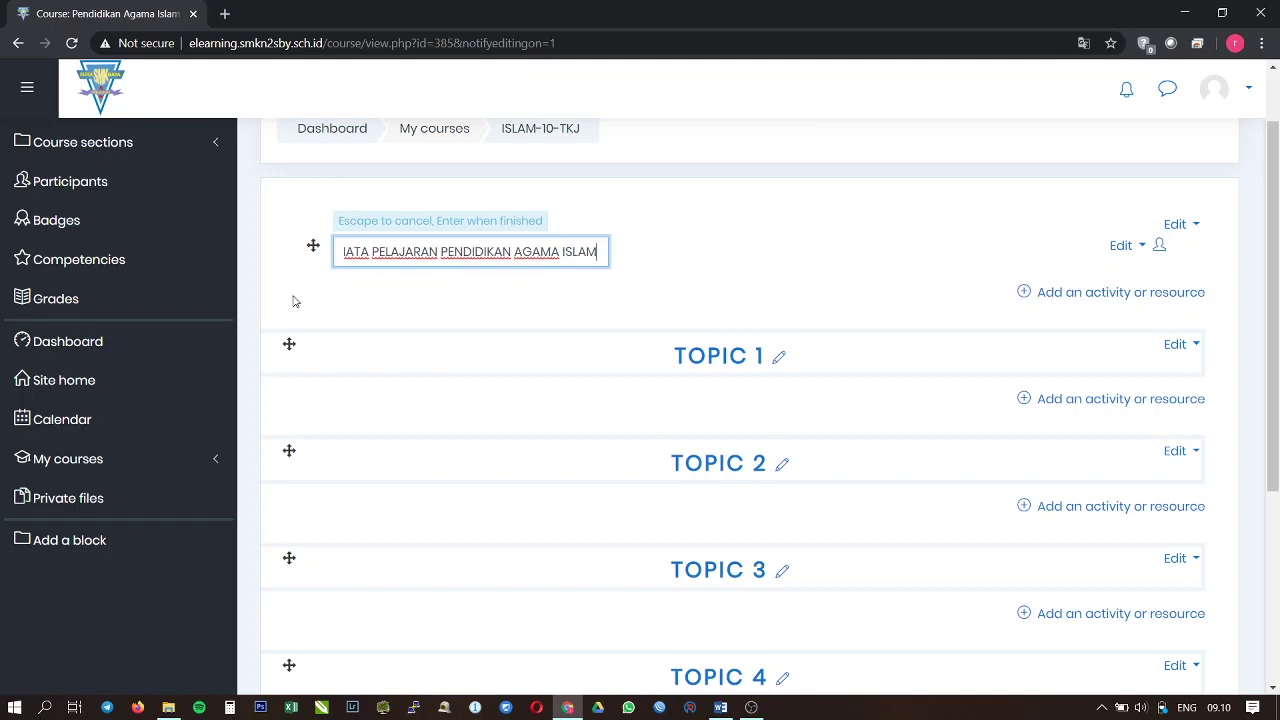
{"action": "key", "text": "Return"}
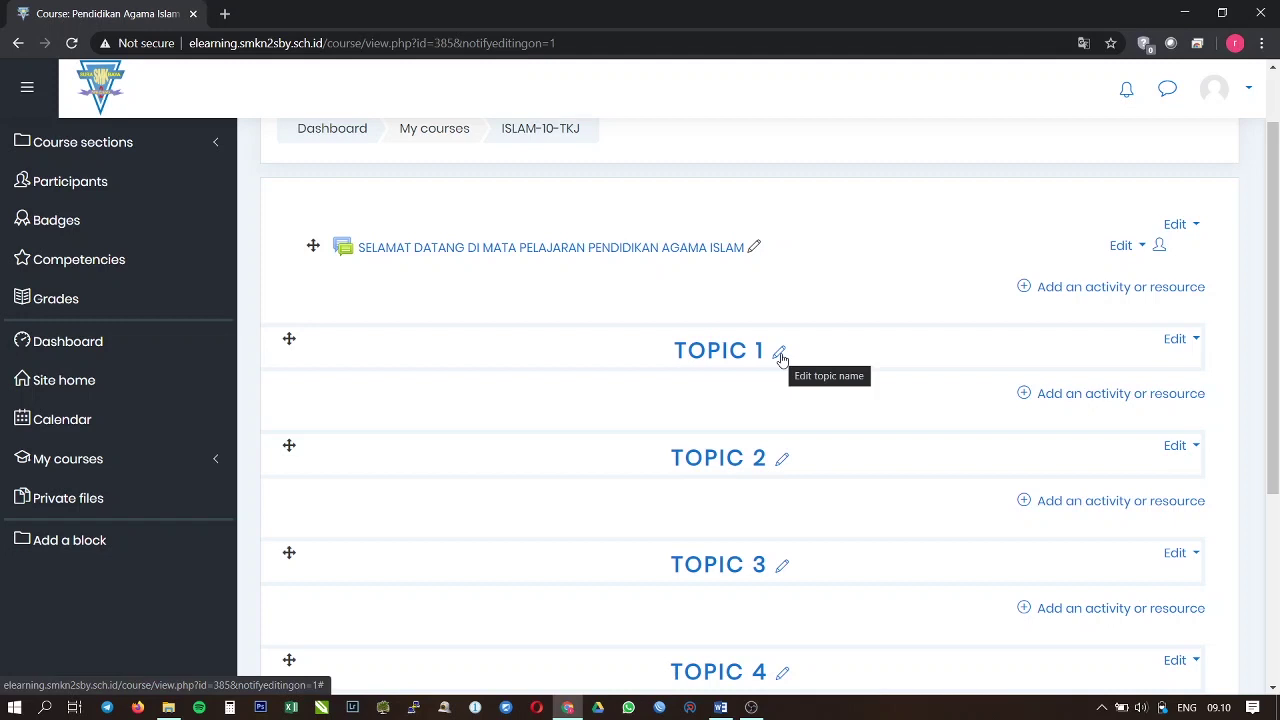
Step: Change the TOPIC 1 section name to 'TUGAS 1'
{"action": "left_click", "coordinate": [780, 357]}
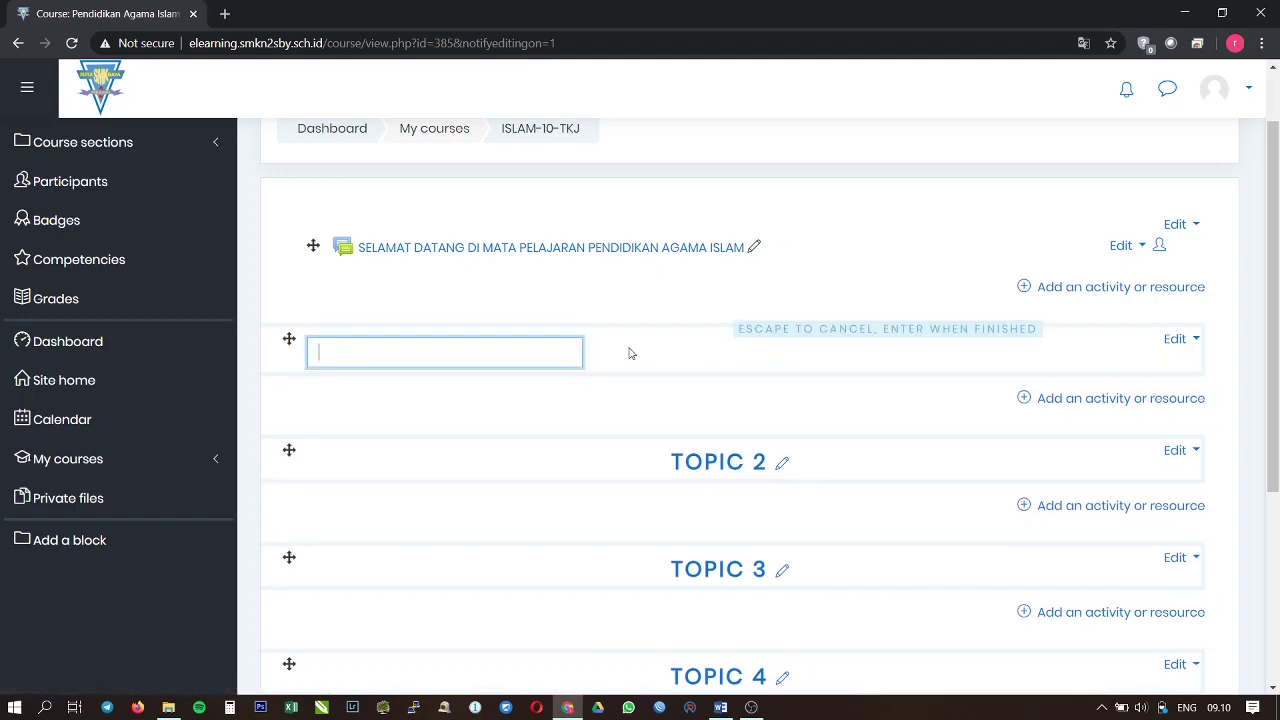
{"action": "left_click", "coordinate": [719, 707]}
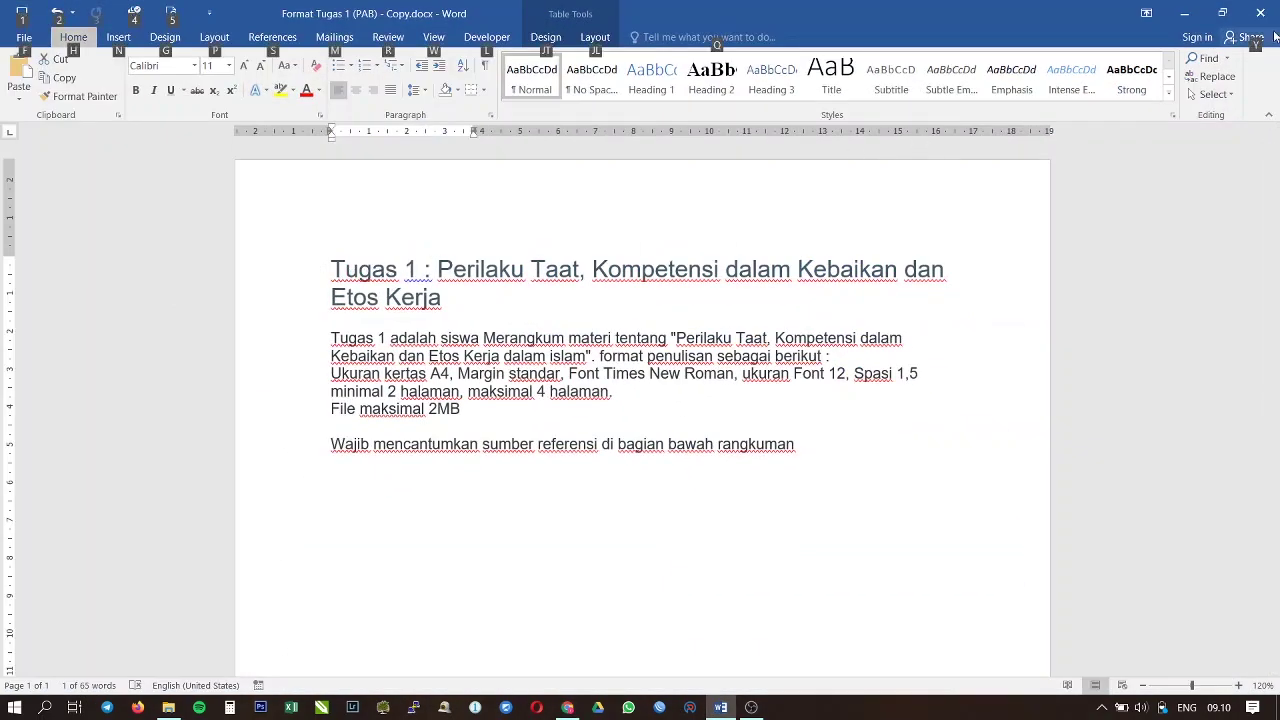
{"action": "key", "text": "alt+Tab"}
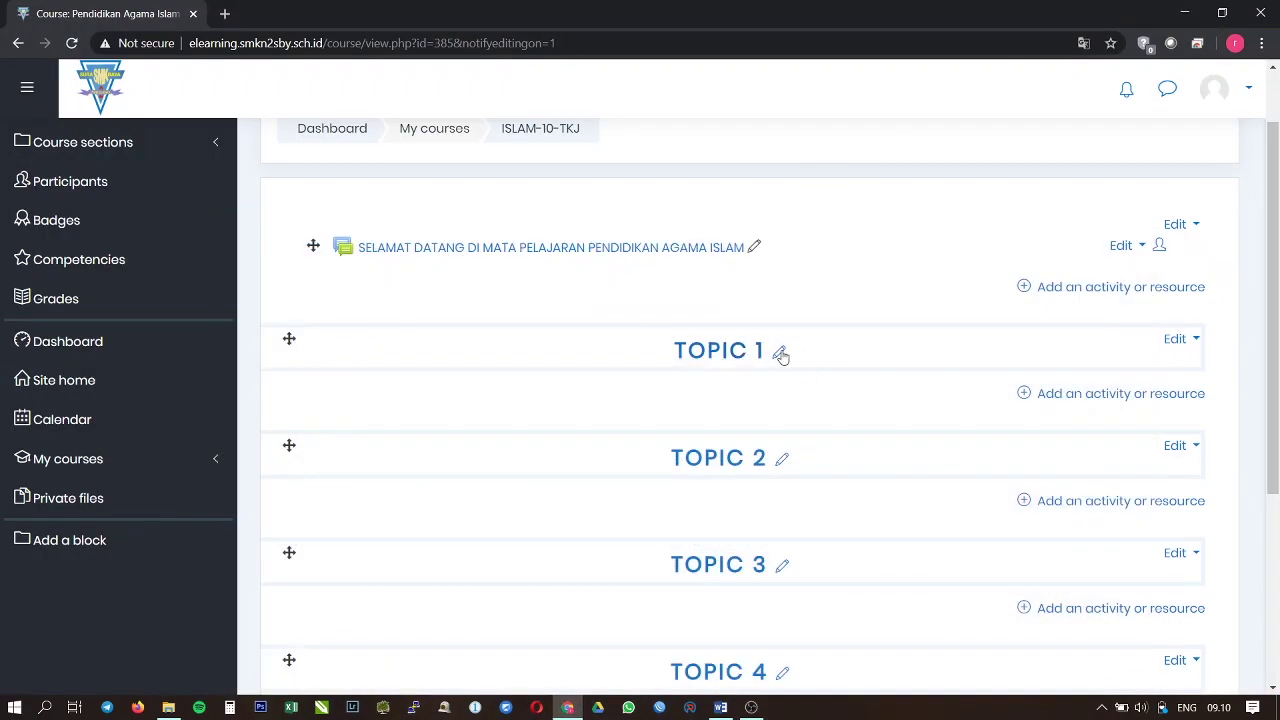
{"action": "left_click", "coordinate": [779, 351]}
{"action": "type", "text": "TUGAS 1"}
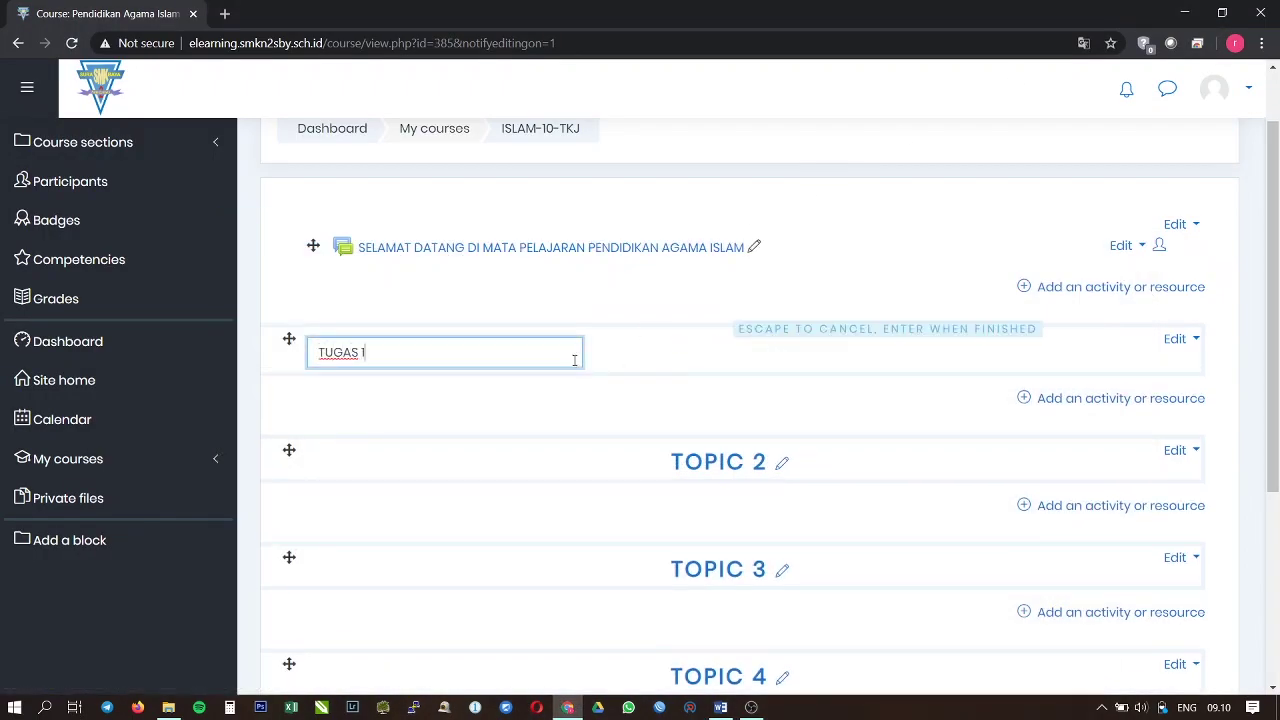
{"action": "key", "text": "Return"}
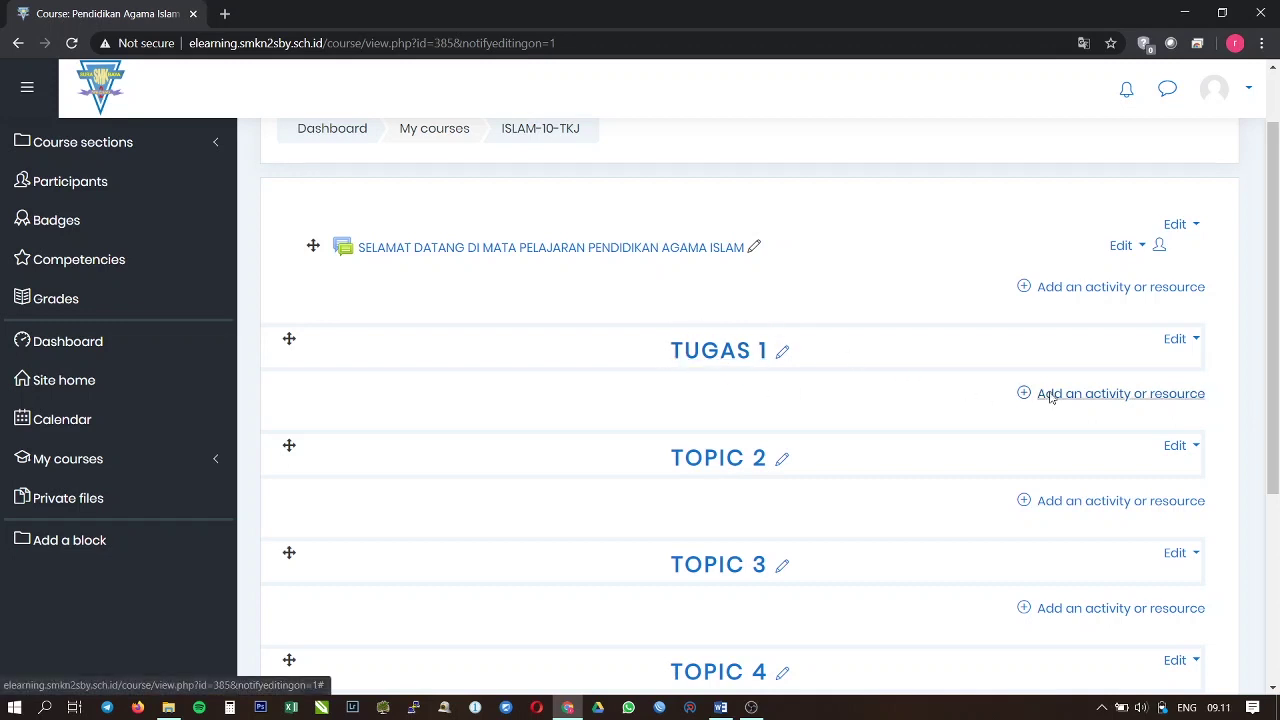
Step: Pick the Assignment activity type for TUGAS 1 and add it, opening the blank assignment form
{"action": "left_click", "coordinate": [1051, 397]}
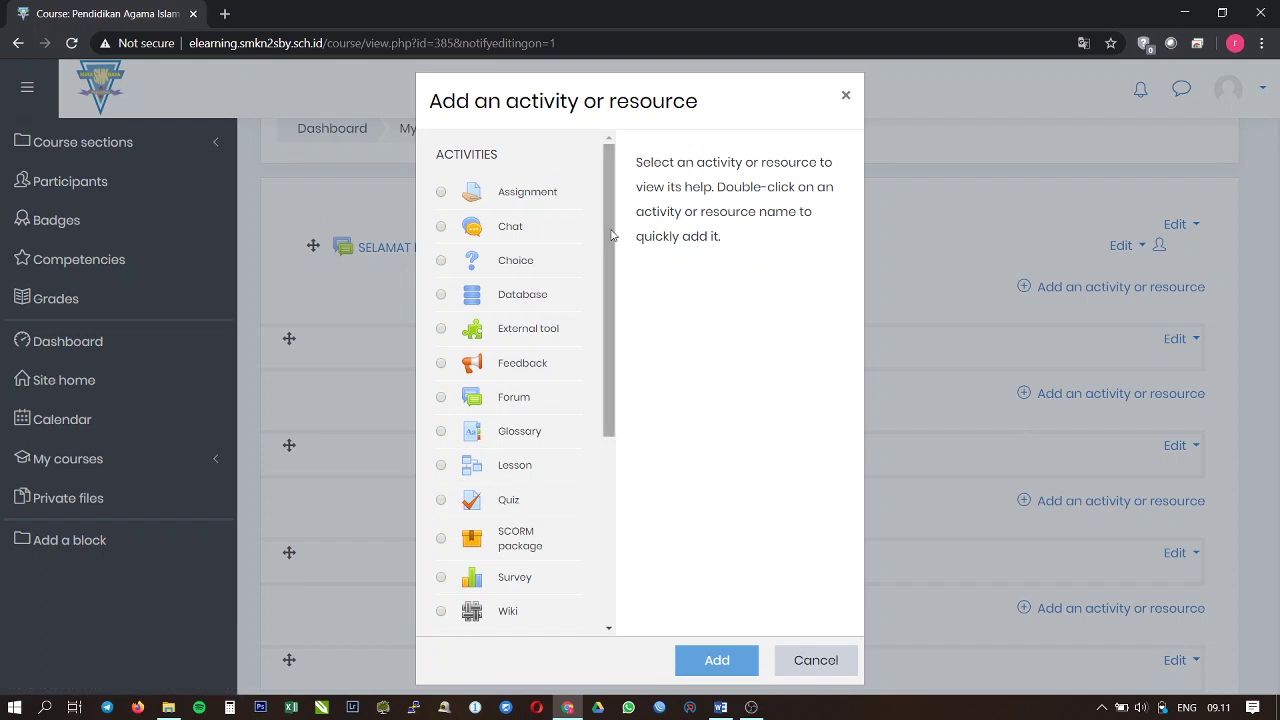
{"action": "left_click_drag", "start_coordinate": [610, 234], "coordinate": [609, 193]}
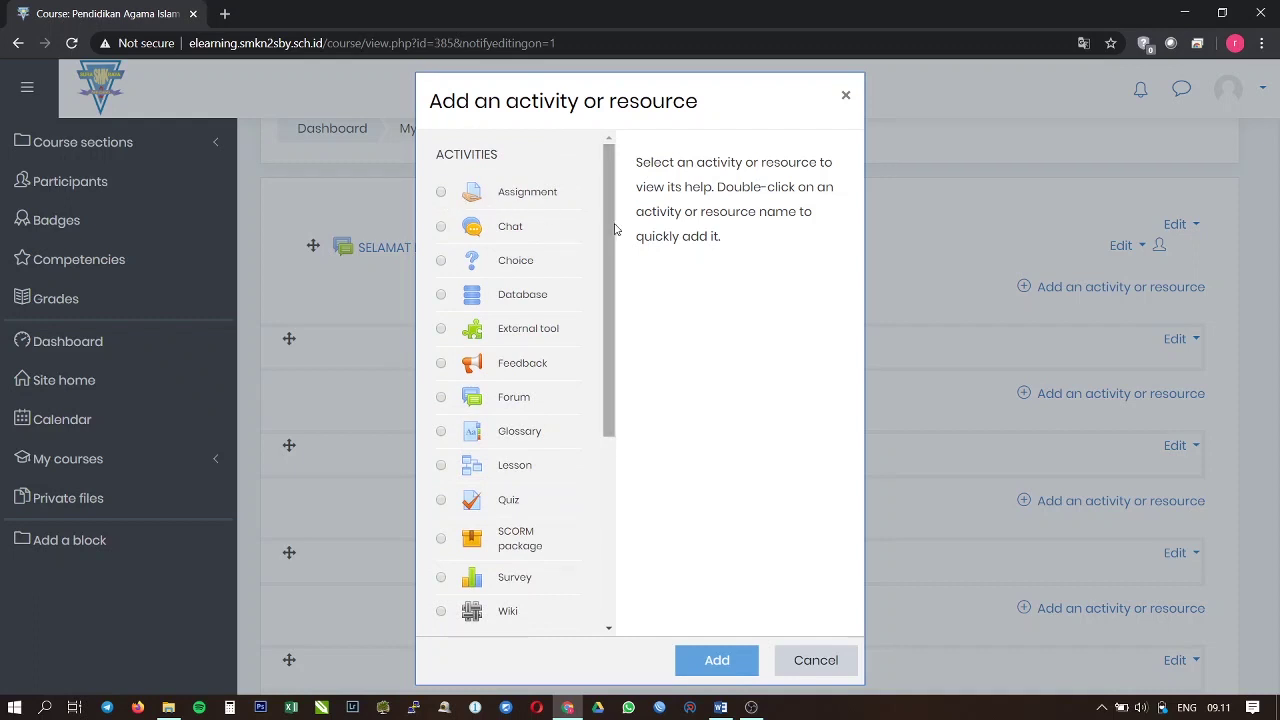
{"action": "mouse_move", "coordinate": [613, 230]}
{"action": "left_mouse_down"}
{"action": "mouse_move", "coordinate": [616, 323]}
{"action": "mouse_move", "coordinate": [623, 217]}
{"action": "left_mouse_up"}
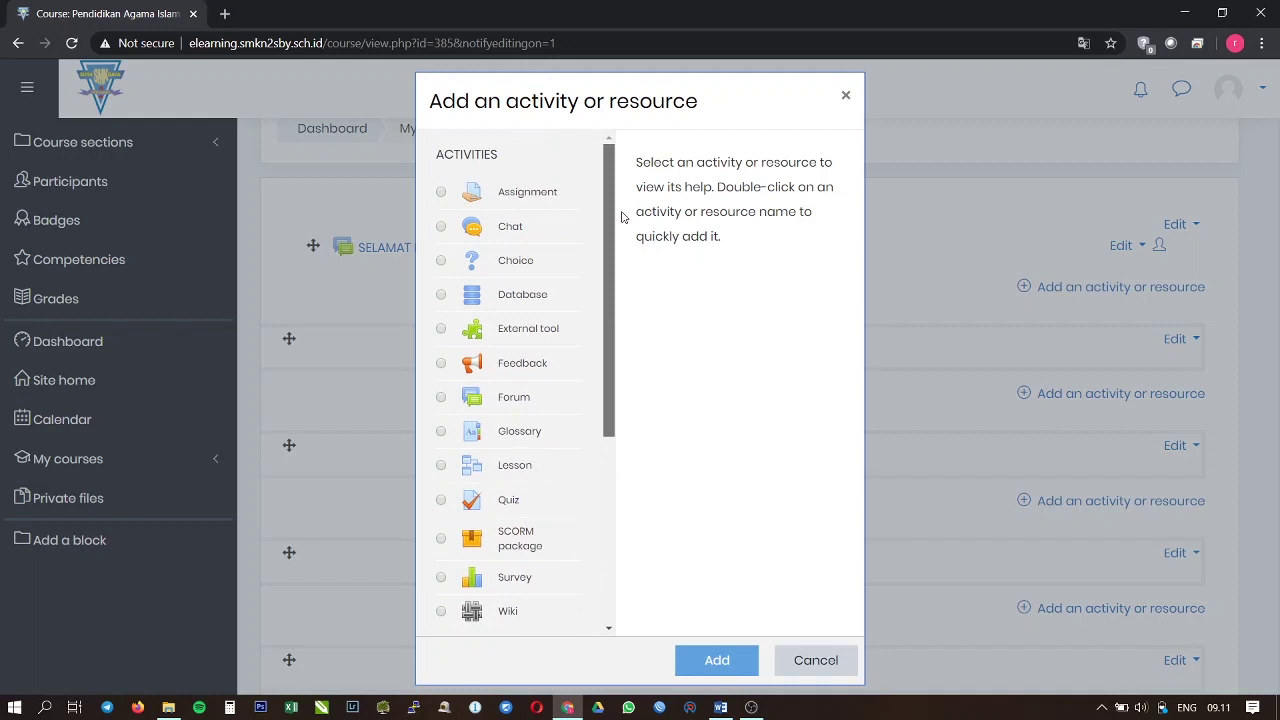
{"action": "left_click", "coordinate": [441, 193]}
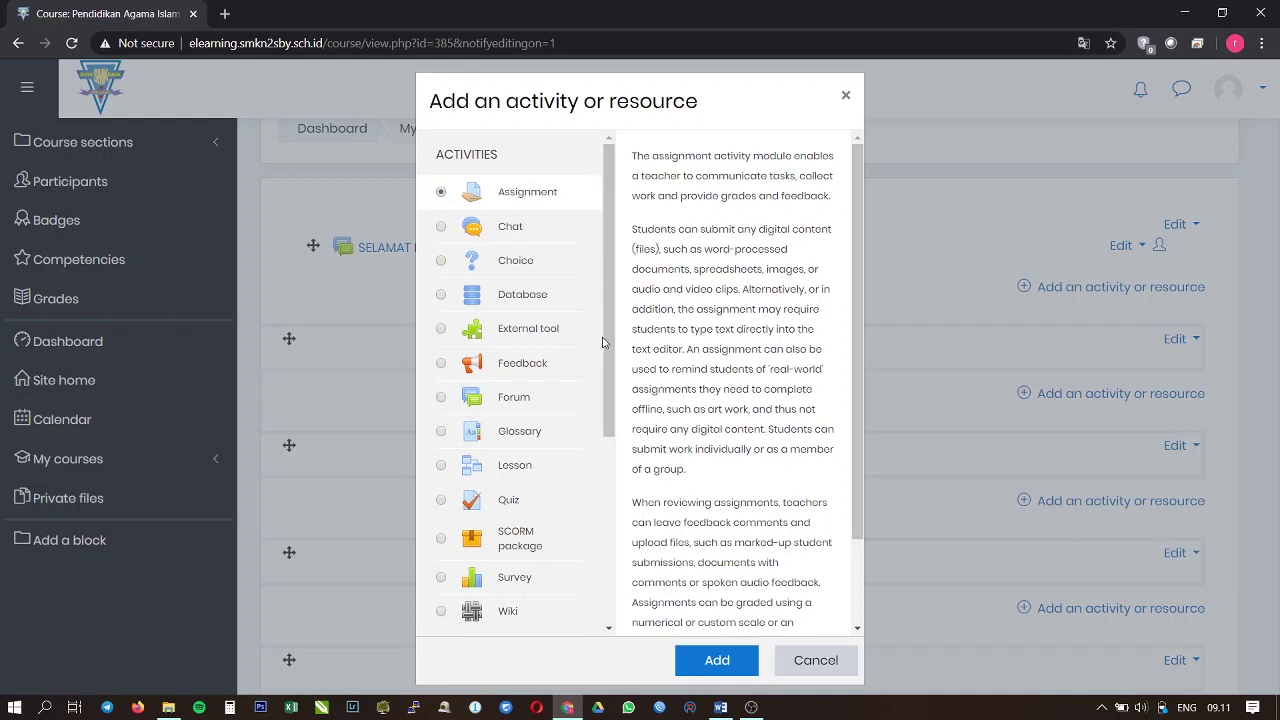
{"action": "scroll", "coordinate": [559, 418], "scroll_direction": "down", "scroll_amount": 1}
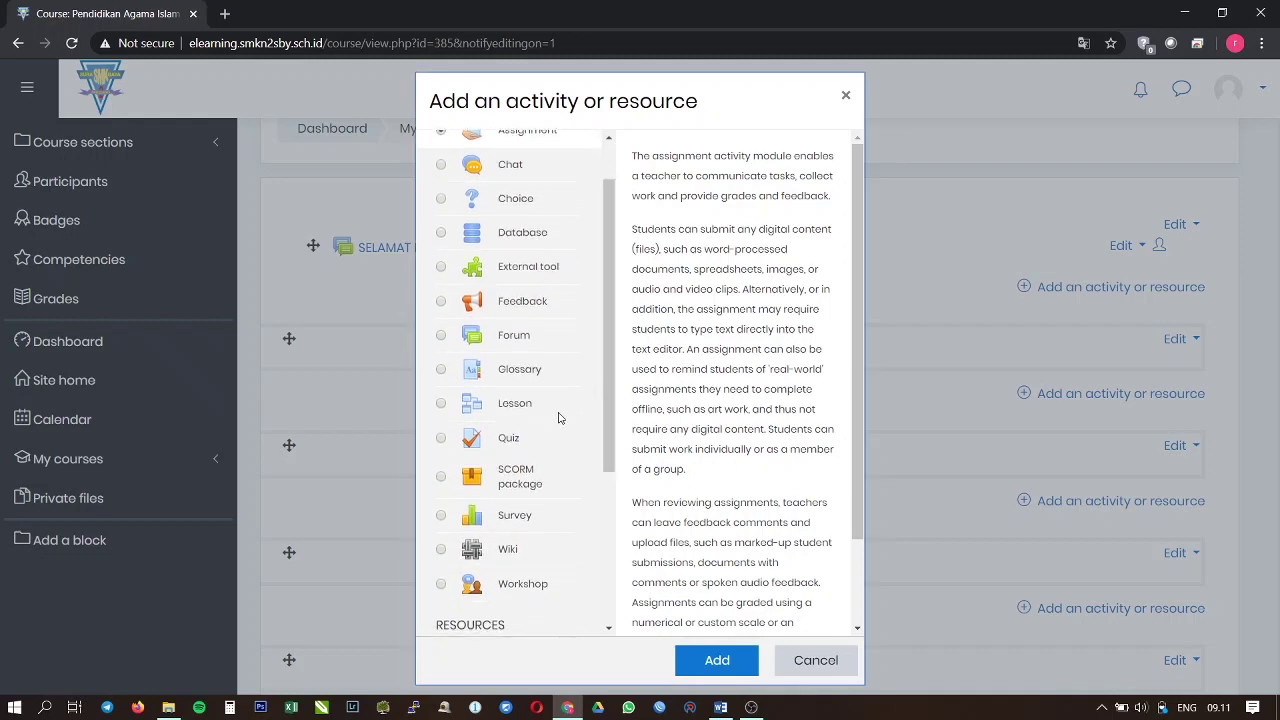
{"action": "left_click", "coordinate": [513, 439]}
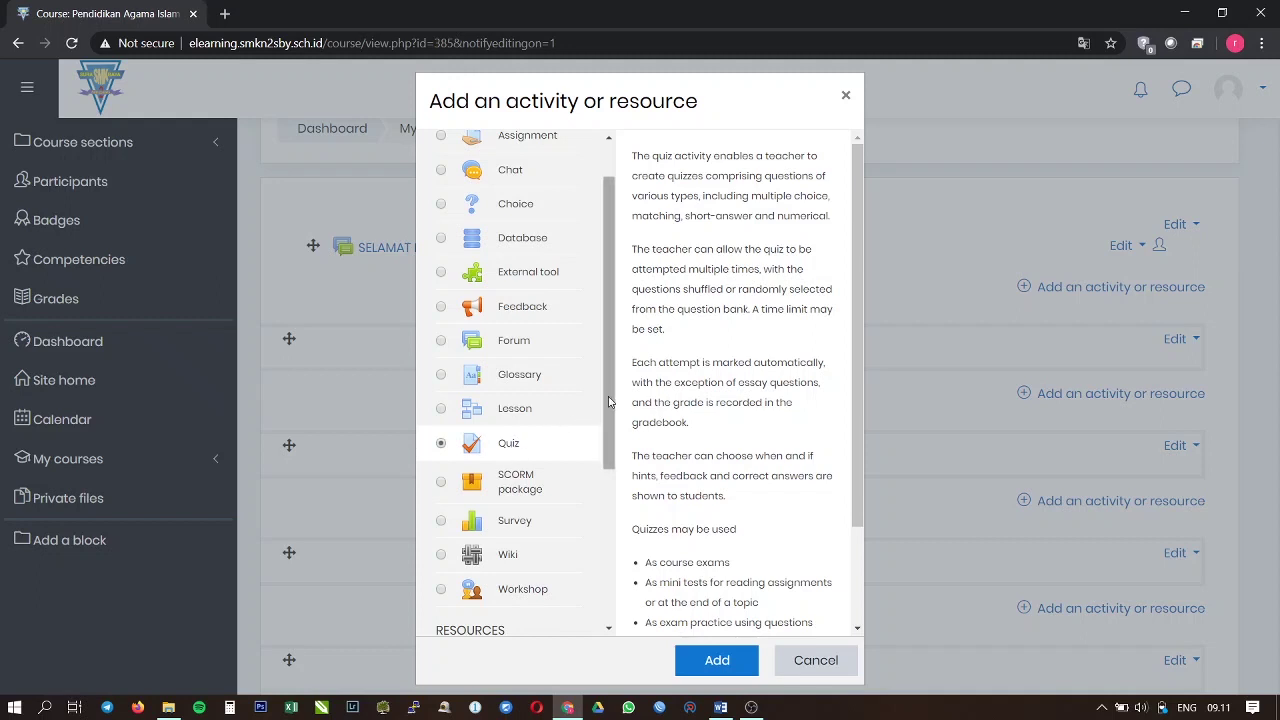
{"action": "scroll", "coordinate": [608, 401], "scroll_direction": "up", "scroll_amount": 2}
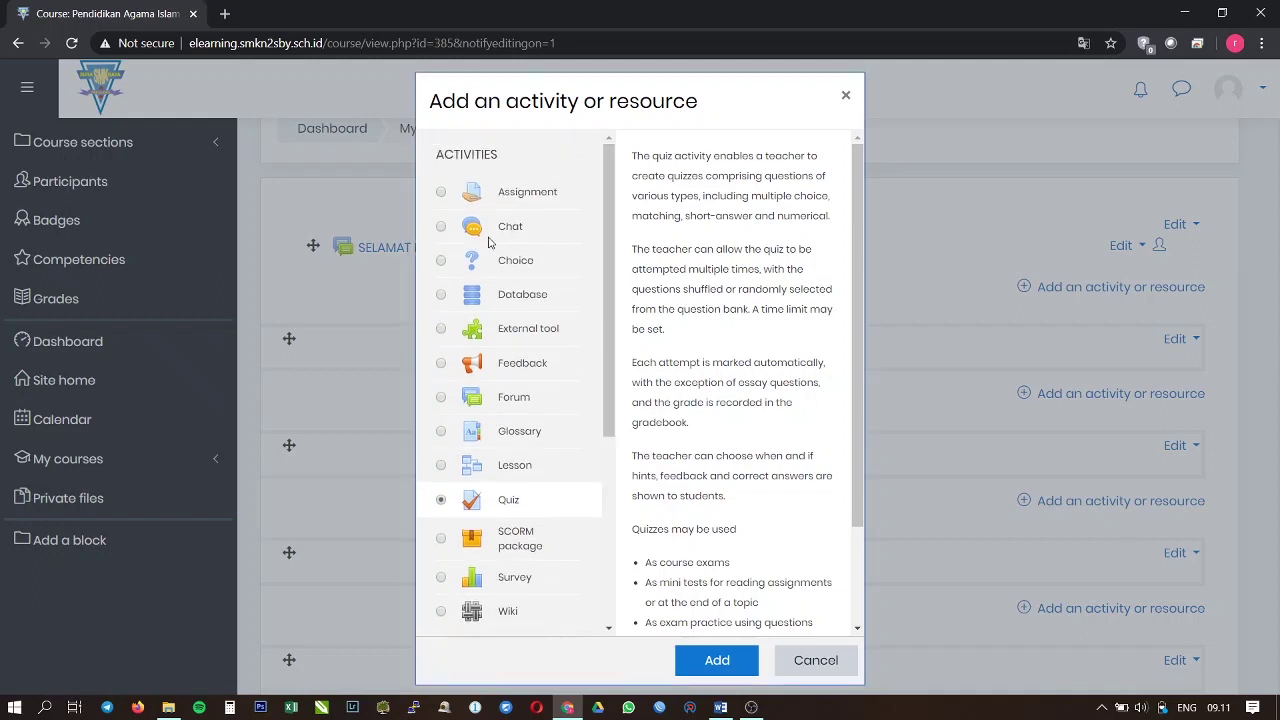
{"action": "left_click", "coordinate": [441, 200]}
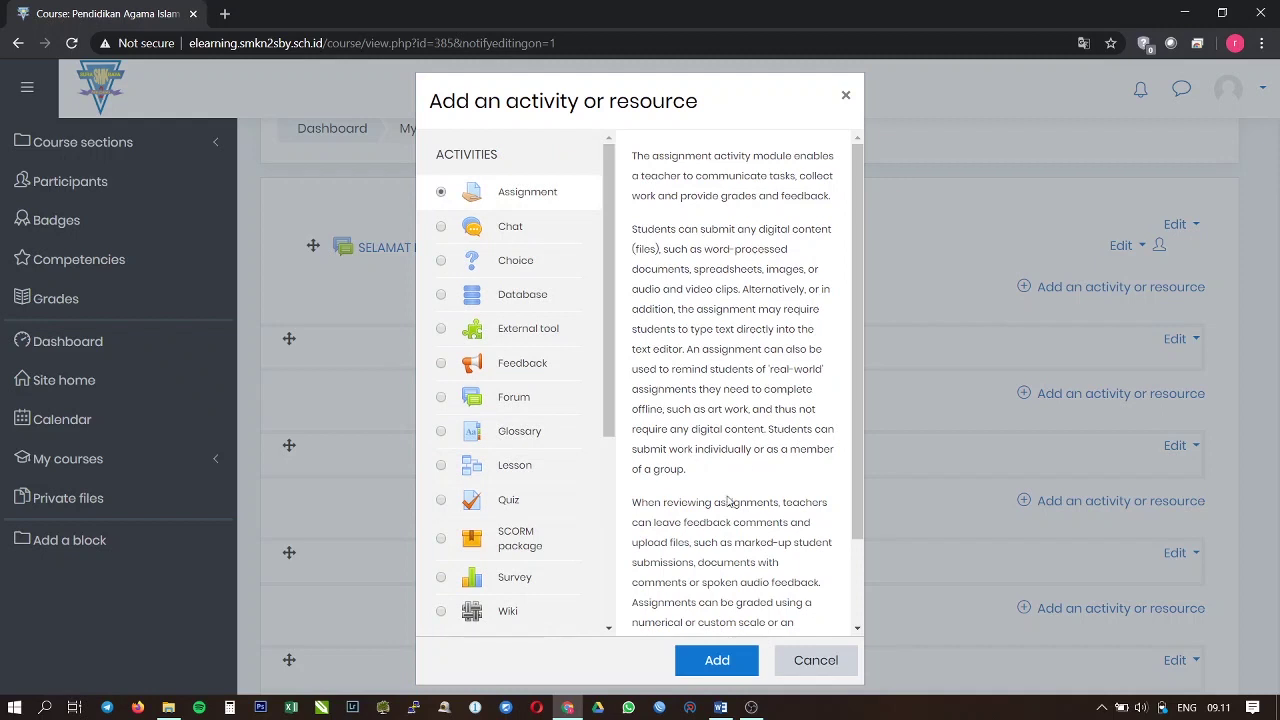
{"action": "left_click", "coordinate": [731, 661]}
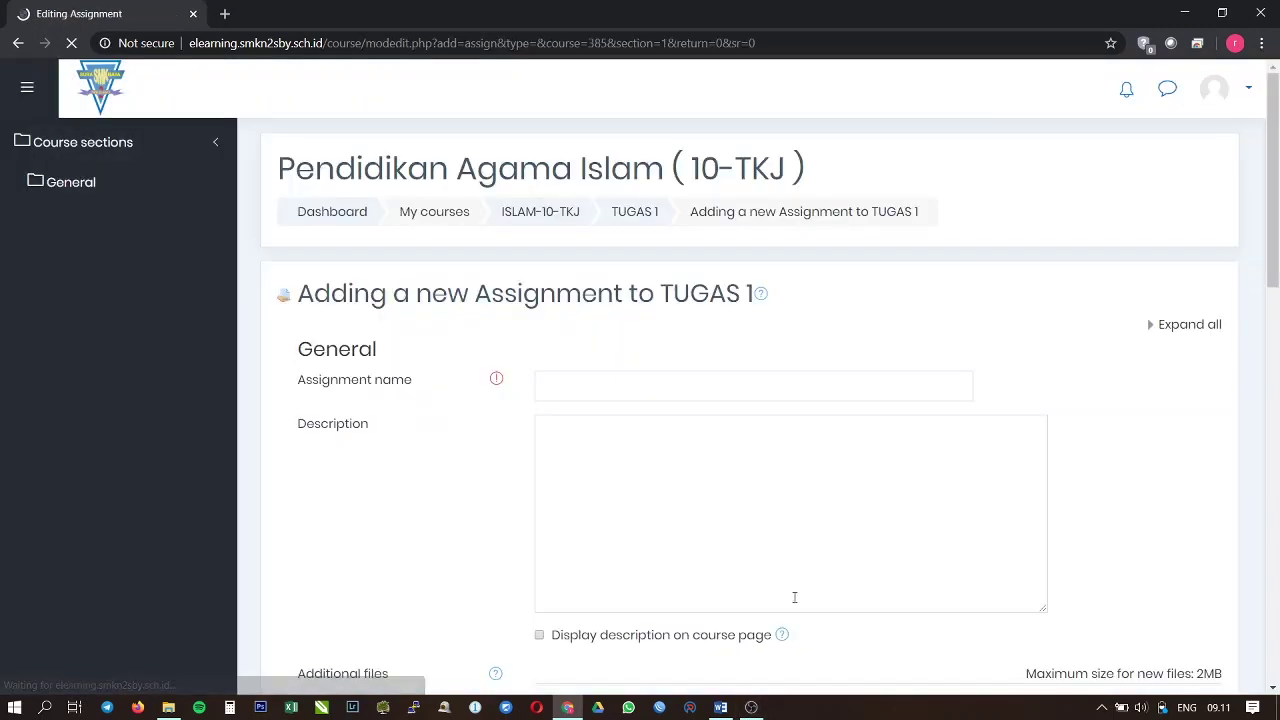
Step: Expand General, place the cursor in Assignment name, and bring up 'Format Tugas 1 (PAB) - Copy.docx' in Word
{"action": "scroll", "coordinate": [549, 343], "scroll_direction": "down", "scroll_amount": 1}
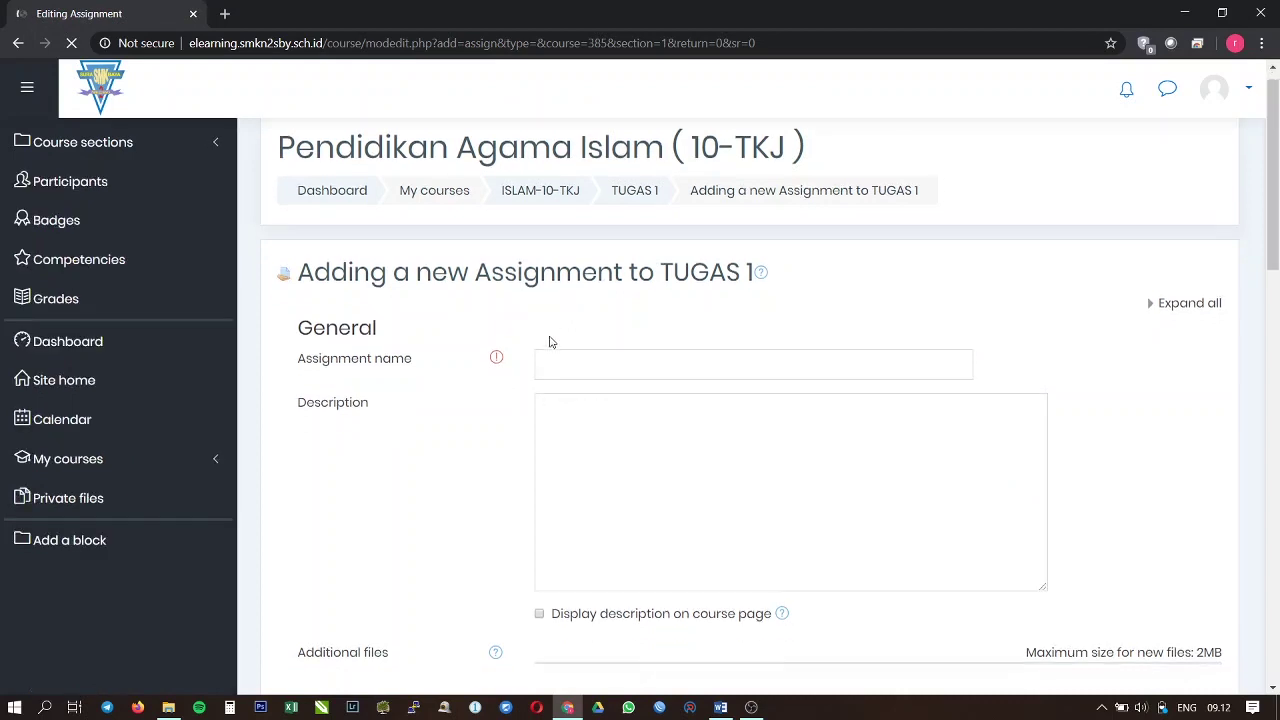
{"action": "left_click_drag", "start_coordinate": [472, 209], "coordinate": [755, 210]}
{"action": "left_click", "coordinate": [334, 299]}
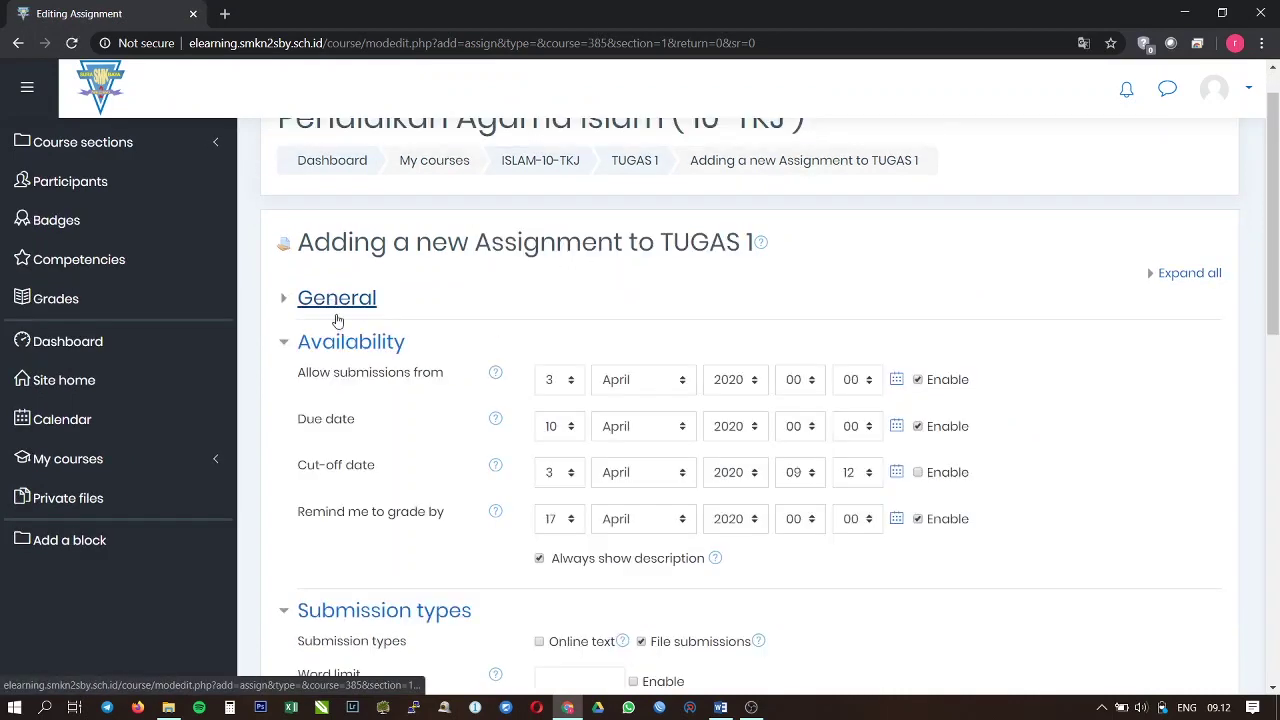
{"action": "left_click", "coordinate": [287, 308]}
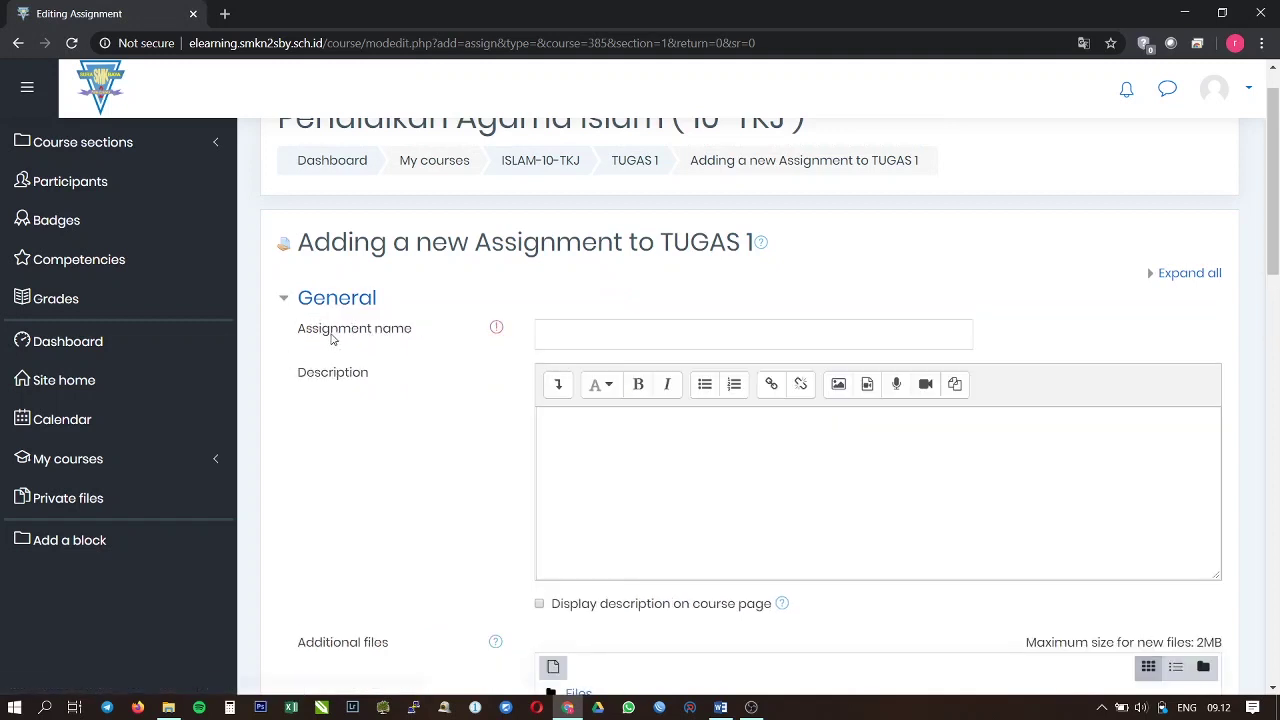
{"action": "double_click", "coordinate": [336, 330]}
{"action": "left_click", "coordinate": [623, 335]}
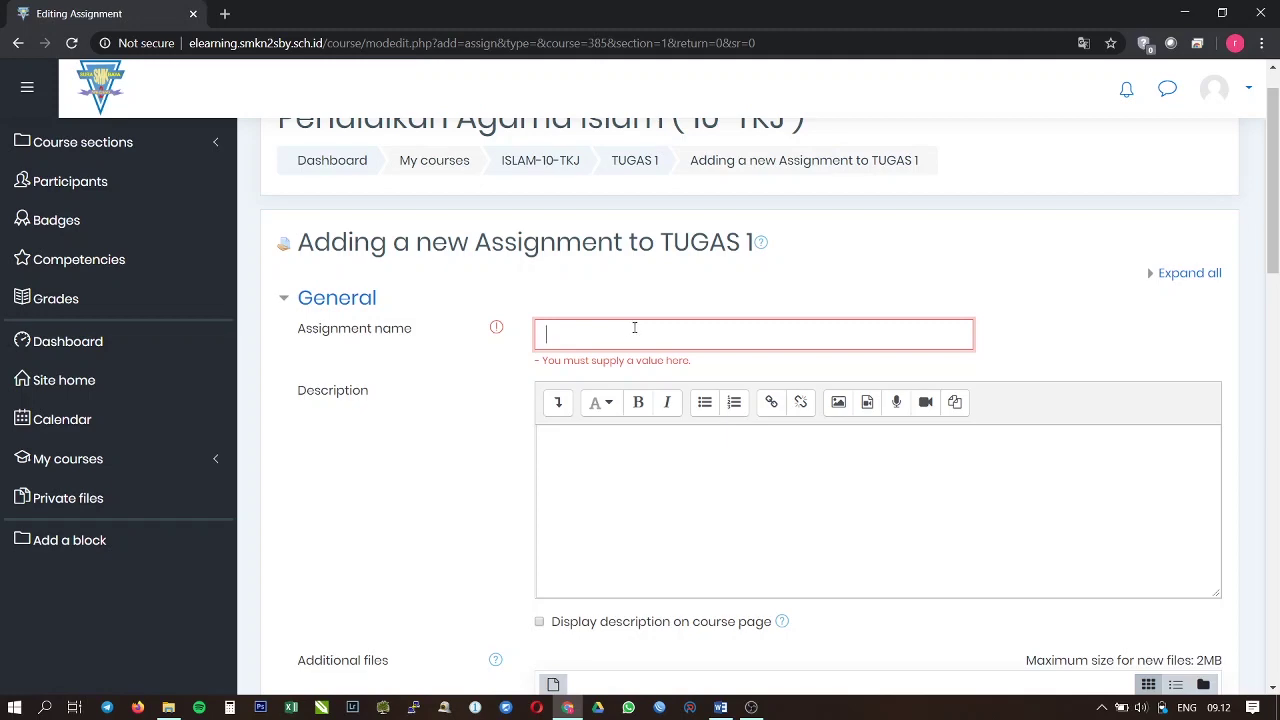
{"action": "left_click", "coordinate": [720, 707]}
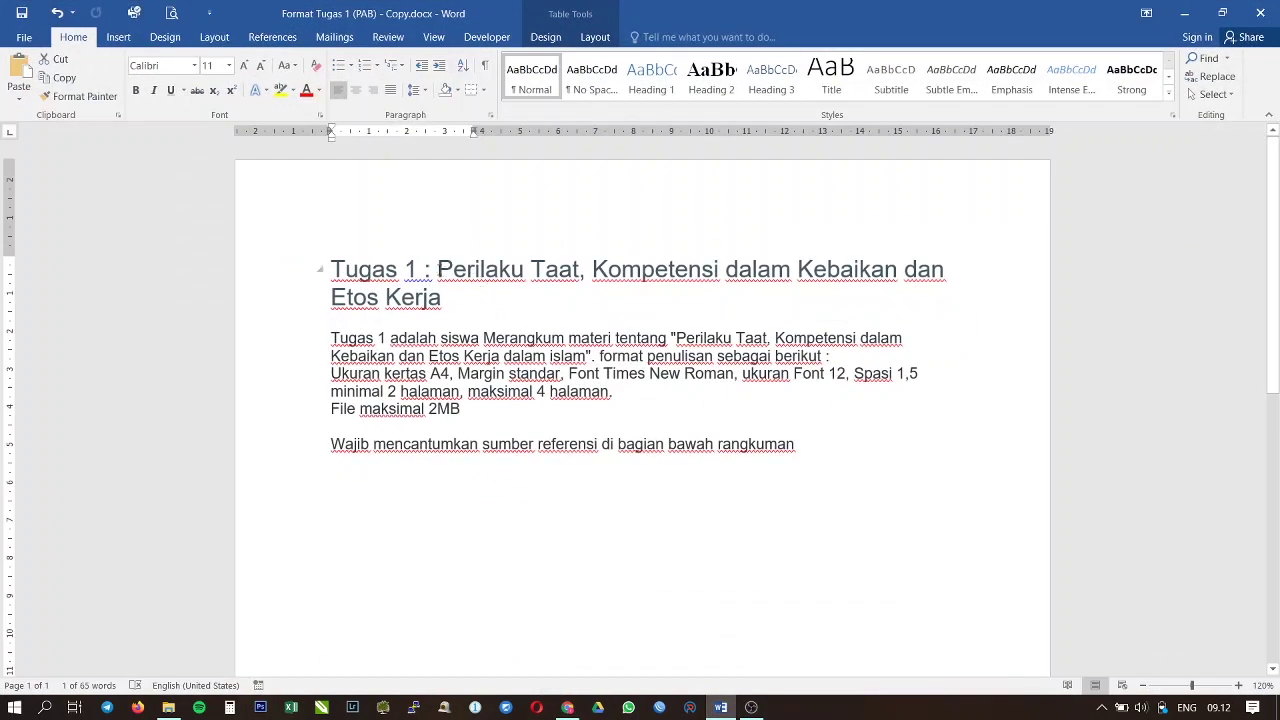
Step: Copy the Word heading into Assignment name as 'Perilaku Taat, Kompetensi dalam Kebaikan dan Etos Kerja'
{"action": "triple_click", "coordinate": [424, 302]}
{"action": "right_click", "coordinate": [432, 302]}
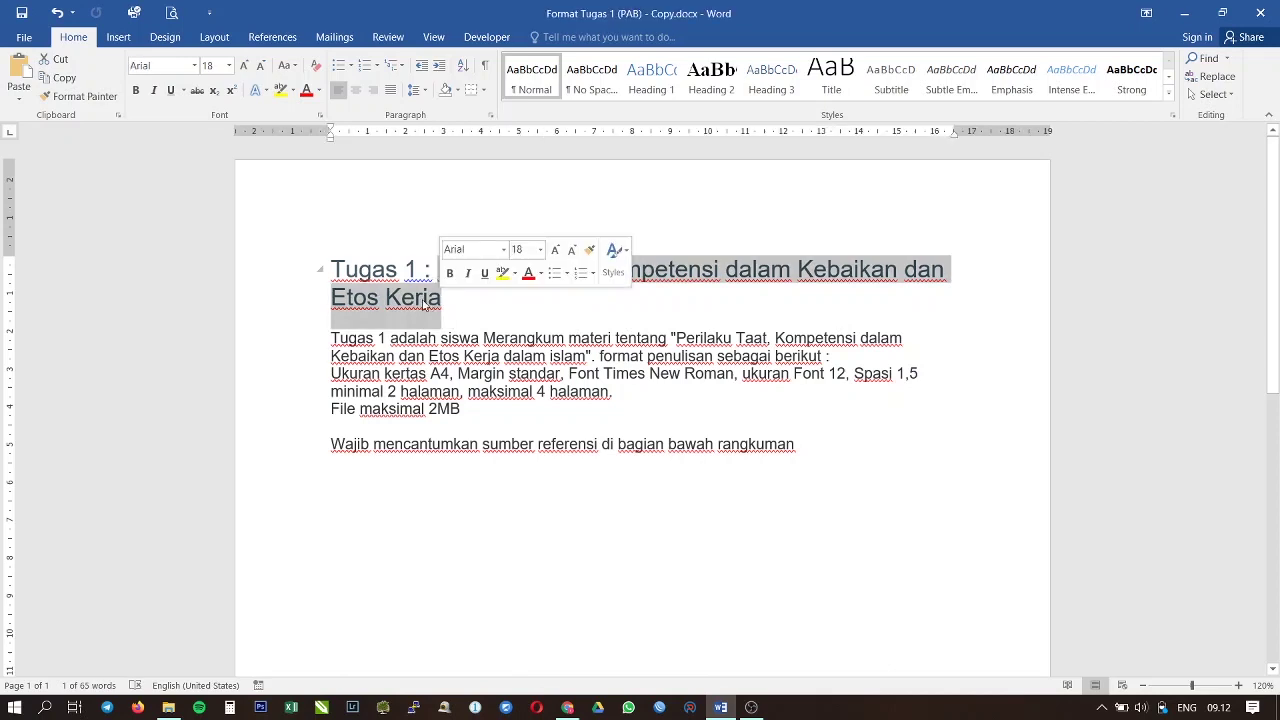
{"action": "left_click", "coordinate": [440, 329]}
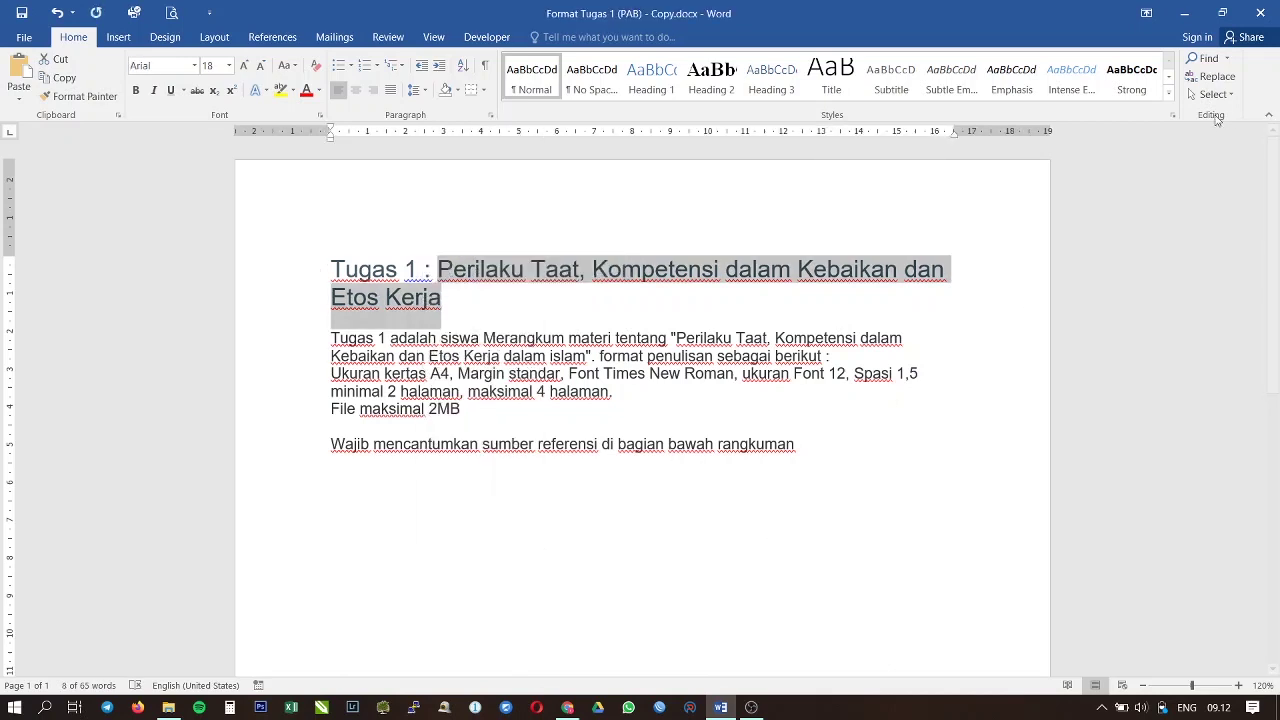
{"action": "key", "text": "alt+Tab"}
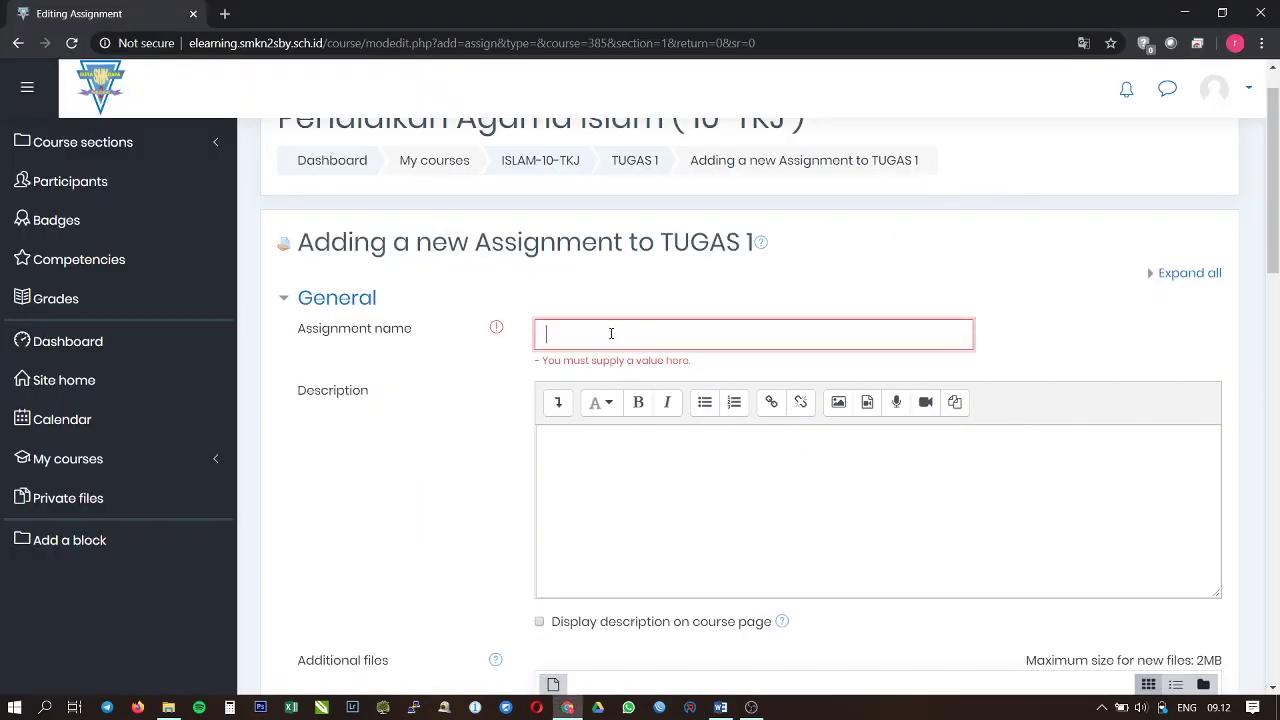
{"action": "key", "text": "ctrl+v"}
Step: Copy the task instructions from Word and paste them into the Description field
{"action": "left_click", "coordinate": [636, 466]}
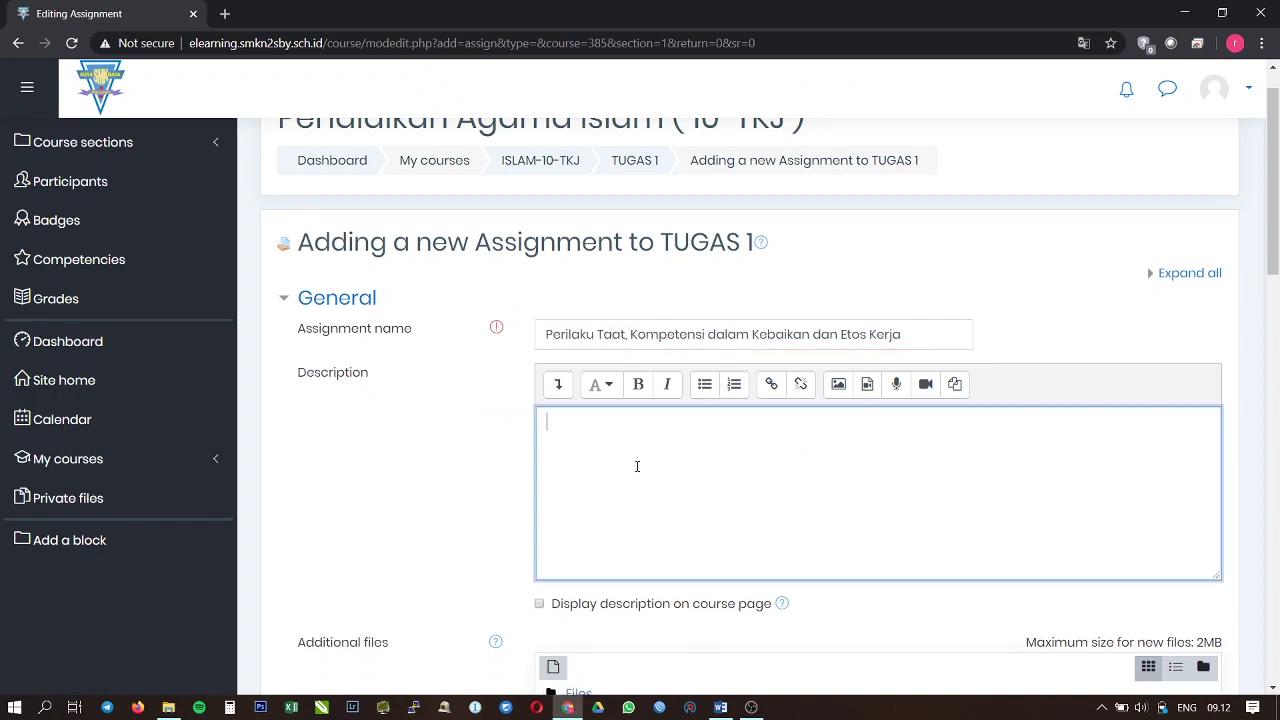
{"action": "scroll", "coordinate": [514, 437], "scroll_direction": "down", "scroll_amount": 1}
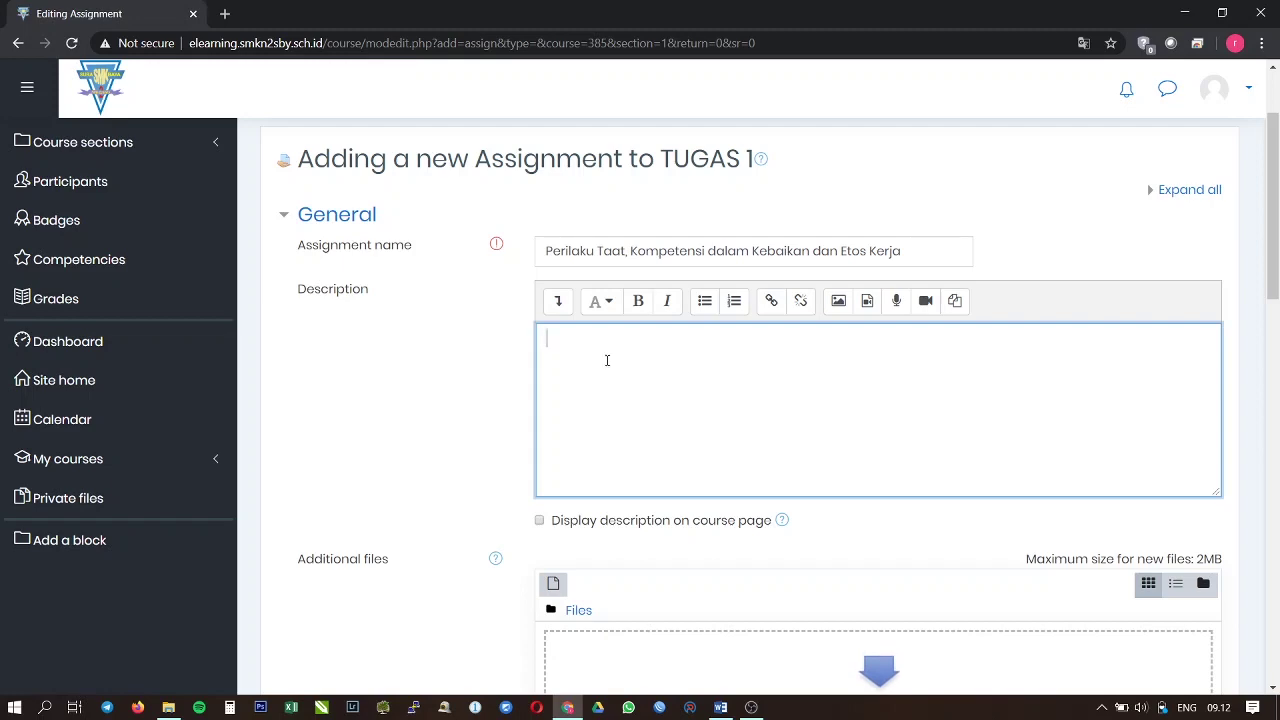
{"action": "key", "text": "alt+Tab"}
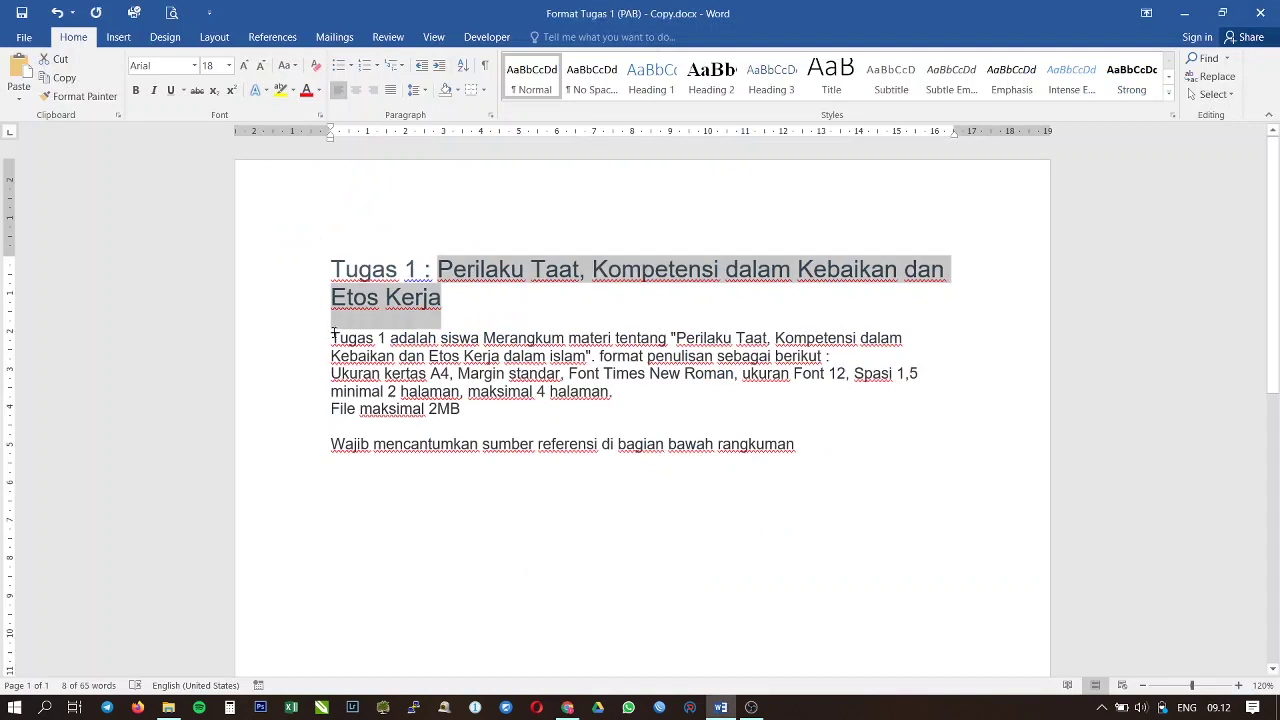
{"action": "left_click_drag", "start_coordinate": [333, 337], "coordinate": [746, 466]}
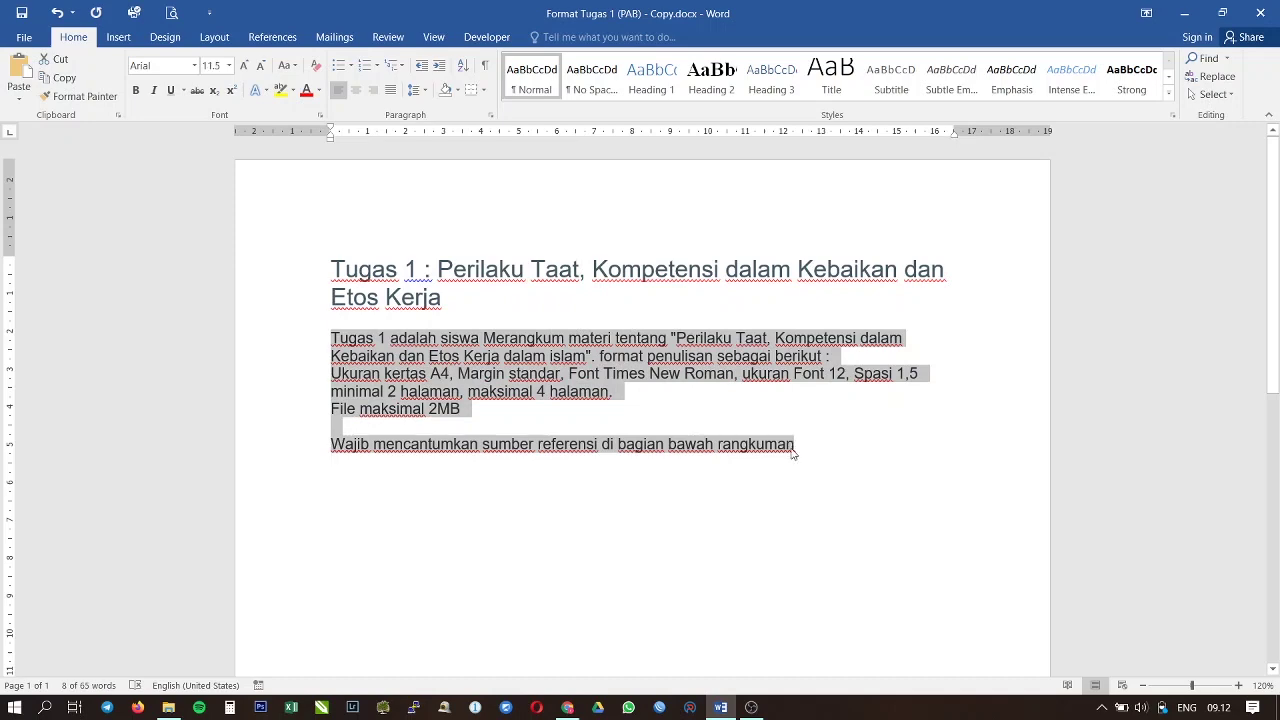
{"action": "key", "text": "alt+Tab"}
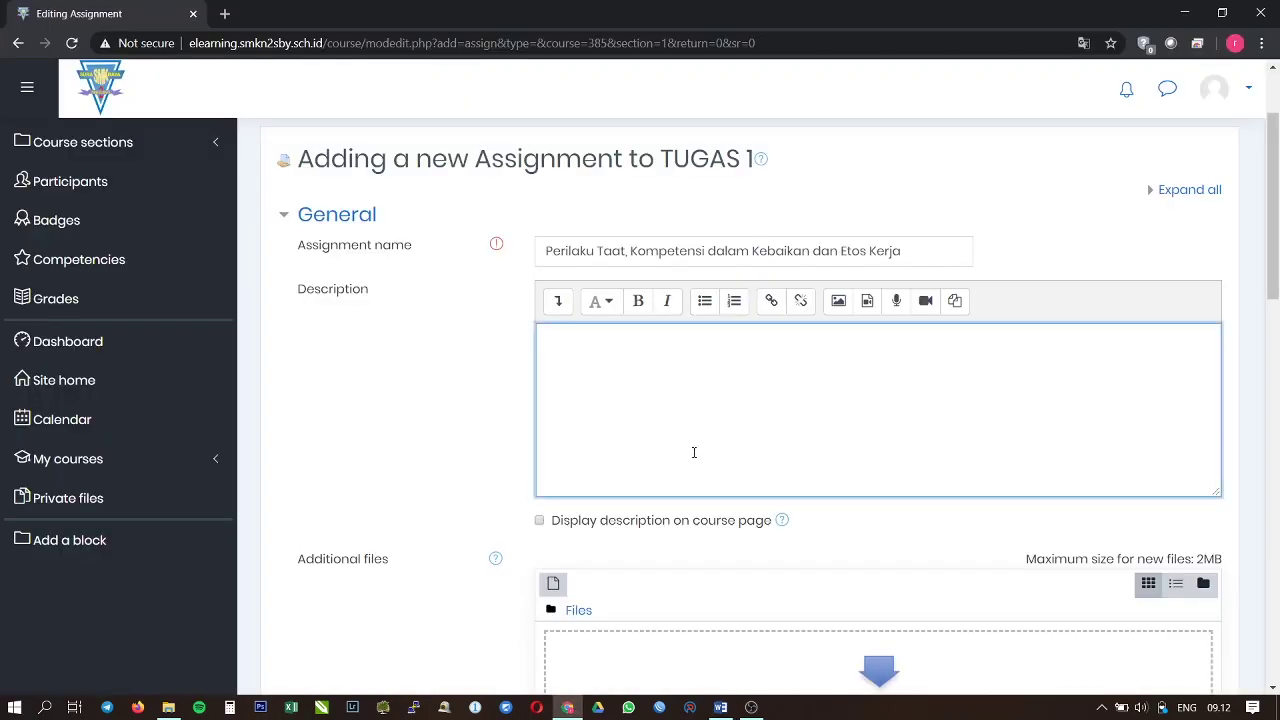
{"action": "key", "text": "ctrl+v"}
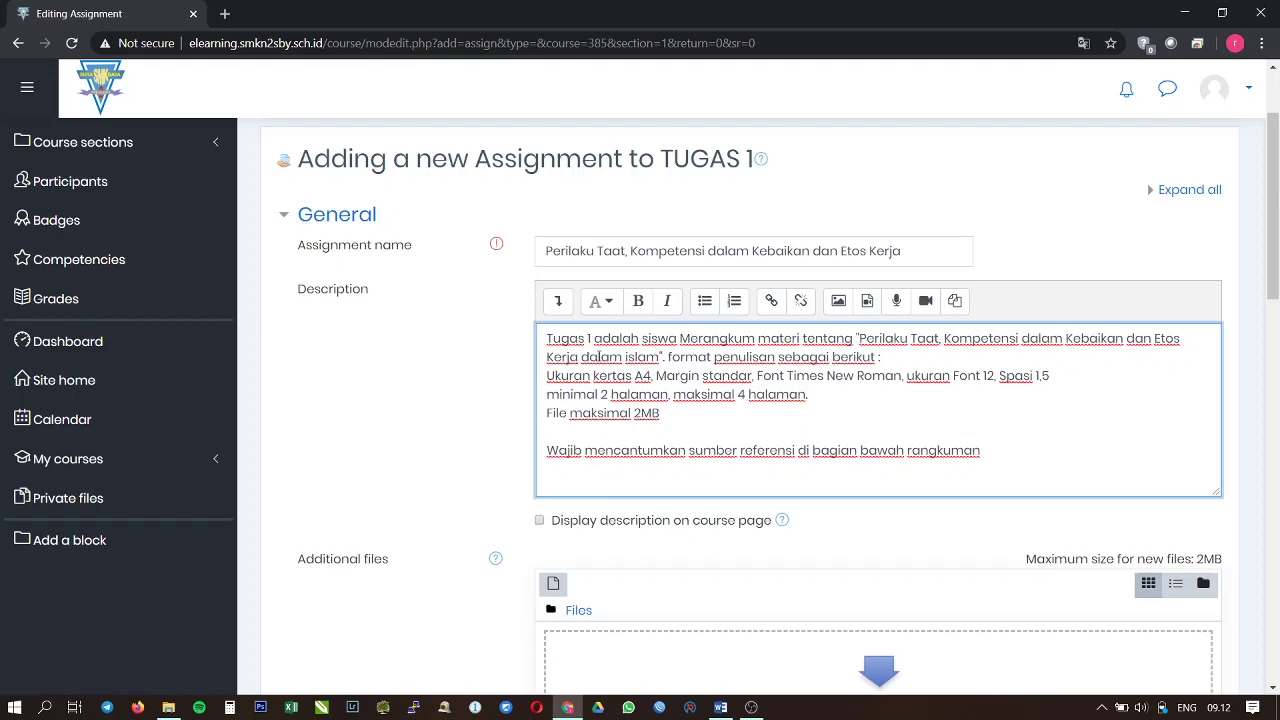
{"action": "scroll", "coordinate": [600, 360], "scroll_direction": "down", "scroll_amount": 2}
{"action": "scroll", "coordinate": [602, 391], "scroll_direction": "up", "scroll_amount": 1}
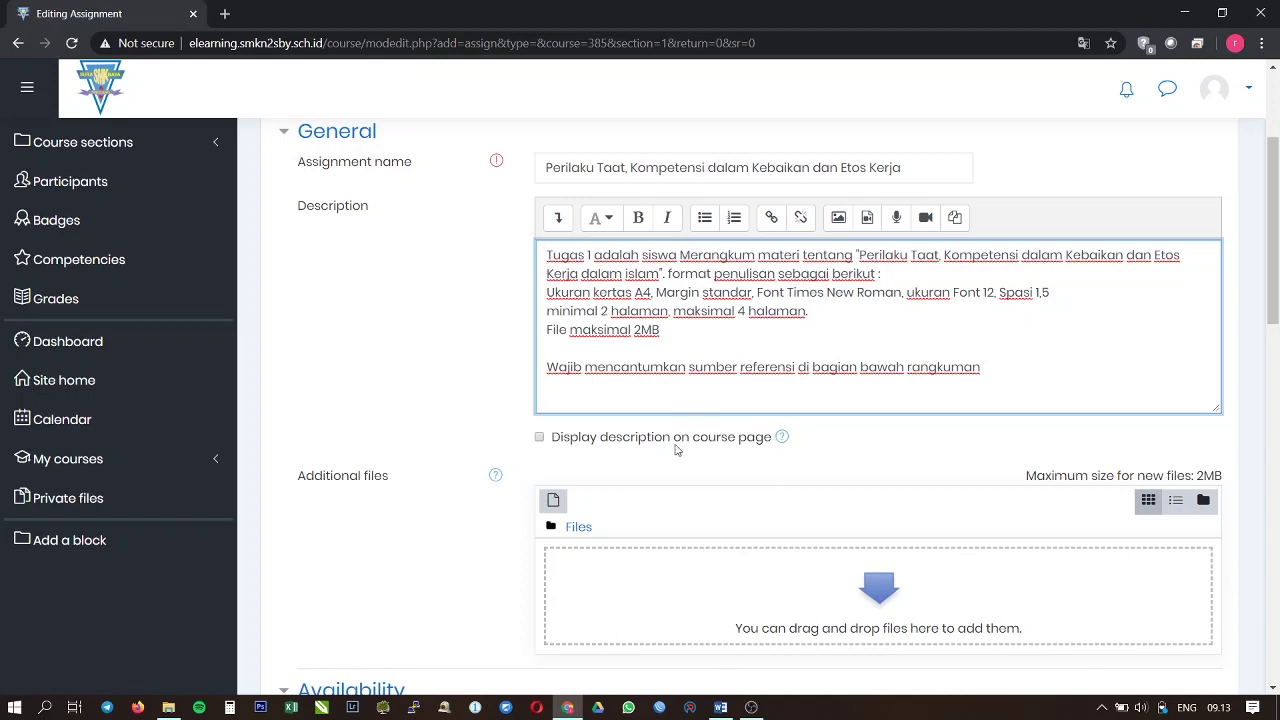
Step: Drag Format Tugas 1 (PAB).docx from eLearning SMEKDA > contoh materi into the Additional files area
{"action": "mouse_move", "coordinate": [172, 709]}
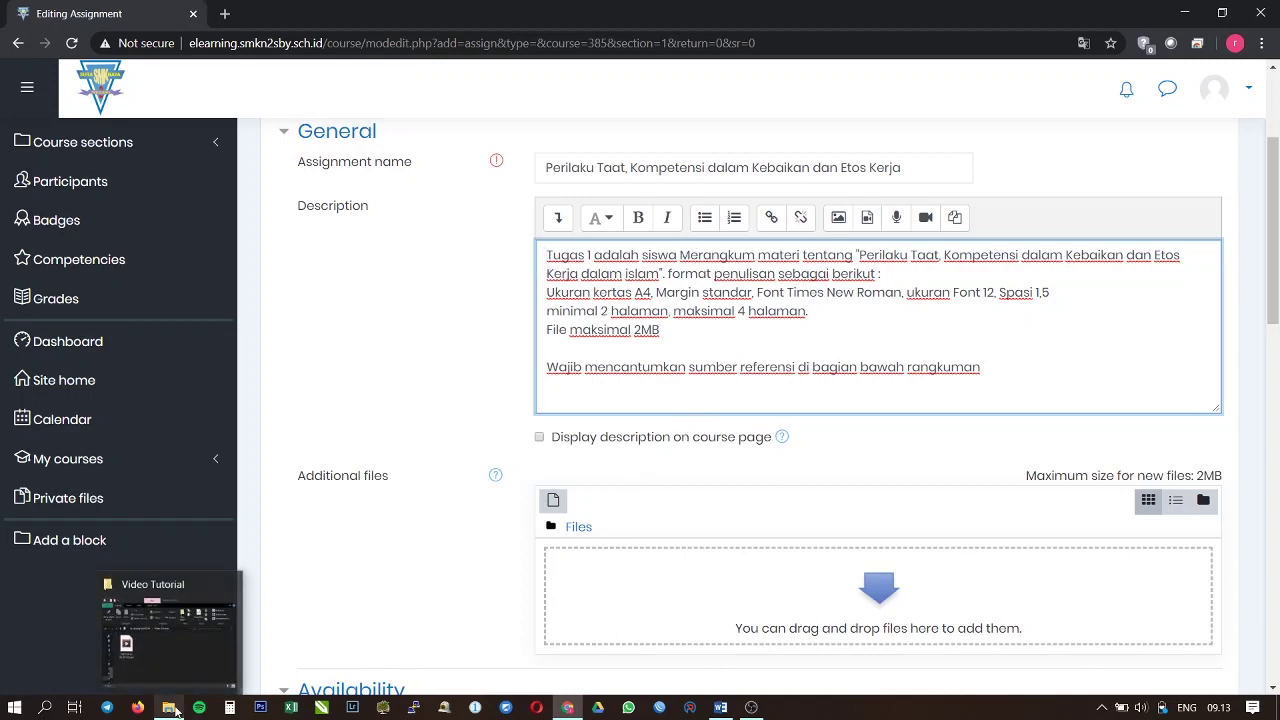
{"action": "left_click", "coordinate": [177, 635]}
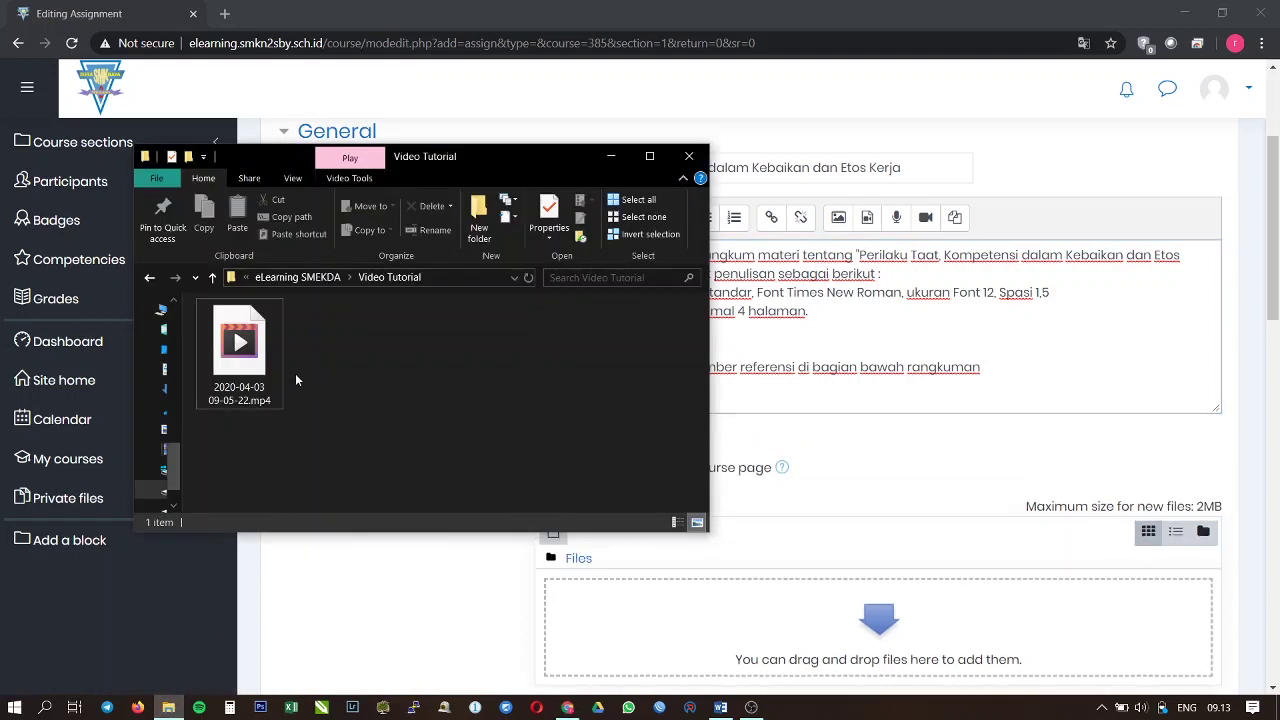
{"action": "left_click", "coordinate": [305, 278]}
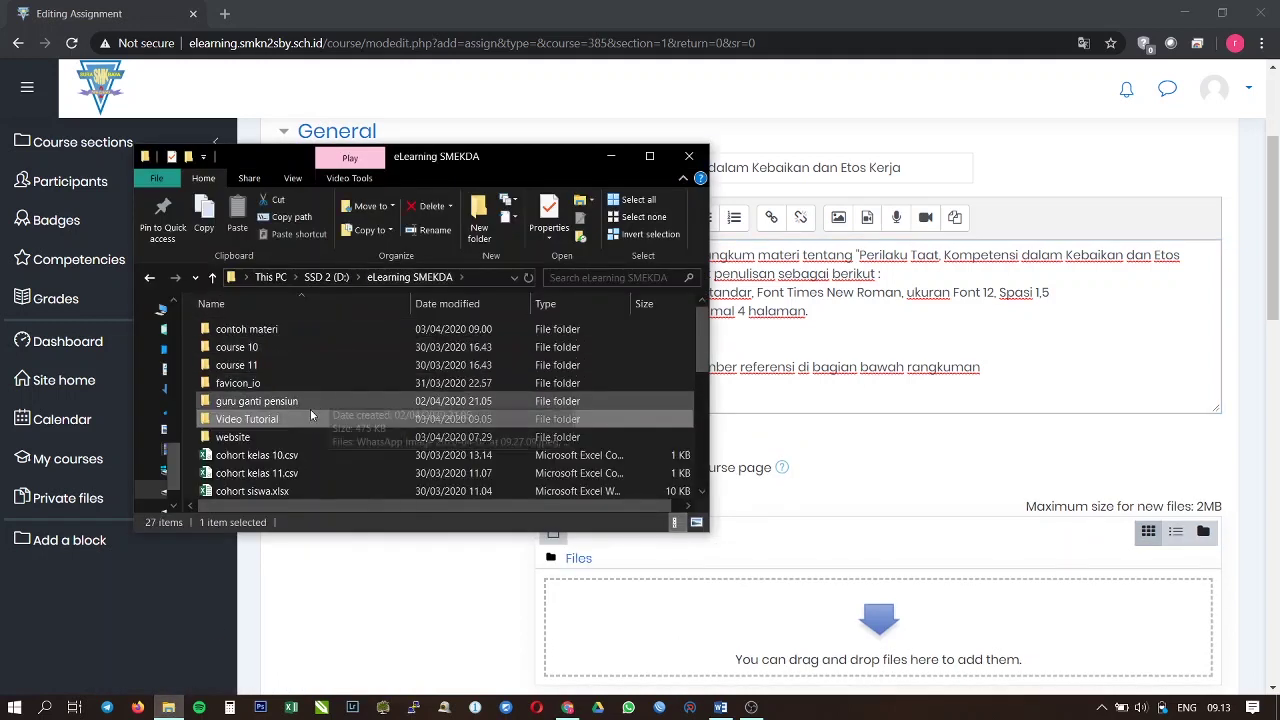
{"action": "double_click", "coordinate": [280, 328]}
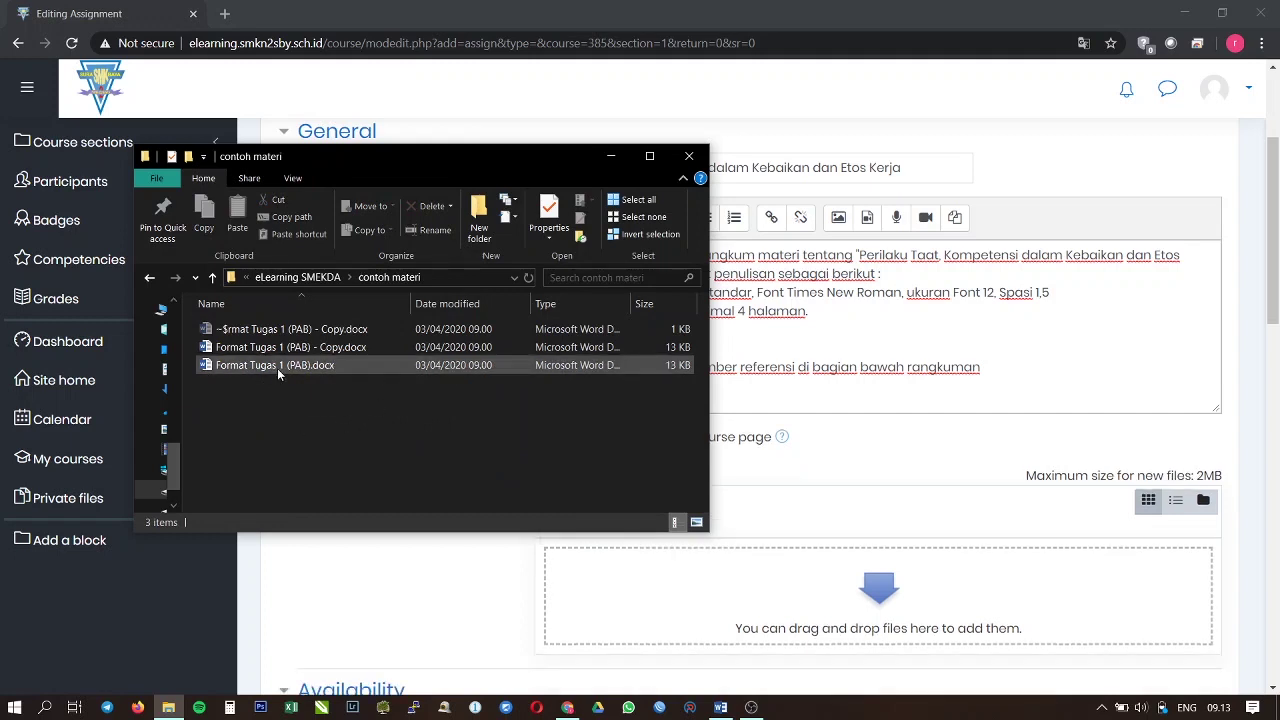
{"action": "left_click", "coordinate": [277, 366]}
{"action": "left_click", "coordinate": [848, 521]}
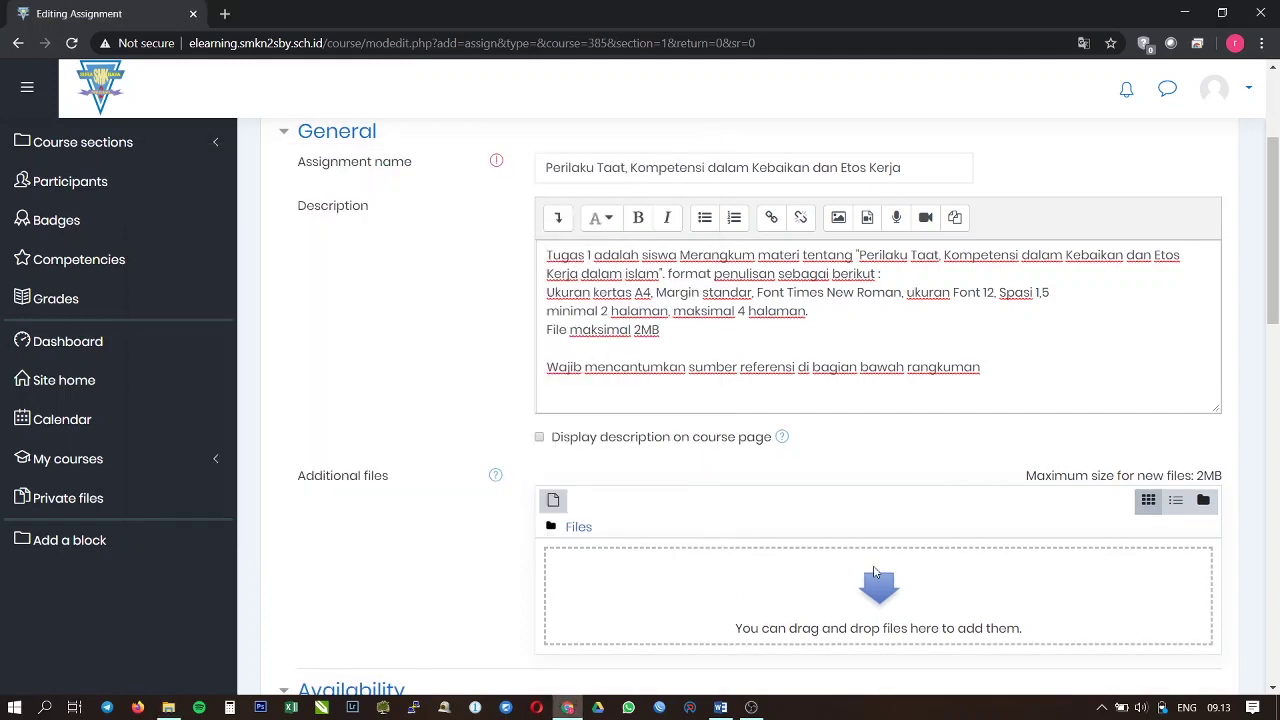
{"action": "scroll", "coordinate": [860, 550], "scroll_direction": "down", "scroll_amount": 1}
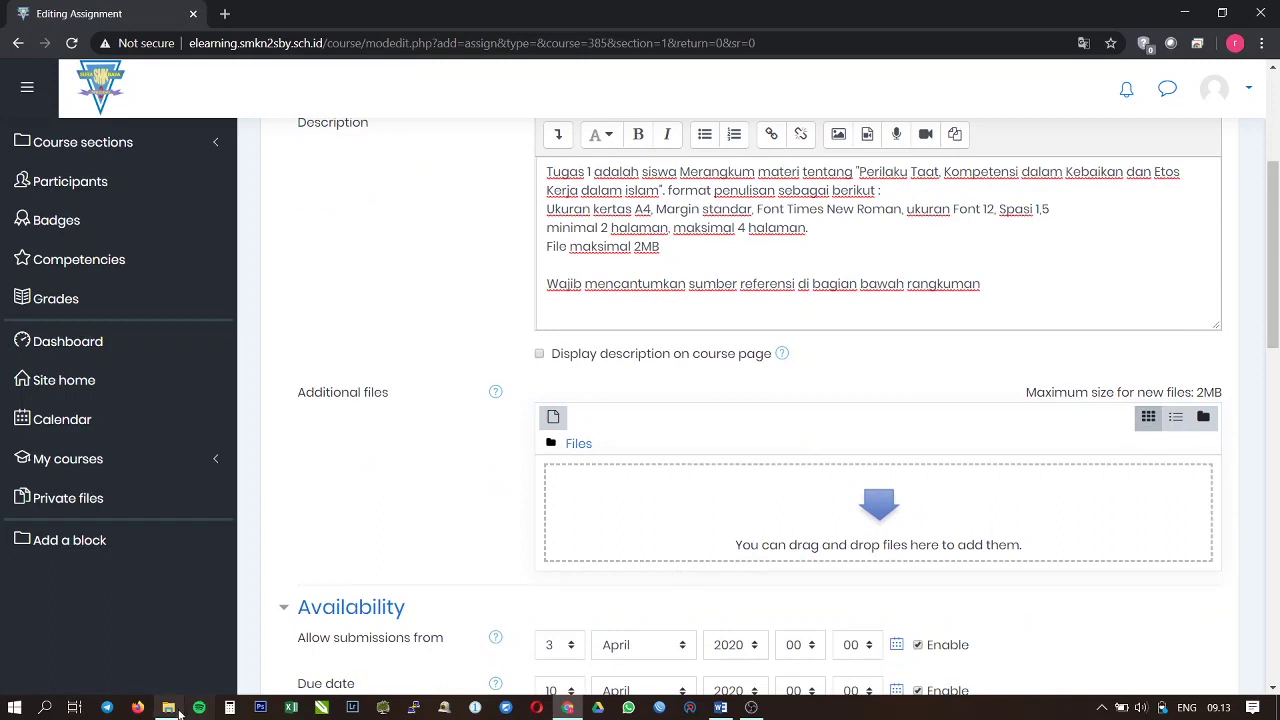
{"action": "left_click", "coordinate": [168, 707]}
{"action": "left_click_drag", "start_coordinate": [281, 364], "coordinate": [958, 540]}
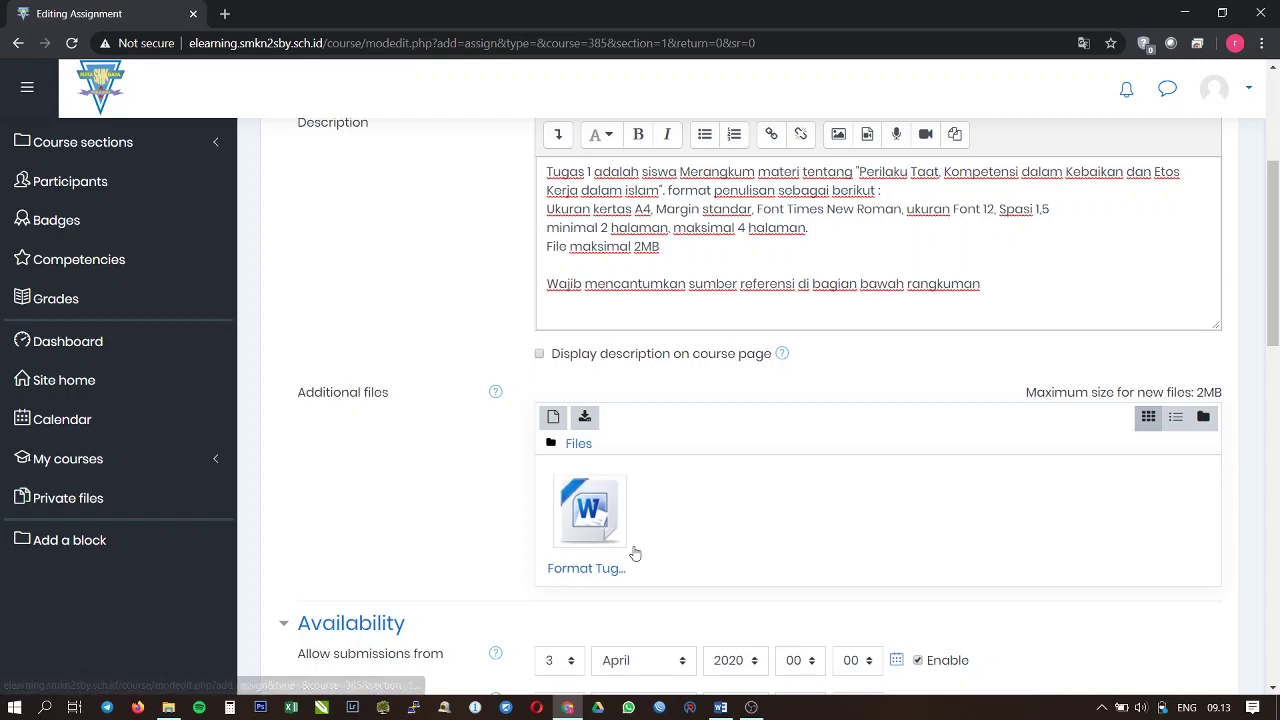
{"action": "scroll", "coordinate": [607, 575], "scroll_direction": "down", "scroll_amount": 1}
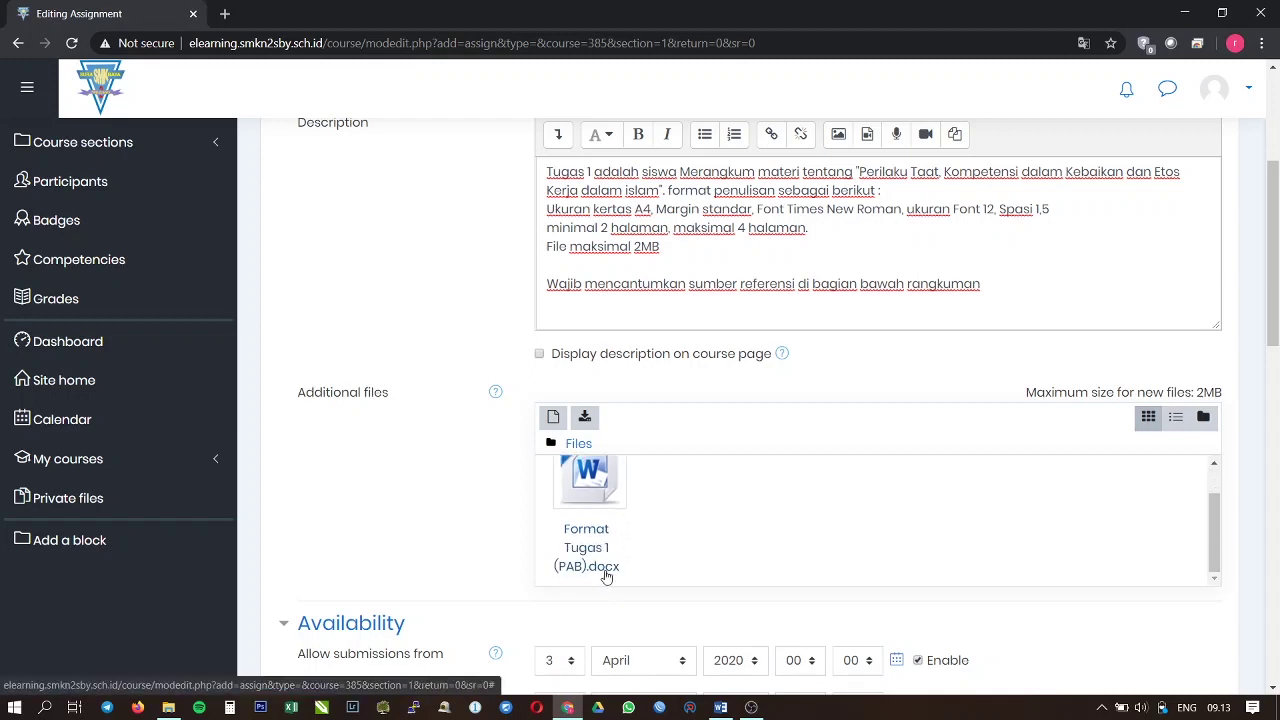
Step: Delete the attached Format Tugas 1 (PAB).docx from the Additional files
{"action": "left_click", "coordinate": [607, 577]}
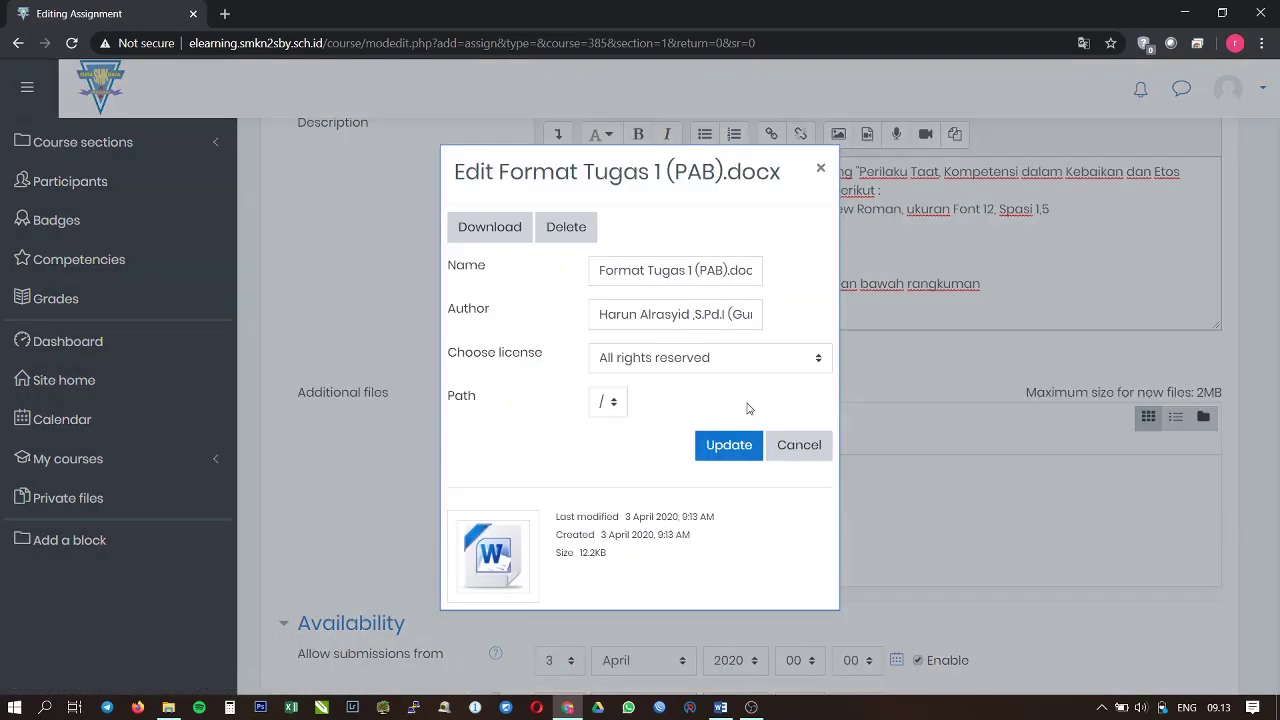
{"action": "left_click", "coordinate": [779, 446]}
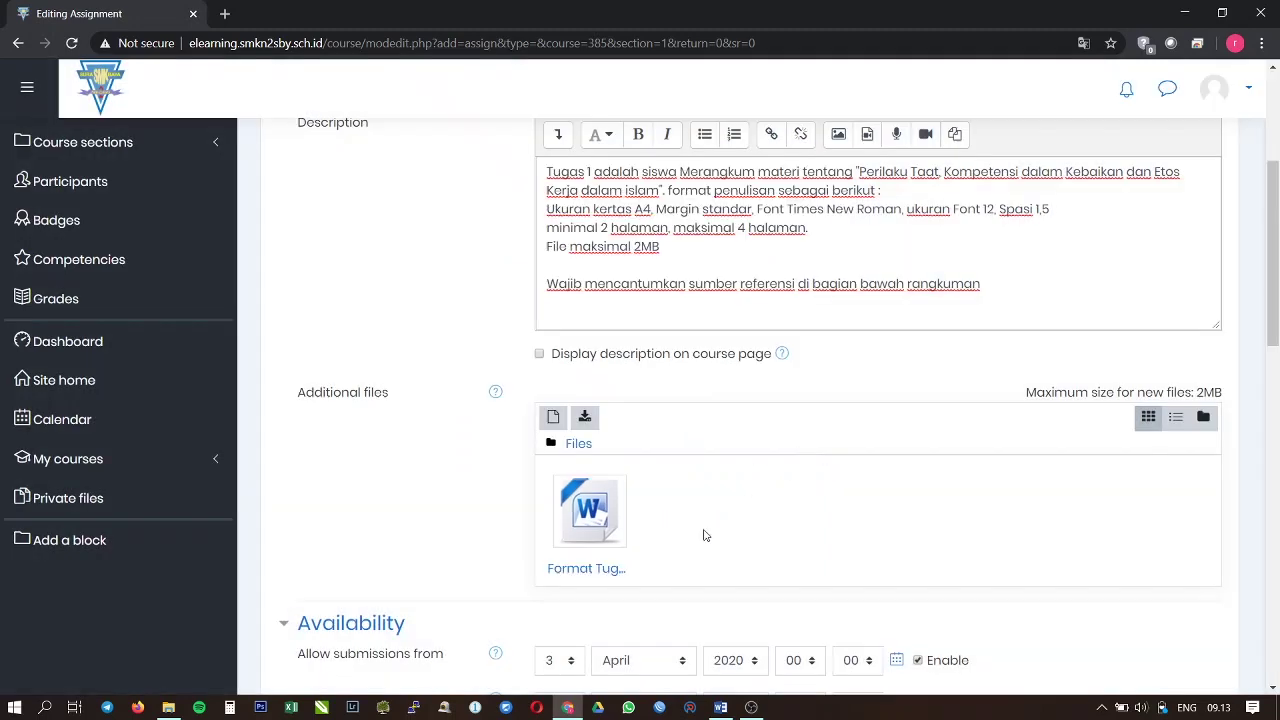
{"action": "left_click", "coordinate": [598, 575]}
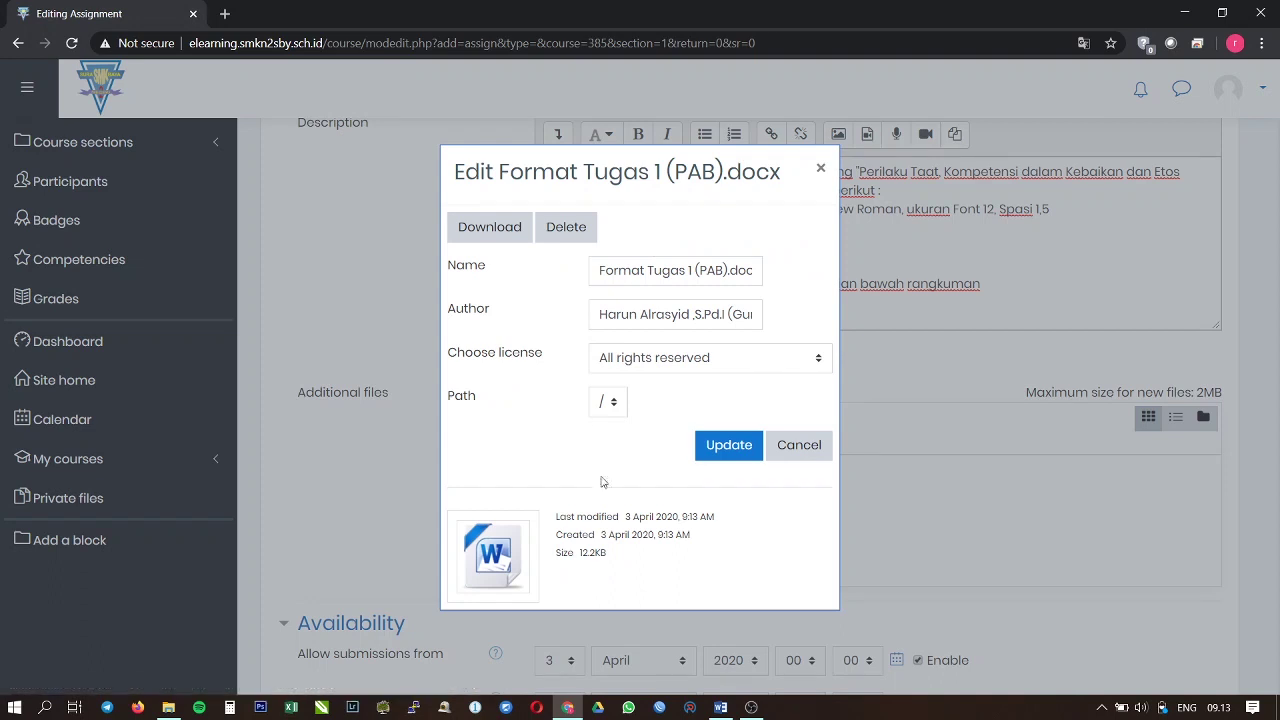
{"action": "left_click", "coordinate": [567, 228]}
{"action": "left_click", "coordinate": [560, 412]}
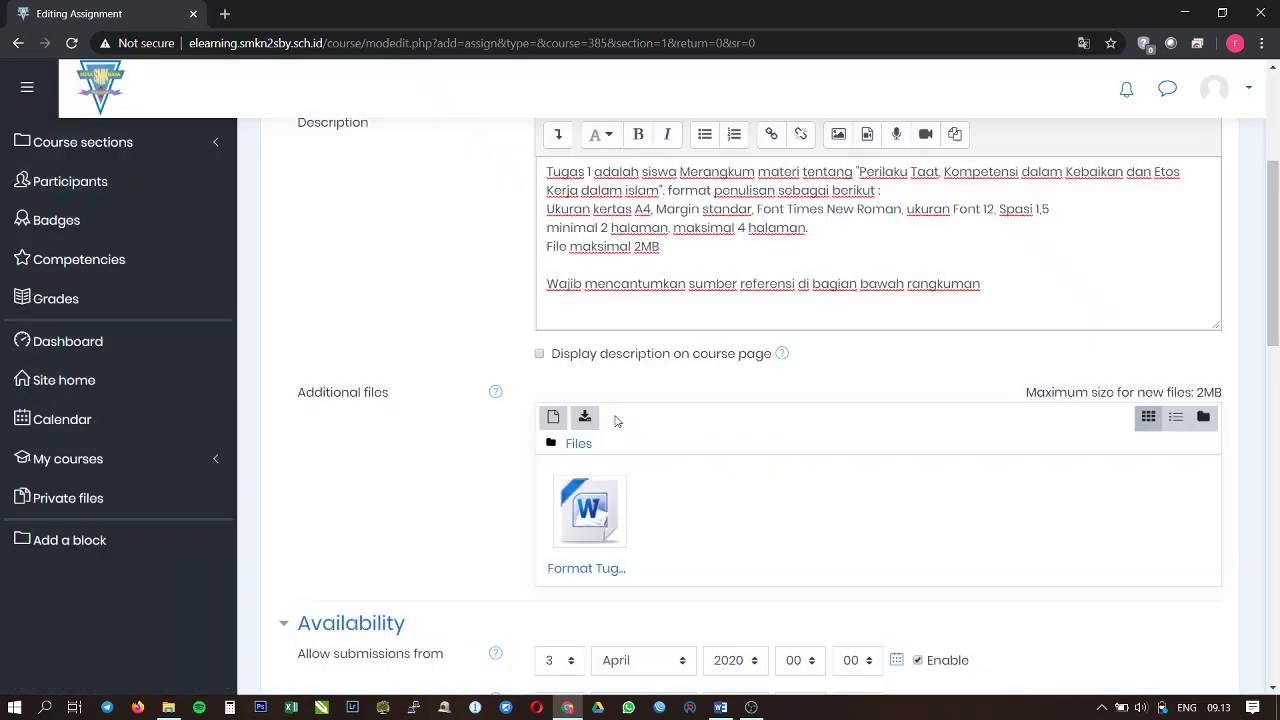
Step: Upload Format Tugas 1 (PAB).docx from the contoh materi folder through Moodle's file picker
{"action": "left_click", "coordinate": [556, 426]}
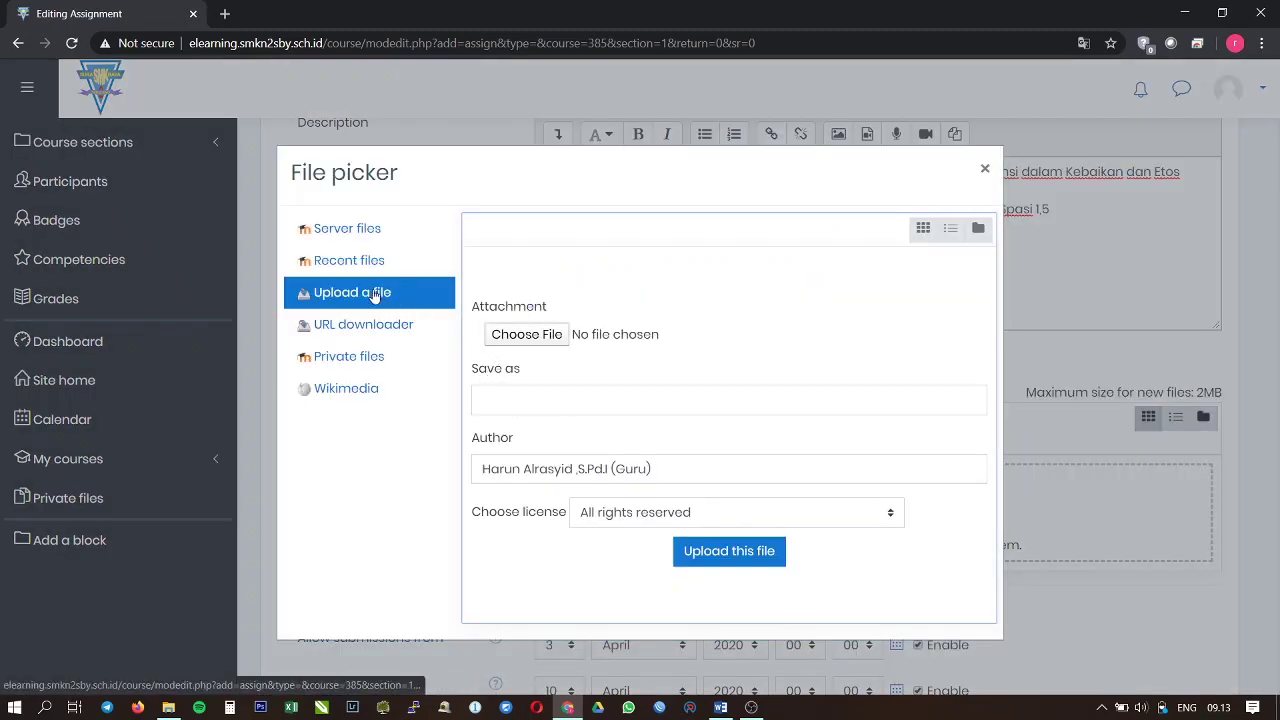
{"action": "left_click", "coordinate": [504, 336]}
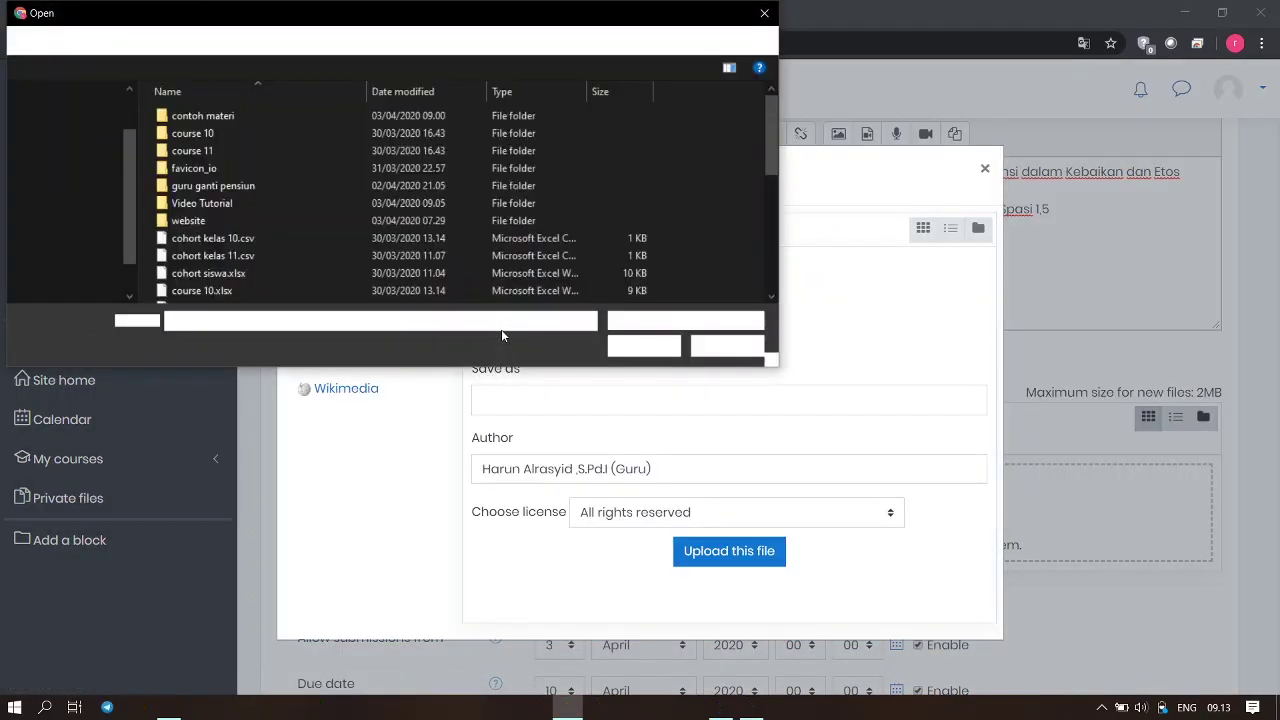
{"action": "left_click_drag", "start_coordinate": [145, 252], "coordinate": [62, 252]}
{"action": "double_click", "coordinate": [124, 117]}
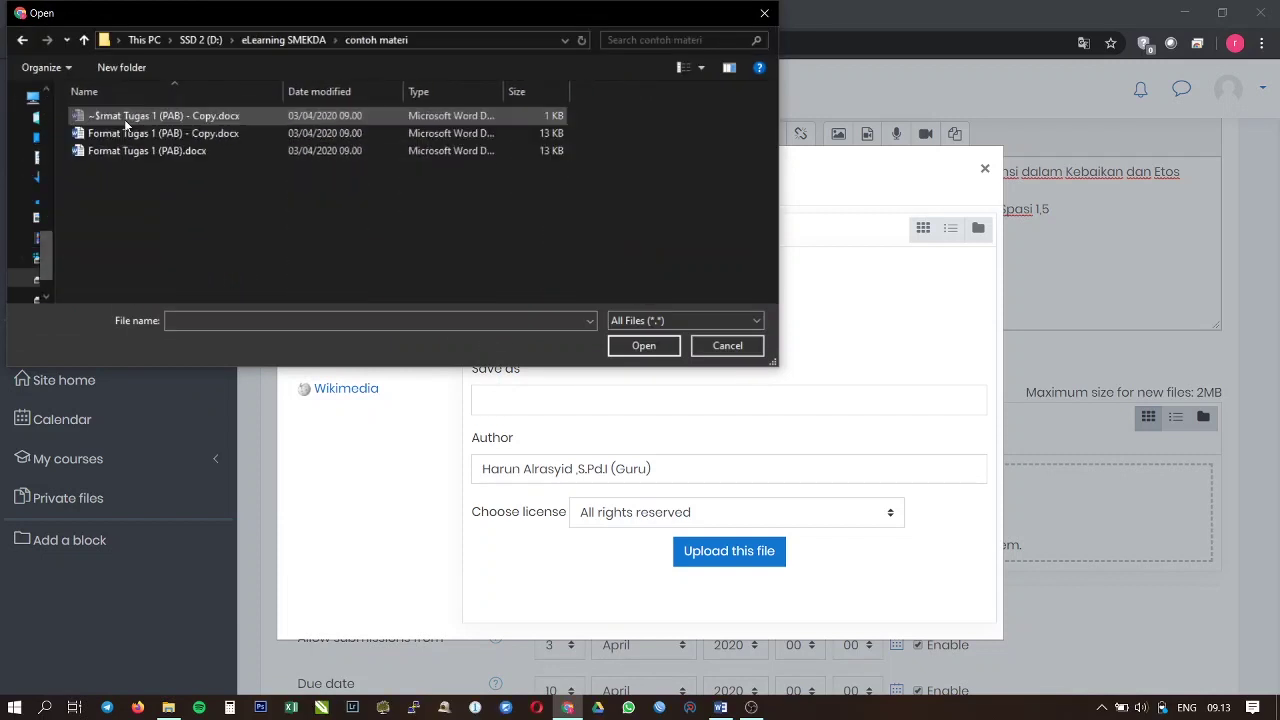
{"action": "left_click", "coordinate": [152, 150]}
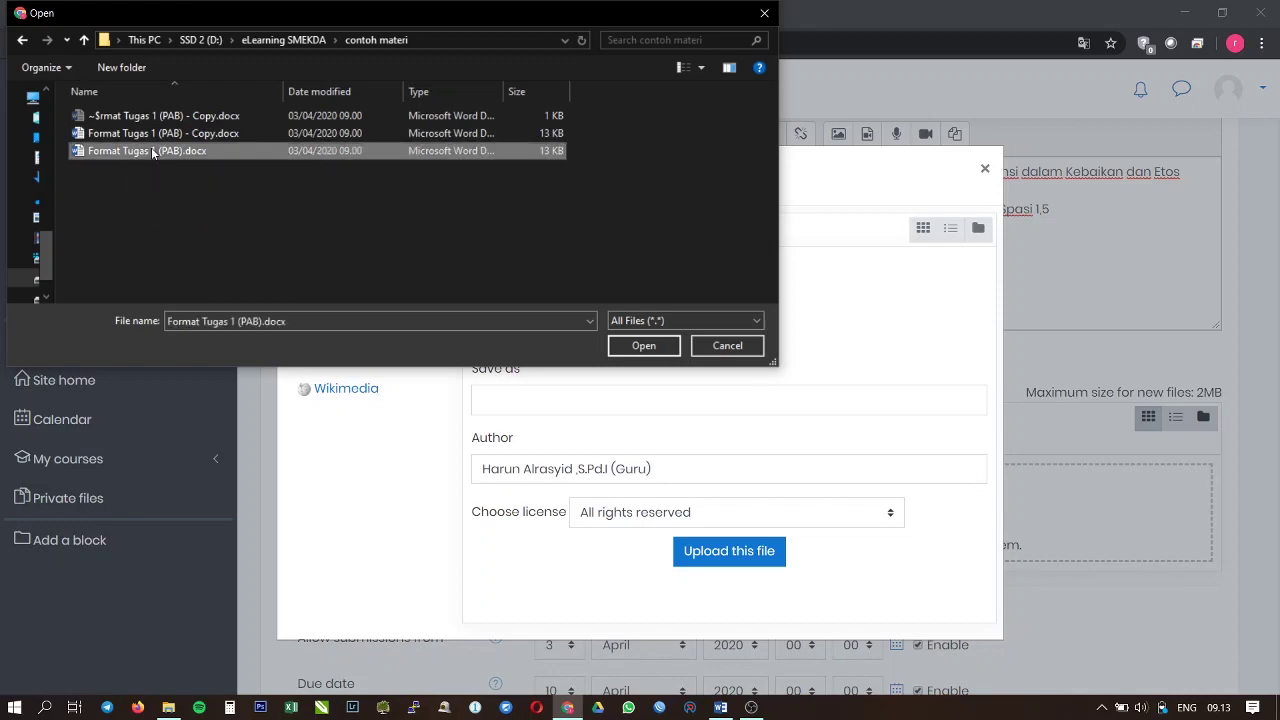
{"action": "left_click", "coordinate": [643, 345]}
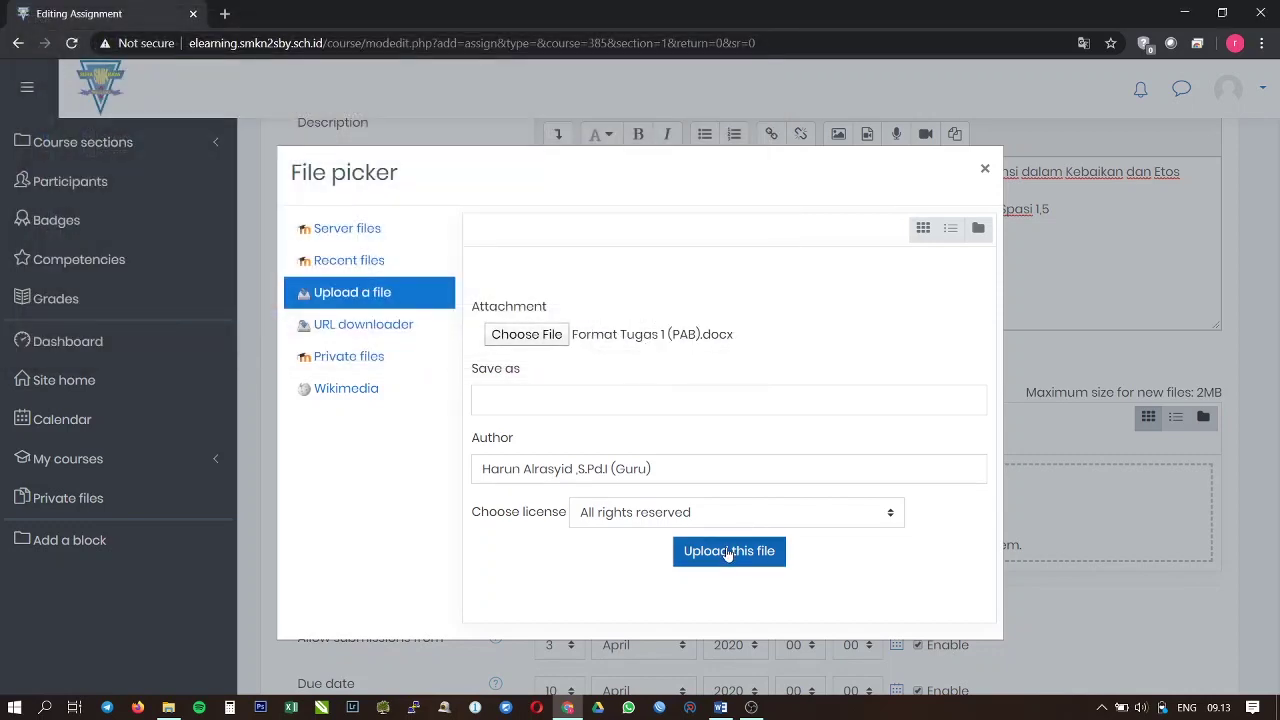
{"action": "left_click", "coordinate": [729, 553]}
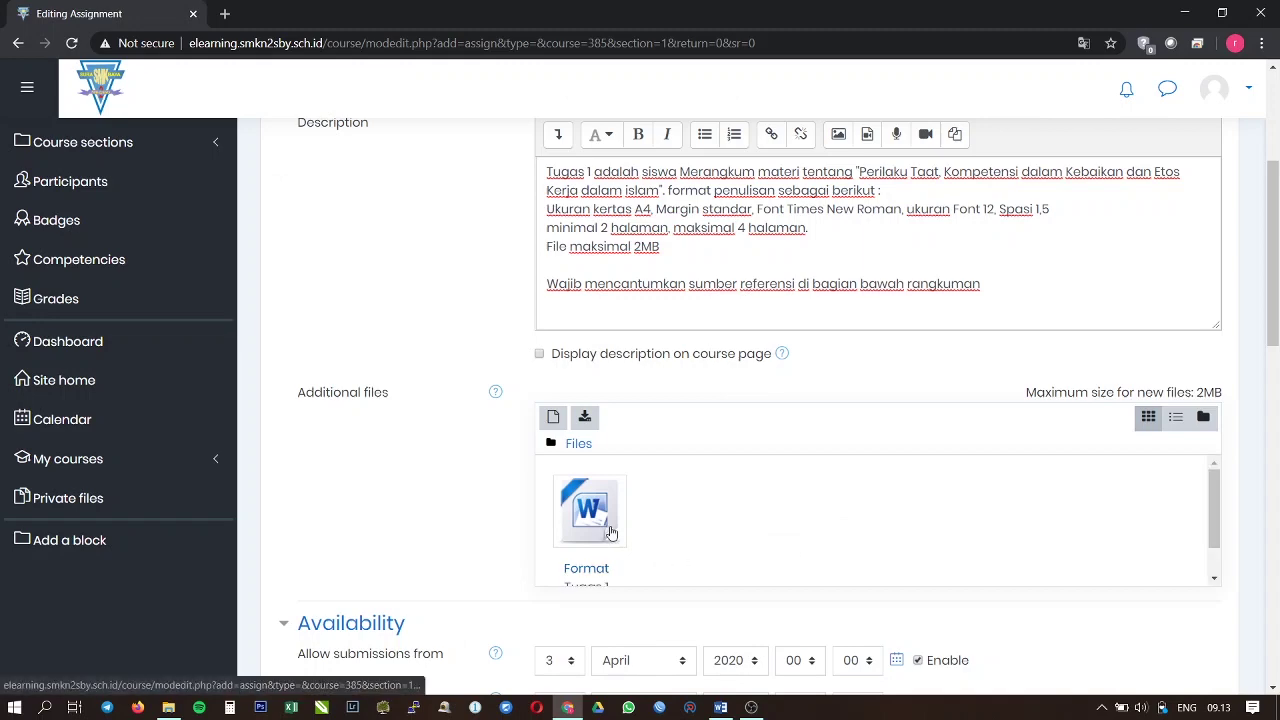
{"action": "scroll", "coordinate": [612, 533], "scroll_direction": "down", "scroll_amount": 2}
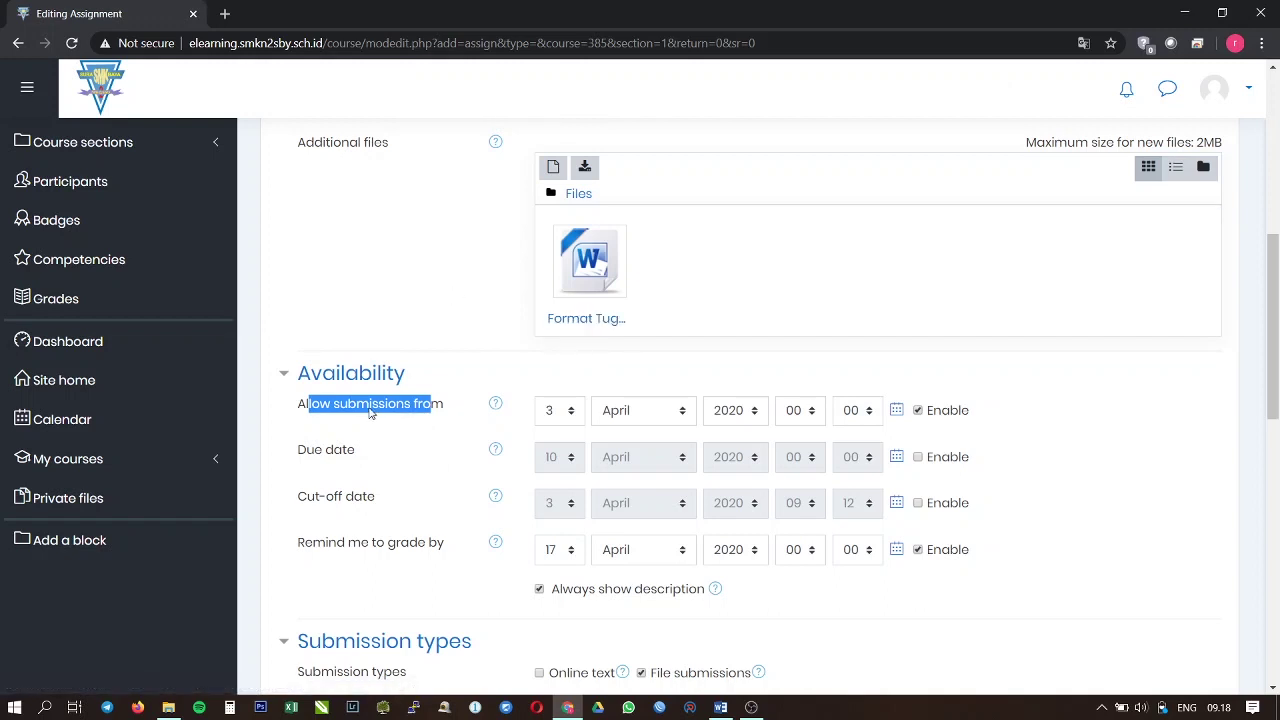
{"action": "left_click", "coordinate": [1114, 457]}
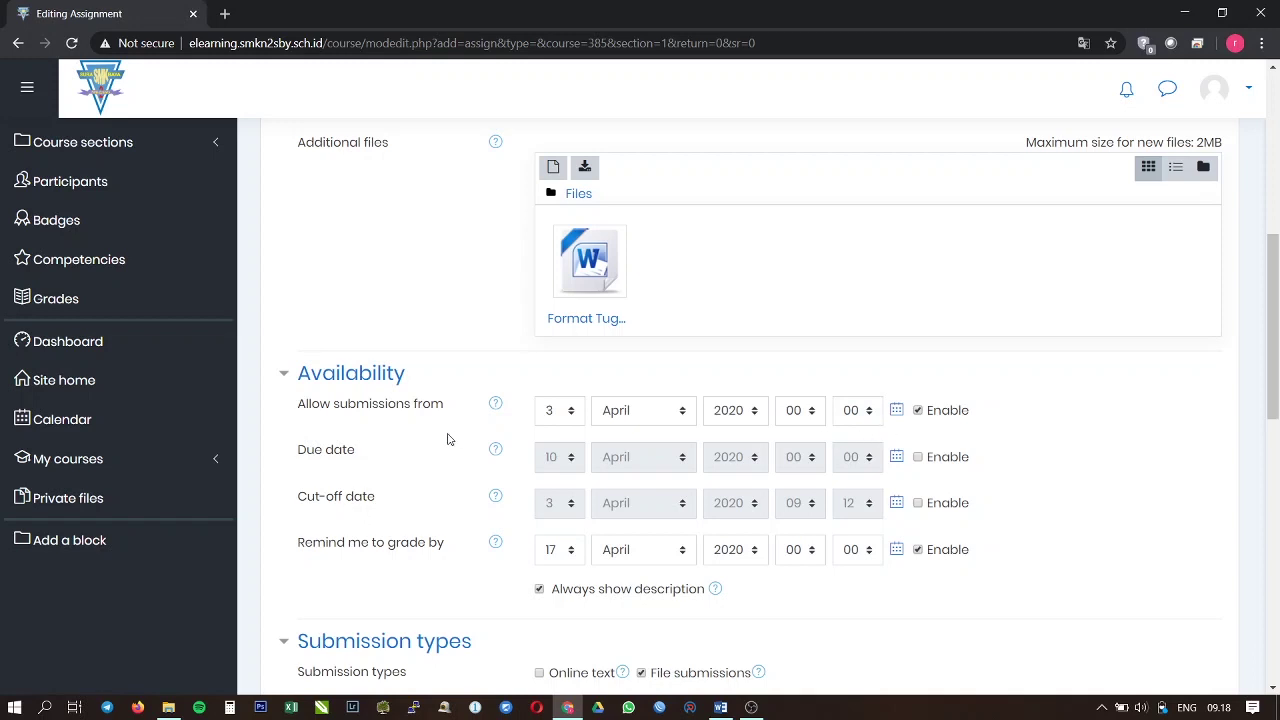
{"action": "left_click_drag", "start_coordinate": [302, 412], "coordinate": [450, 419]}
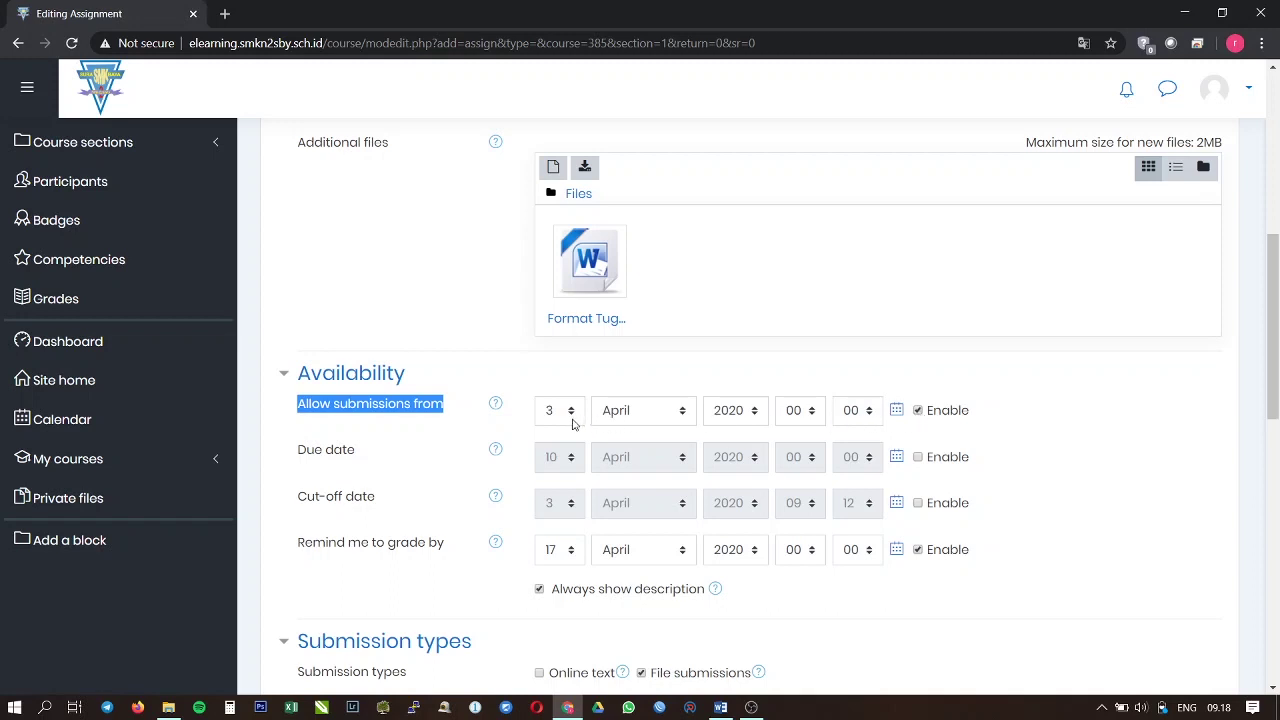
{"action": "left_click", "coordinate": [408, 447]}
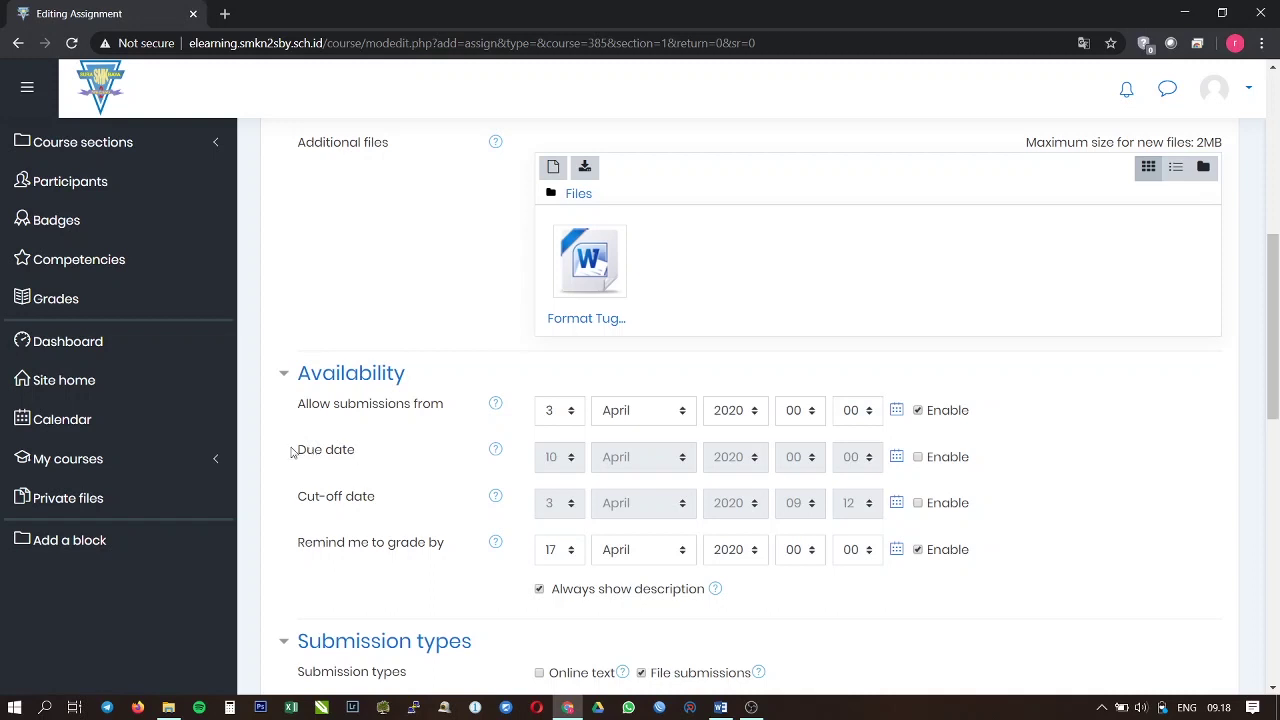
{"action": "left_click_drag", "start_coordinate": [300, 450], "coordinate": [353, 456]}
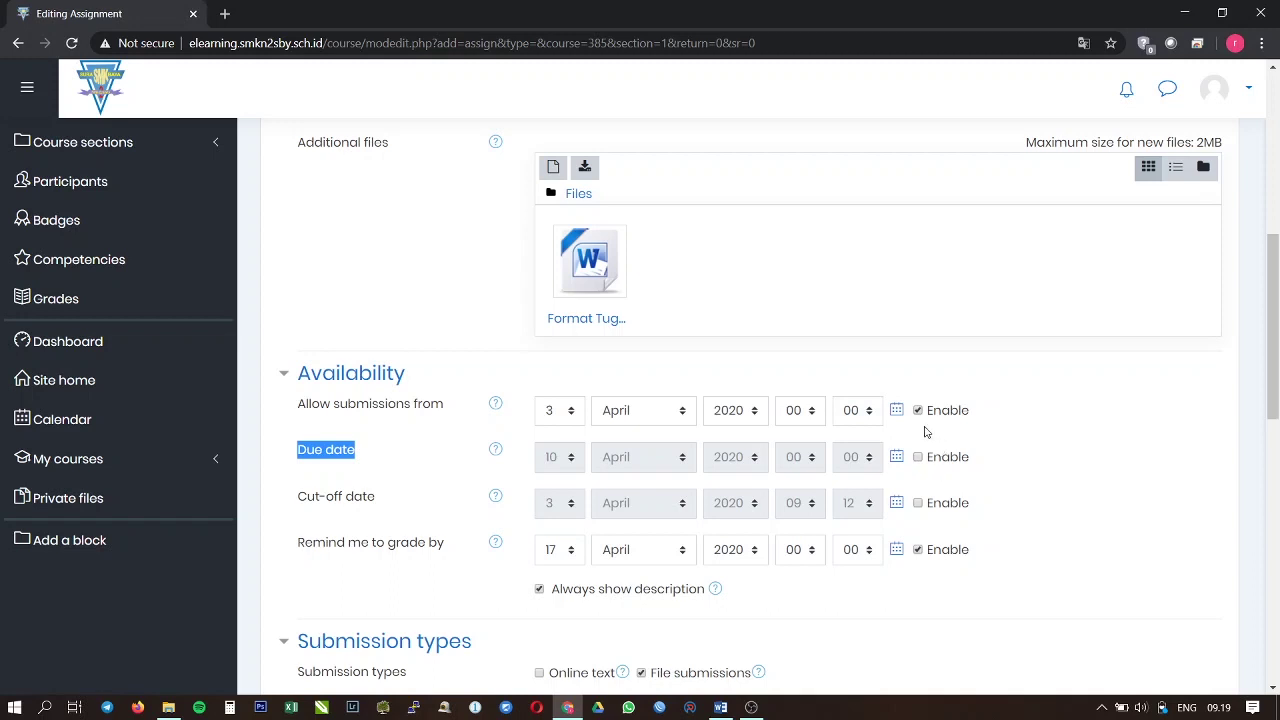
{"action": "left_click", "coordinate": [918, 457]}
{"action": "left_click", "coordinate": [918, 457]}
{"action": "scroll", "coordinate": [413, 450], "scroll_direction": "down", "scroll_amount": 1}
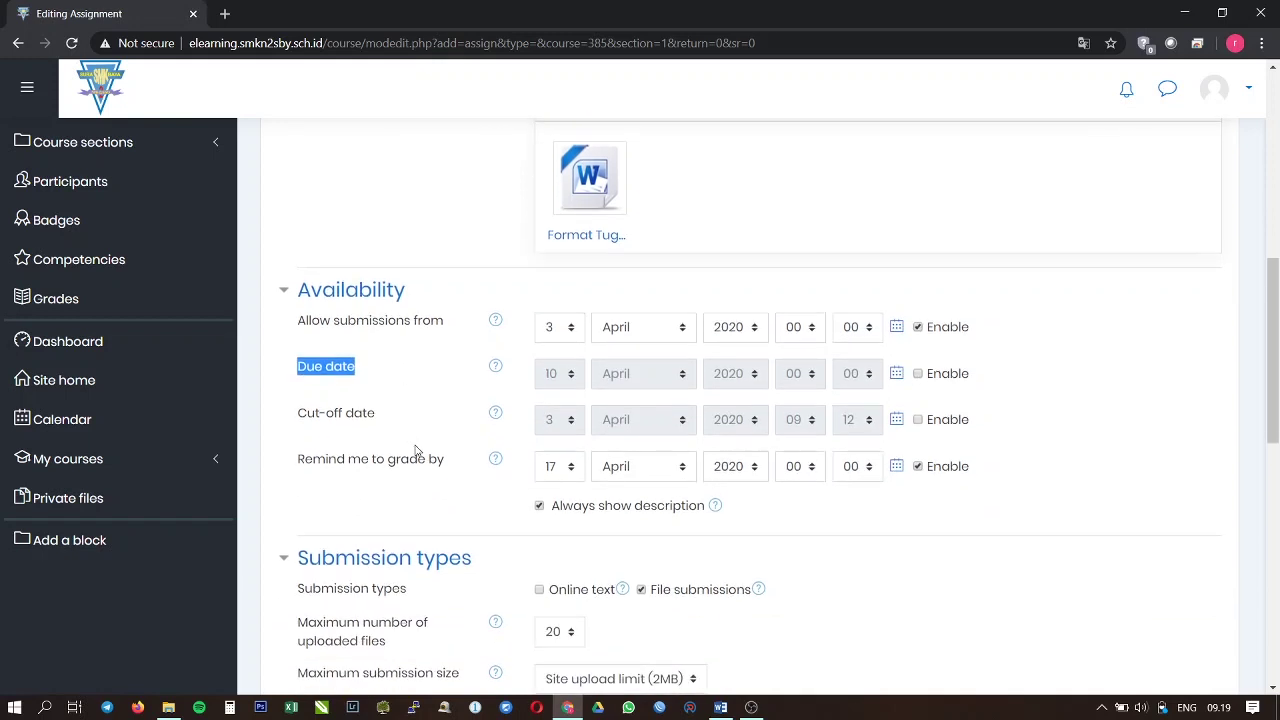
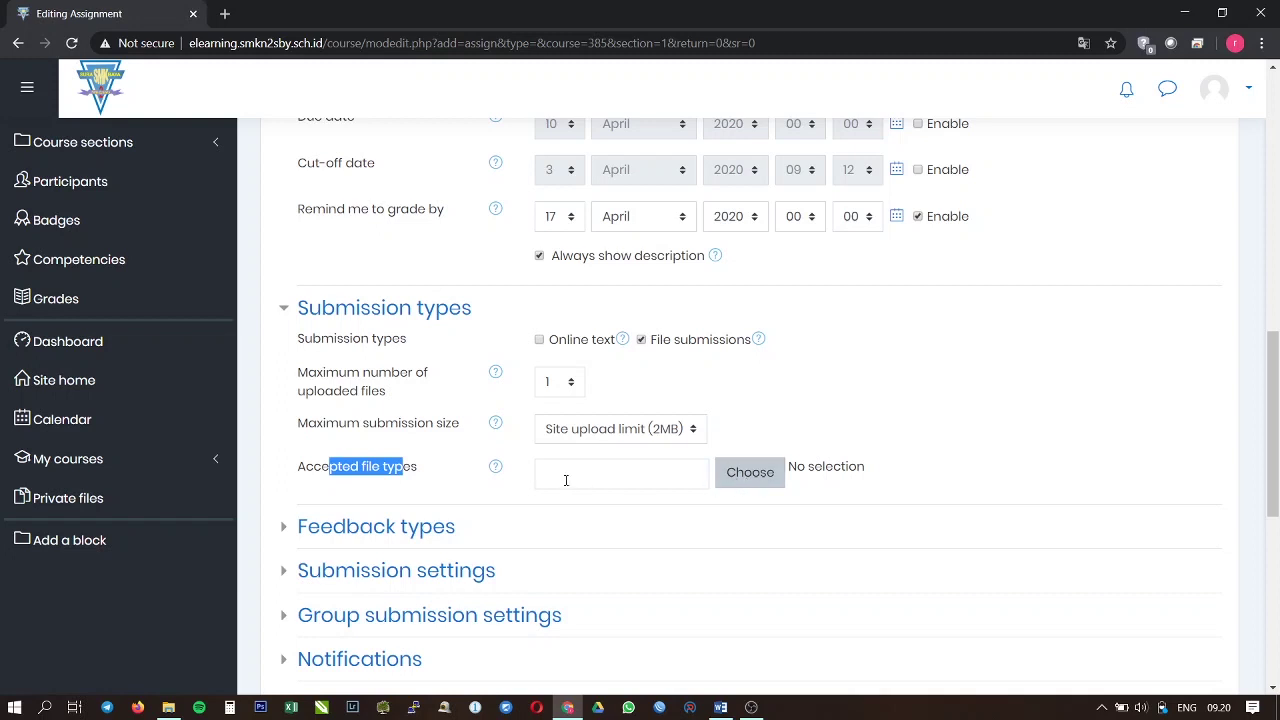
Step: Open the accepted file types picker and try the All, Document, Presentation and Spreadsheet categories
{"action": "left_click", "coordinate": [757, 475]}
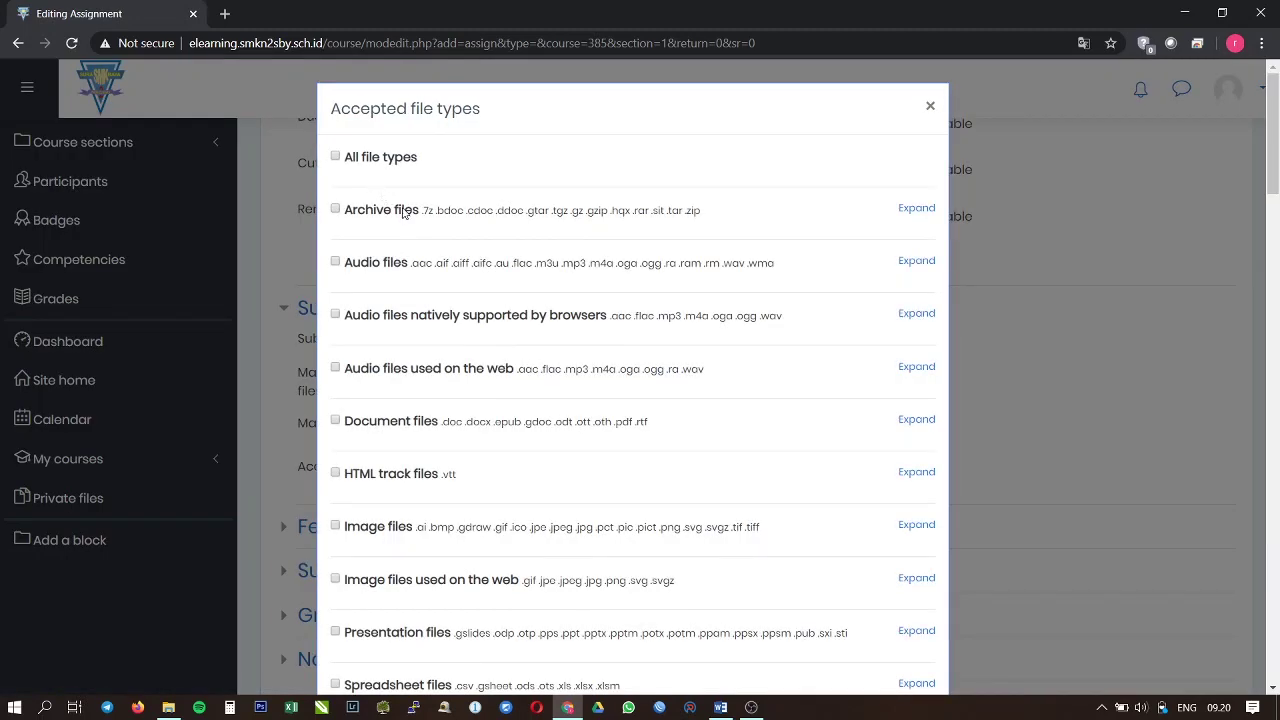
{"action": "left_click", "coordinate": [336, 158]}
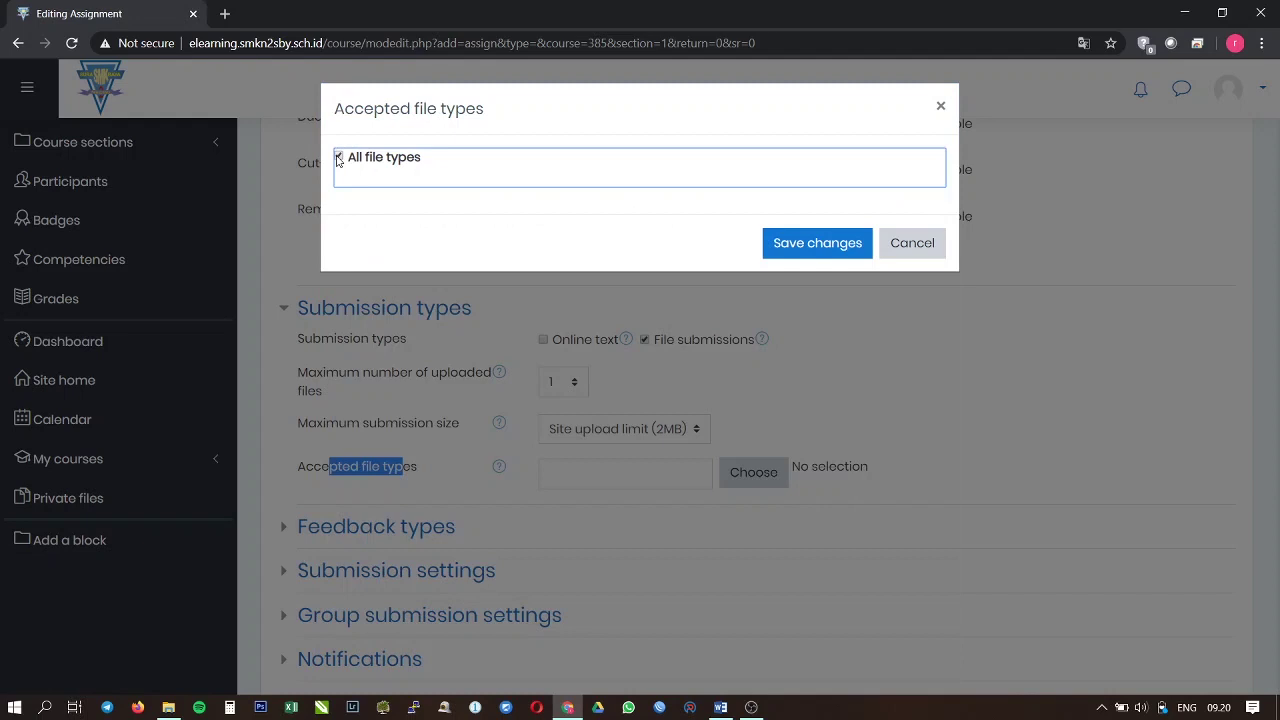
{"action": "left_click", "coordinate": [337, 158]}
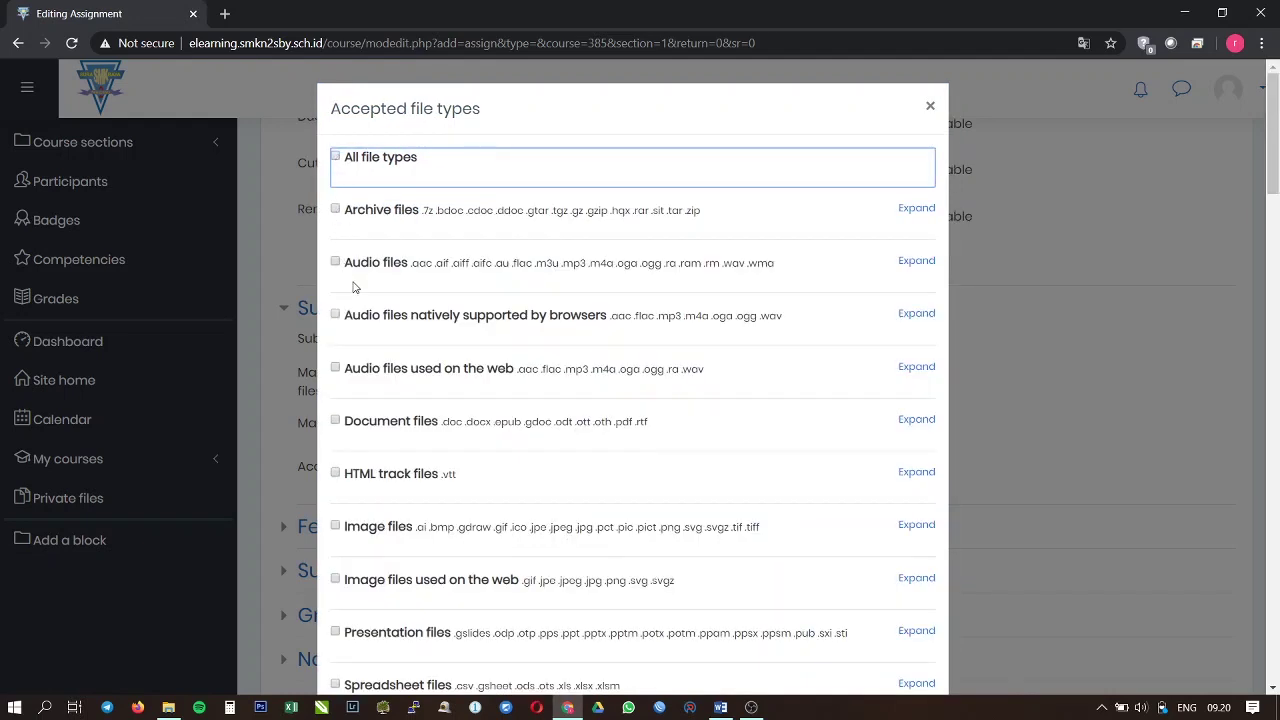
{"action": "scroll", "coordinate": [378, 354], "scroll_direction": "down", "scroll_amount": 1}
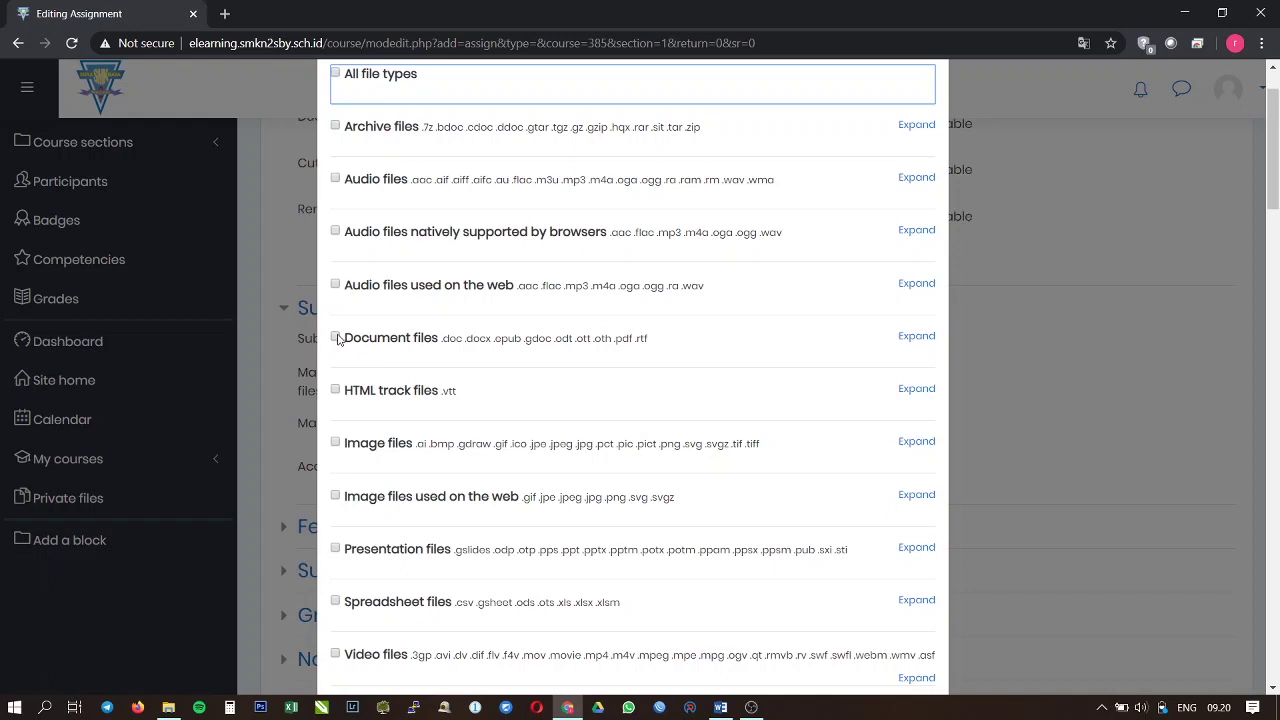
{"action": "double_click", "coordinate": [463, 346]}
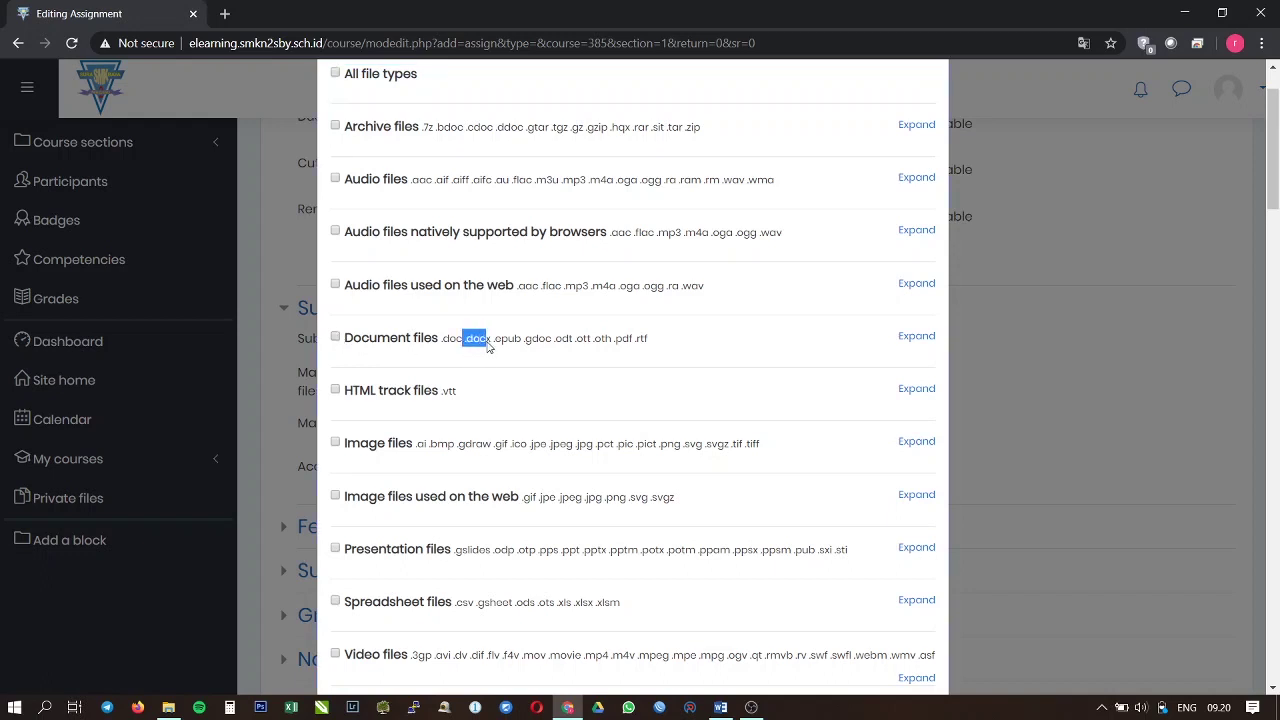
{"action": "left_click", "coordinate": [336, 339]}
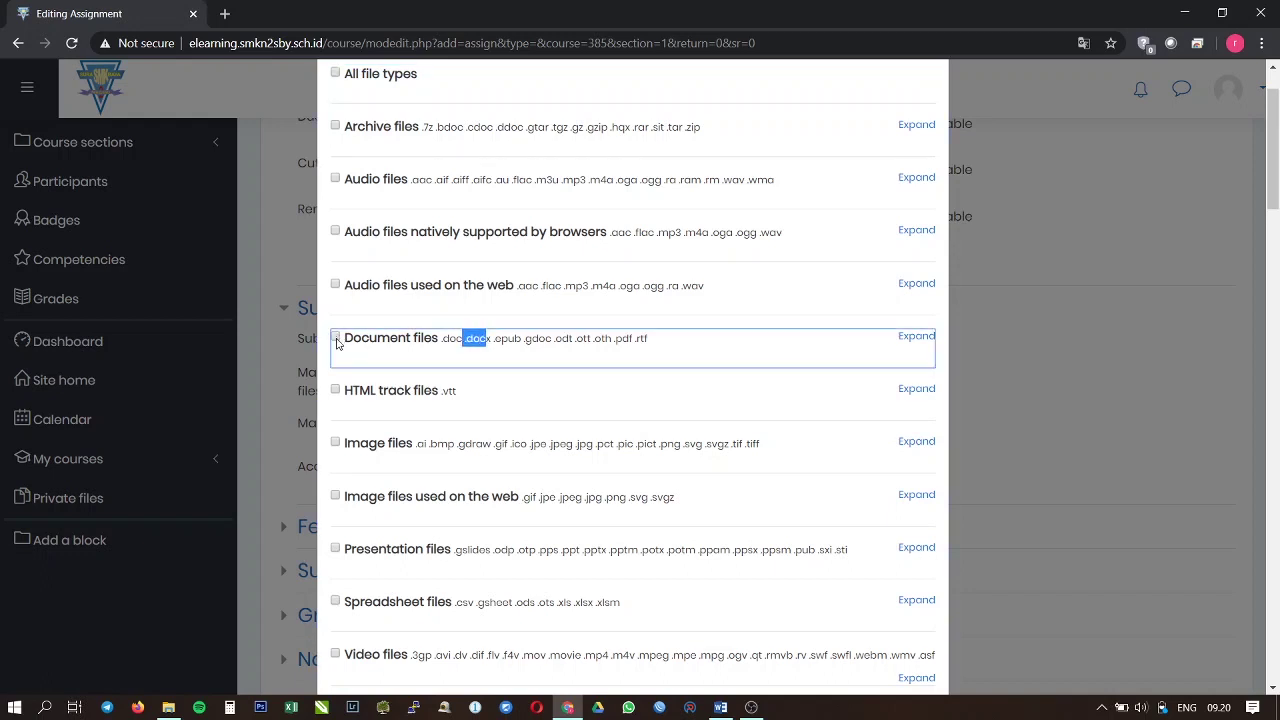
{"action": "scroll", "coordinate": [331, 531], "scroll_direction": "down", "scroll_amount": 1}
{"action": "left_click", "coordinate": [336, 466]}
{"action": "left_click", "coordinate": [335, 519]}
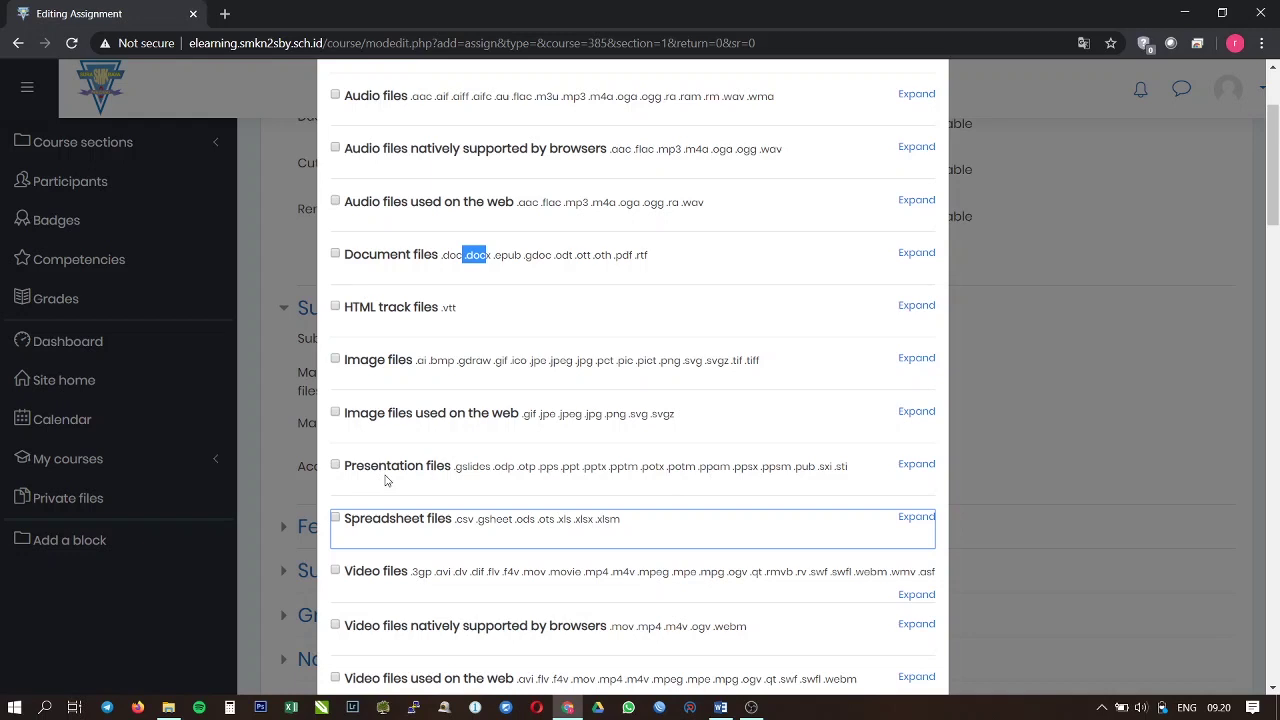
{"action": "scroll", "coordinate": [387, 480], "scroll_direction": "up", "scroll_amount": 1}
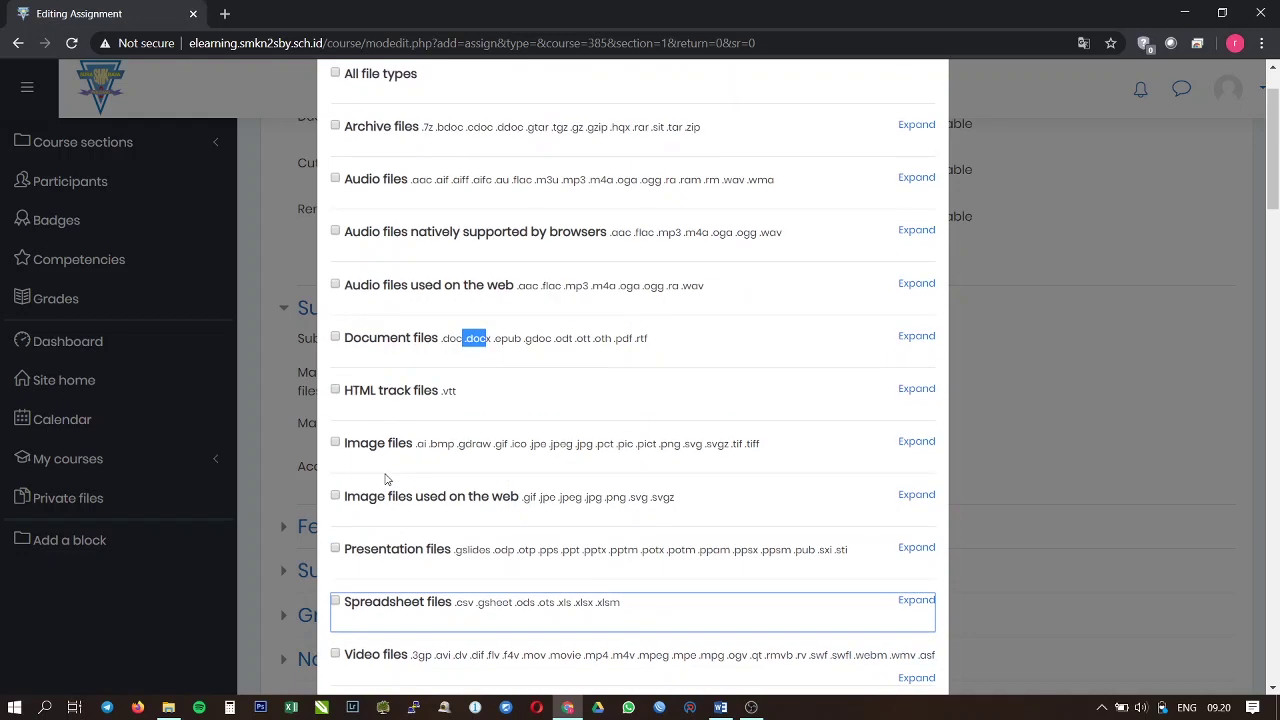
Step: Accept only Document files (.doc, .docx, .pdf) and save the file type selection
{"action": "left_click", "coordinate": [336, 340]}
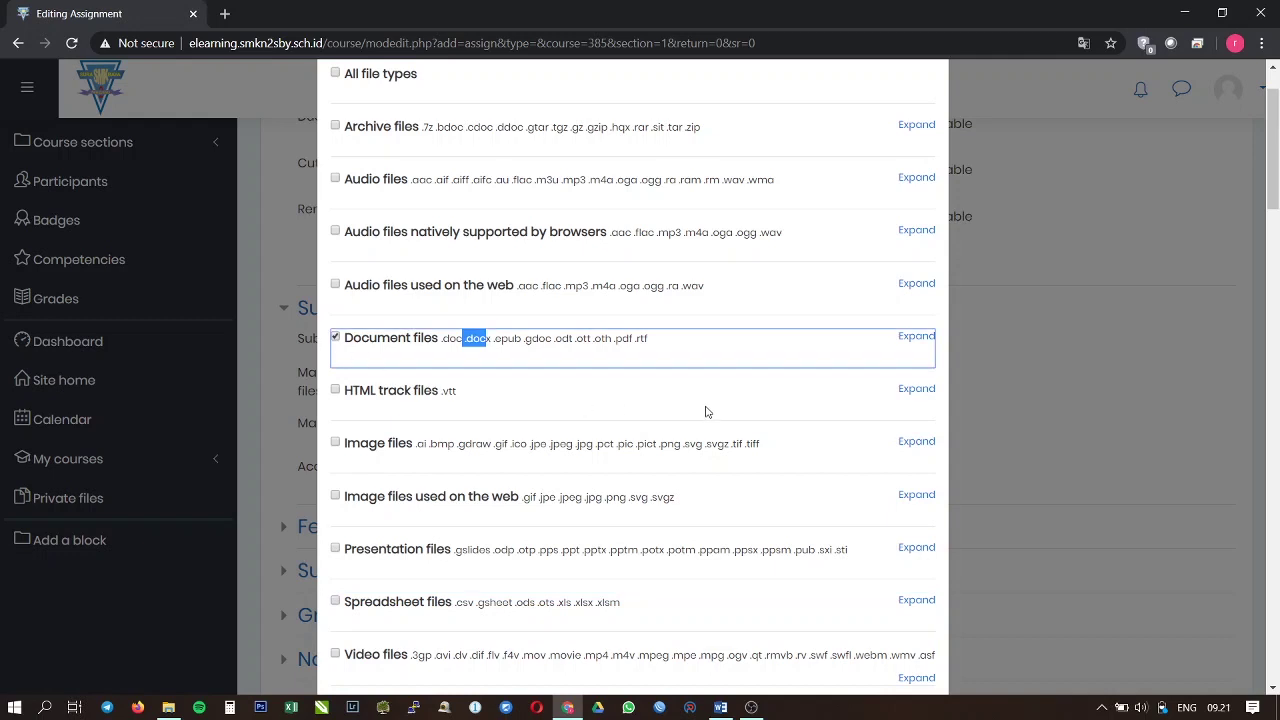
{"action": "left_click", "coordinate": [446, 347]}
{"action": "scroll", "coordinate": [799, 331], "scroll_direction": "up", "scroll_amount": 1}
{"action": "scroll", "coordinate": [777, 357], "scroll_direction": "down", "scroll_amount": 20}
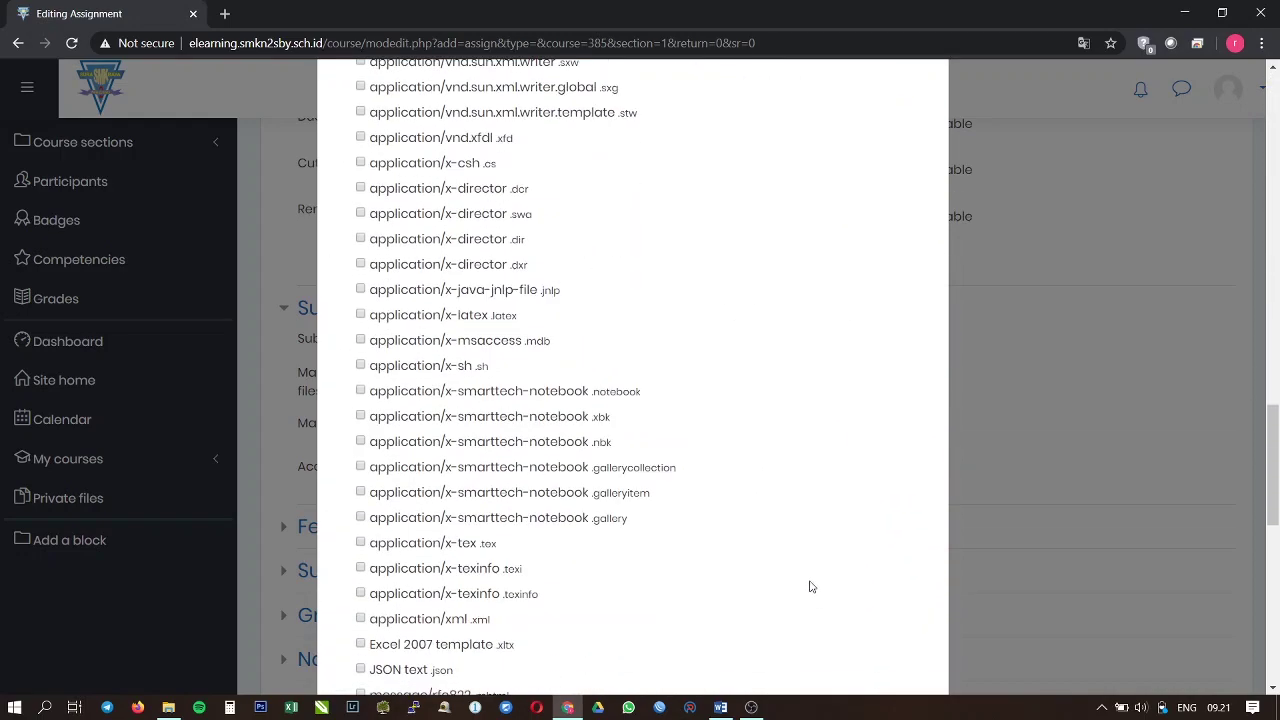
{"action": "scroll", "coordinate": [806, 591], "scroll_direction": "down", "scroll_amount": 10}
{"action": "left_click", "coordinate": [812, 641]}
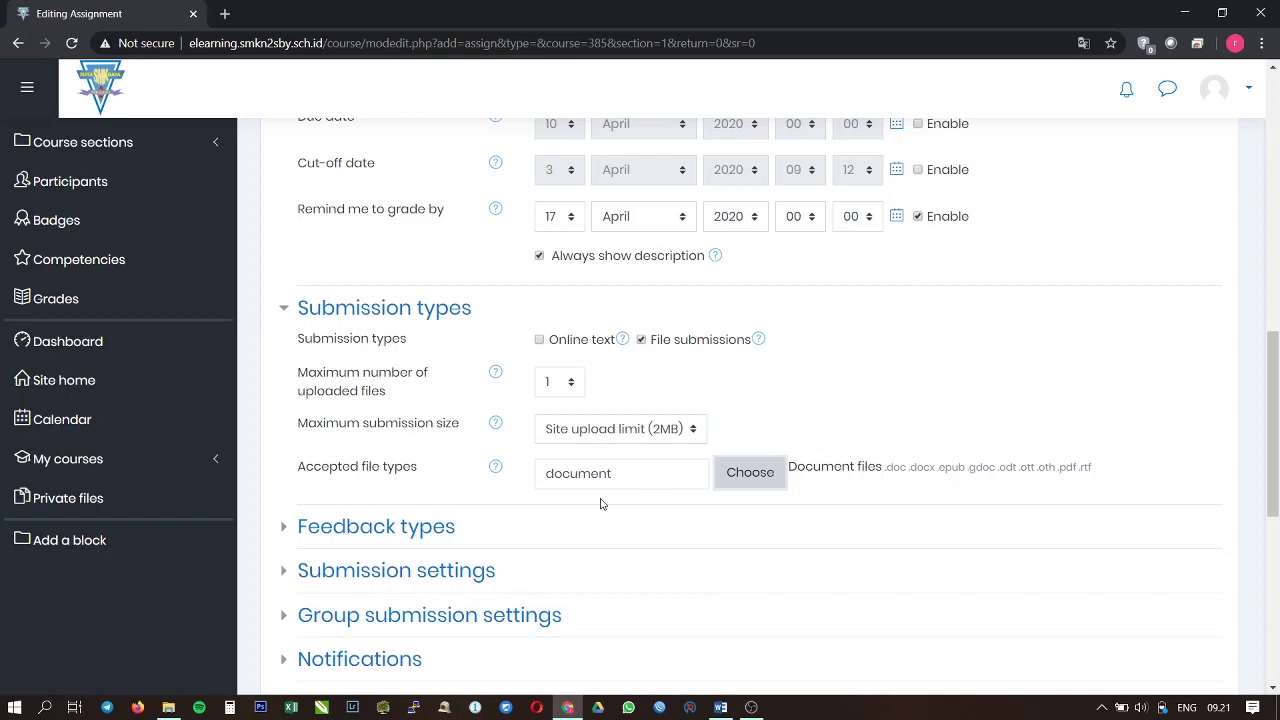
Step: Save the Perilaku Taat assignment with Save and display to view its page
{"action": "scroll", "coordinate": [603, 512], "scroll_direction": "down", "scroll_amount": 4}
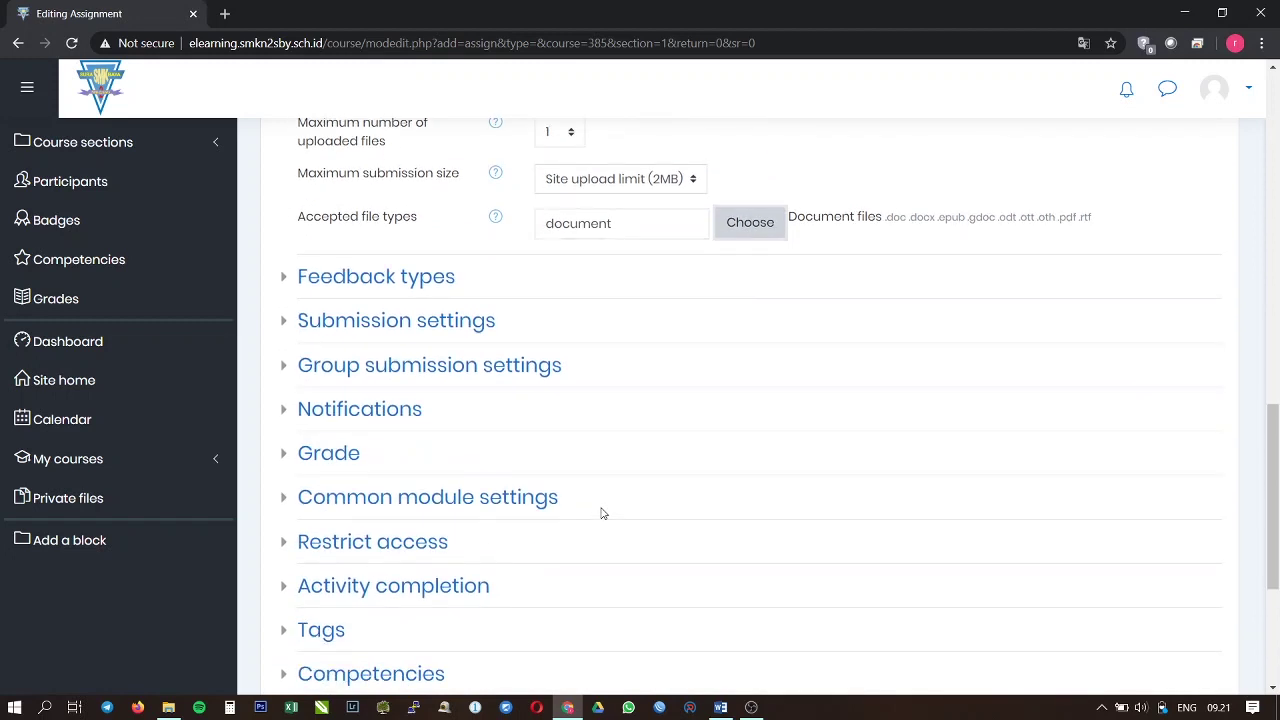
{"action": "scroll", "coordinate": [603, 513], "scroll_direction": "down", "scroll_amount": 1}
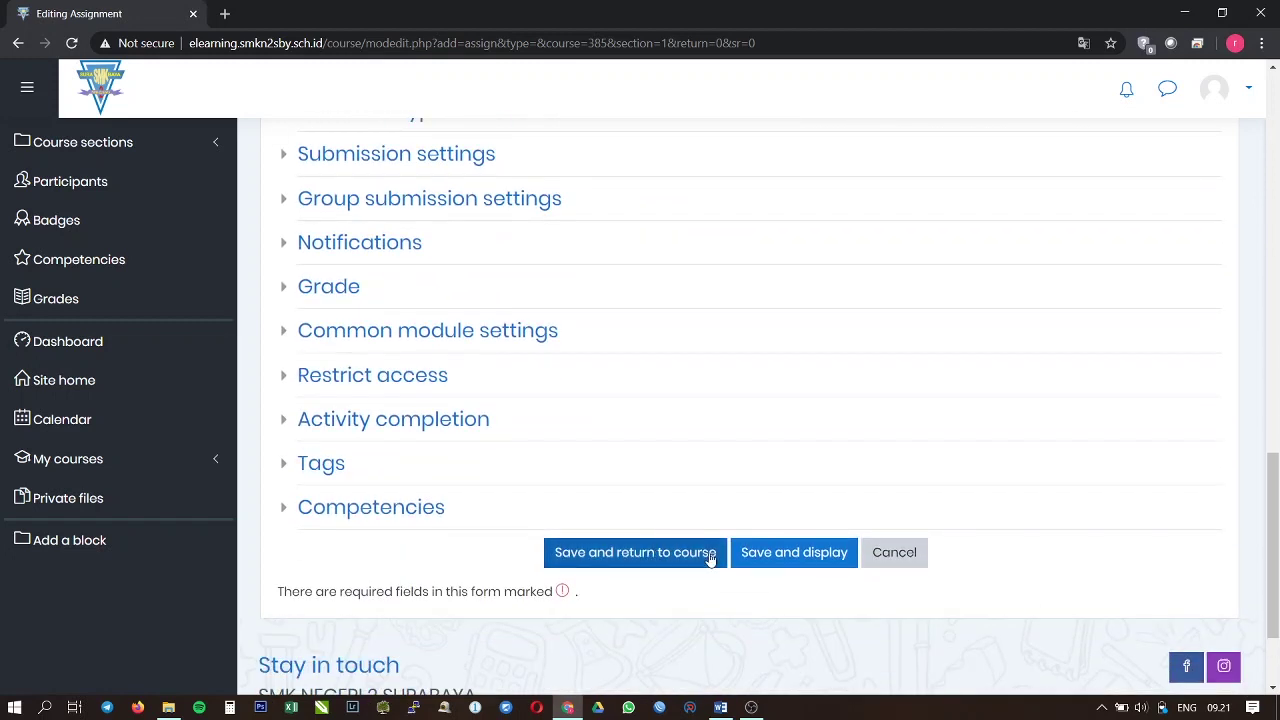
{"action": "scroll", "coordinate": [688, 517], "scroll_direction": "up", "scroll_amount": 5}
{"action": "scroll", "coordinate": [597, 420], "scroll_direction": "down", "scroll_amount": 2}
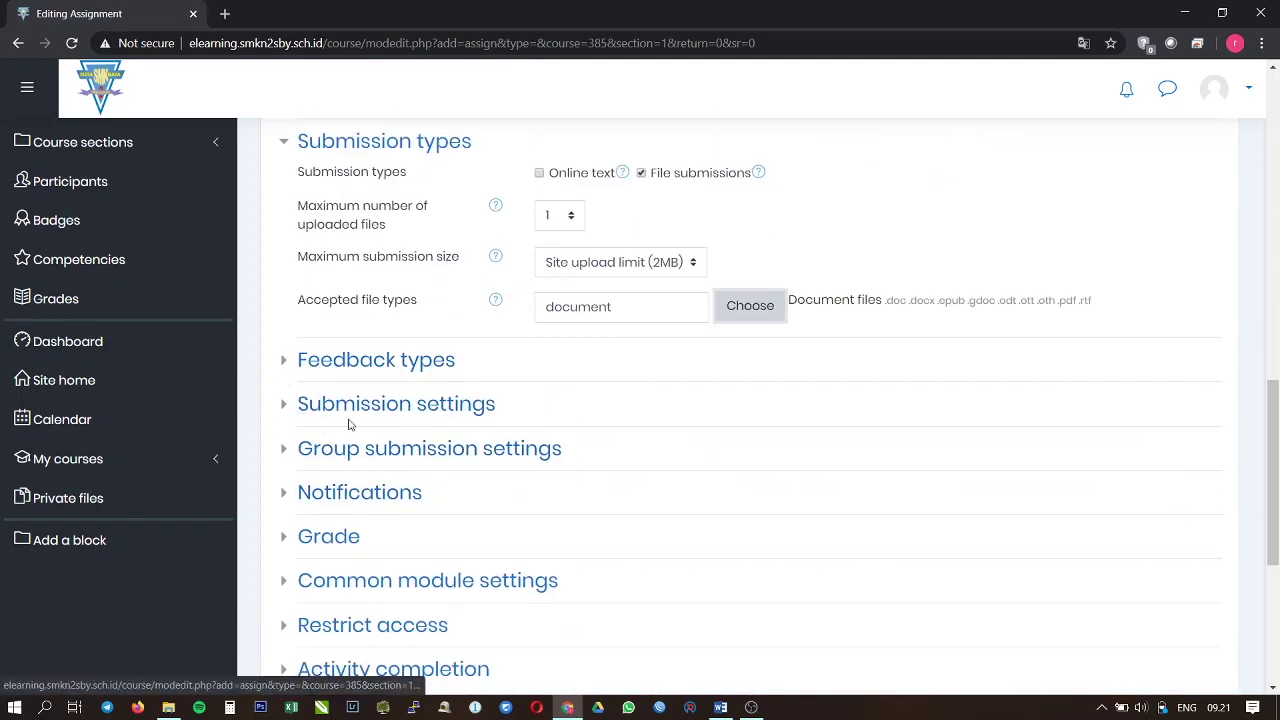
{"action": "scroll", "coordinate": [355, 462], "scroll_direction": "down", "scroll_amount": 1}
{"action": "scroll", "coordinate": [355, 572], "scroll_direction": "down", "scroll_amount": 2}
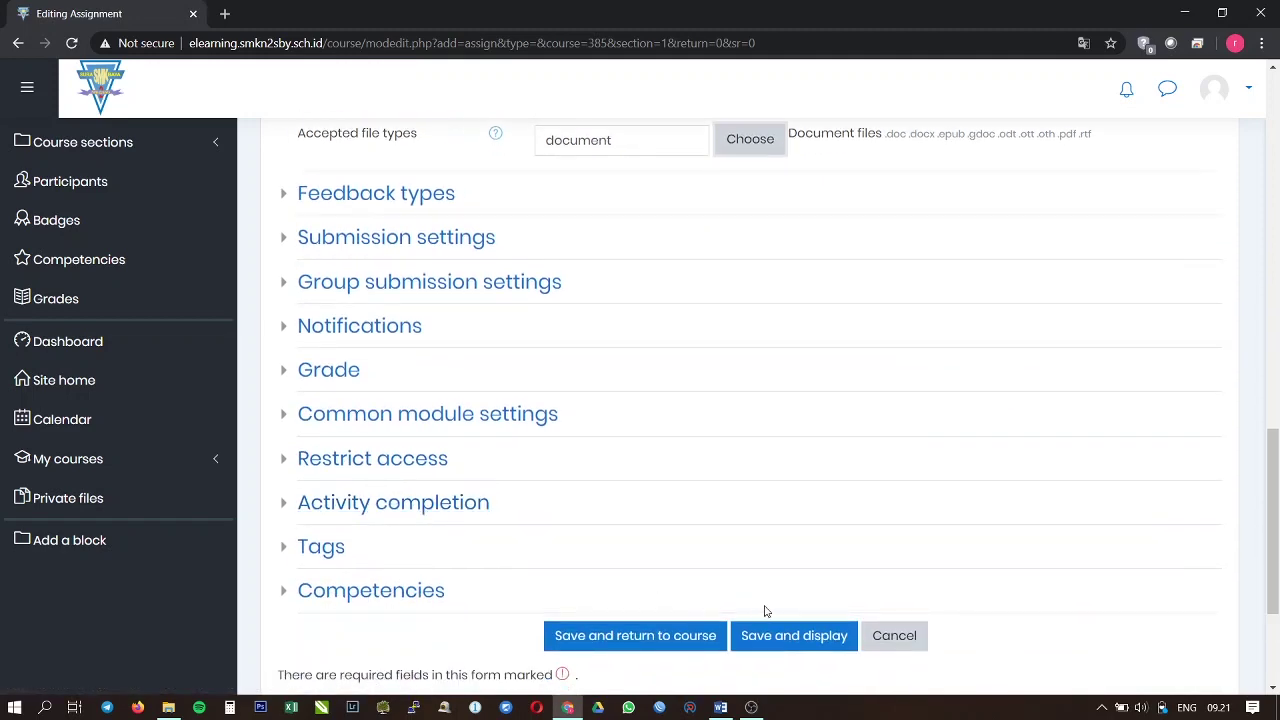
{"action": "left_click", "coordinate": [813, 640]}
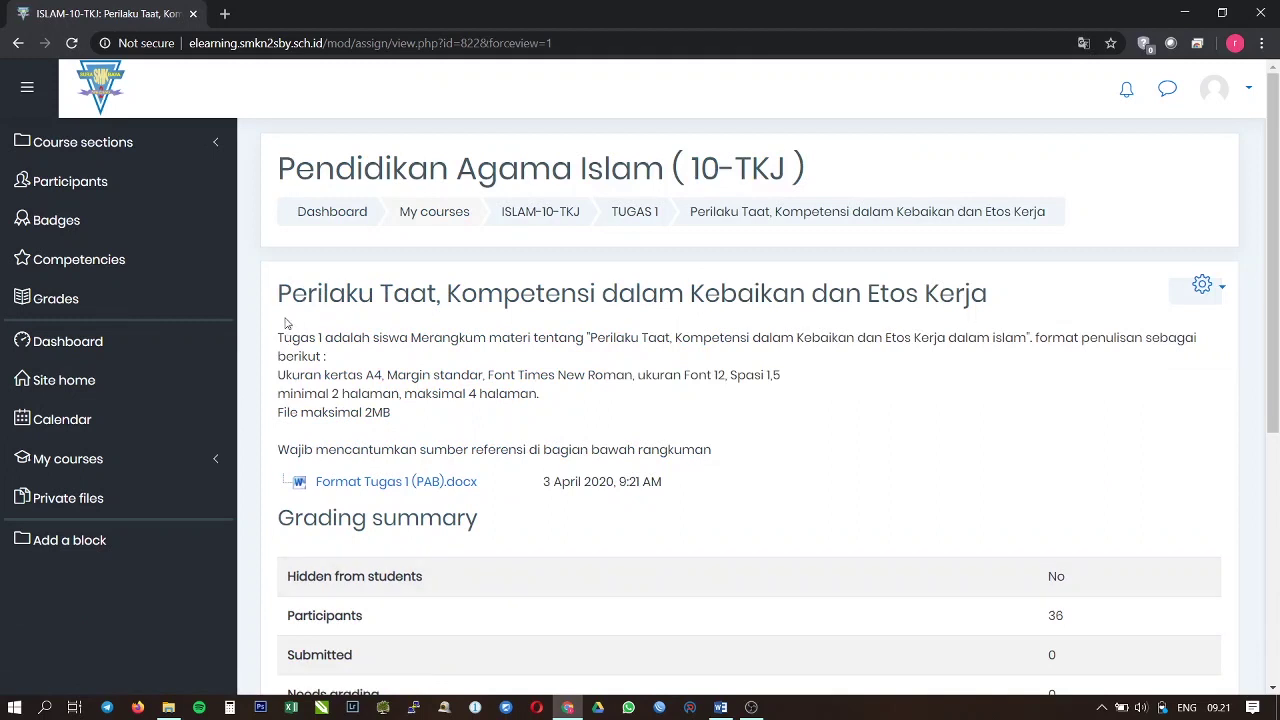
Step: Review the Perilaku Taat title and instructions, then open View all submissions
{"action": "left_click_drag", "start_coordinate": [282, 293], "coordinate": [1013, 297]}
{"action": "left_click_drag", "start_coordinate": [276, 338], "coordinate": [414, 418]}
{"action": "scroll", "coordinate": [516, 441], "scroll_direction": "down", "scroll_amount": 1}
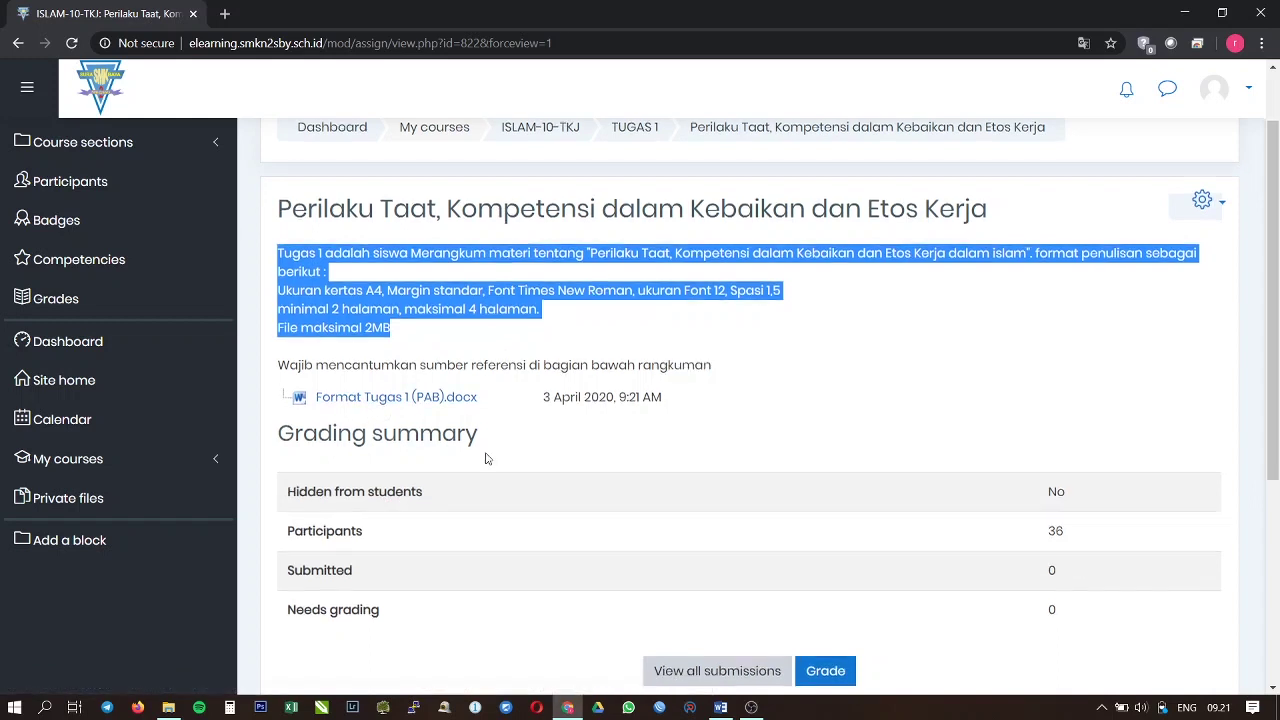
{"action": "scroll", "coordinate": [490, 459], "scroll_direction": "down", "scroll_amount": 2}
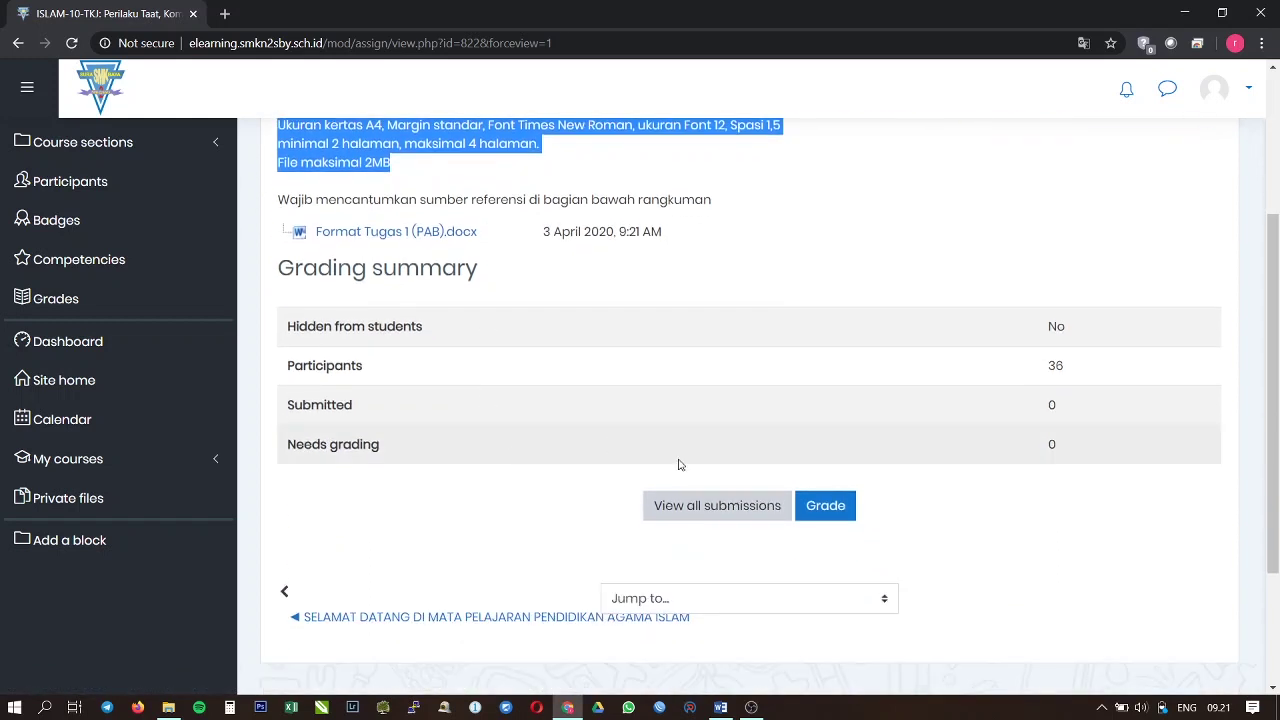
{"action": "left_click", "coordinate": [728, 517]}
{"action": "scroll", "coordinate": [594, 500], "scroll_direction": "down", "scroll_amount": 1}
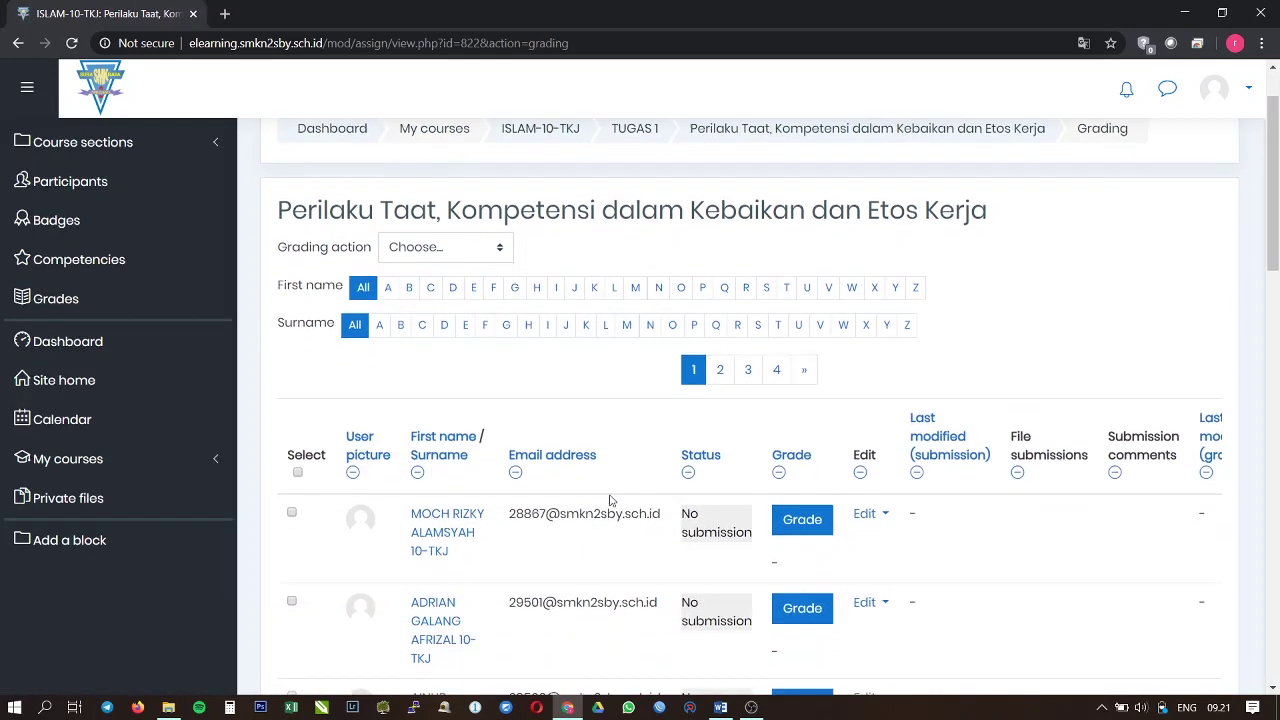
{"action": "scroll", "coordinate": [685, 480], "scroll_direction": "down", "scroll_amount": 2}
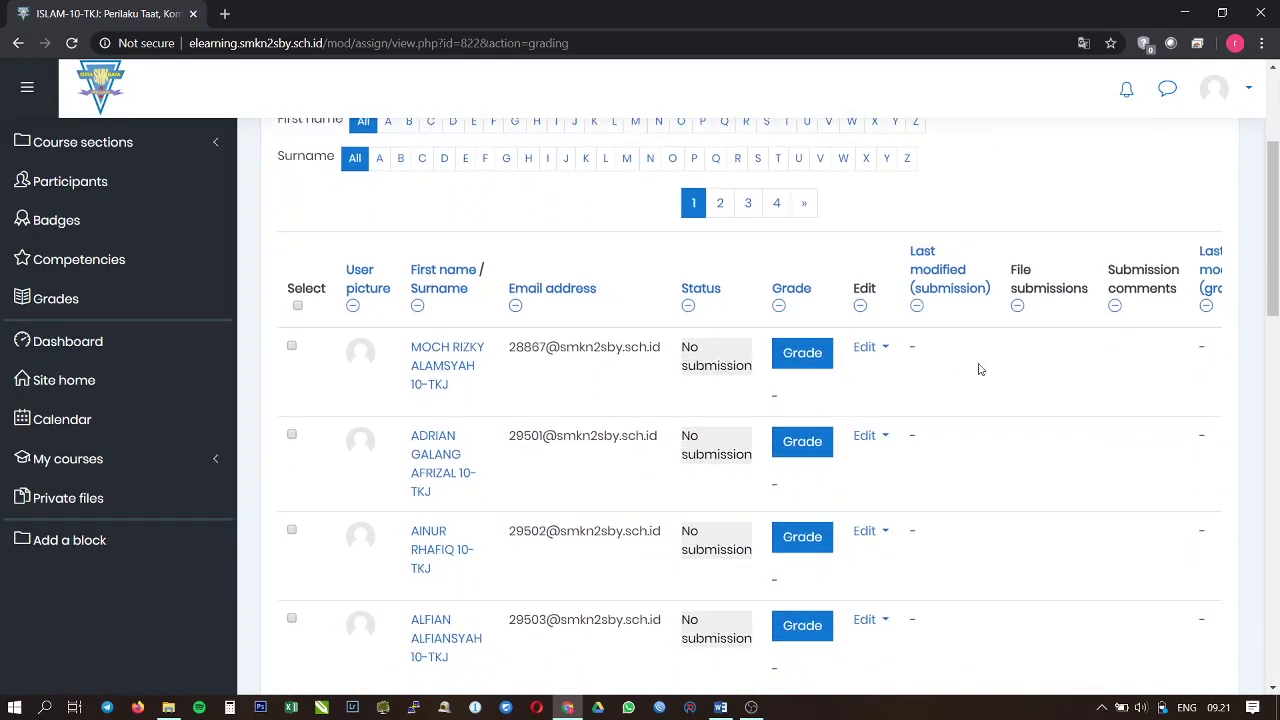
{"action": "left_click", "coordinate": [800, 356]}
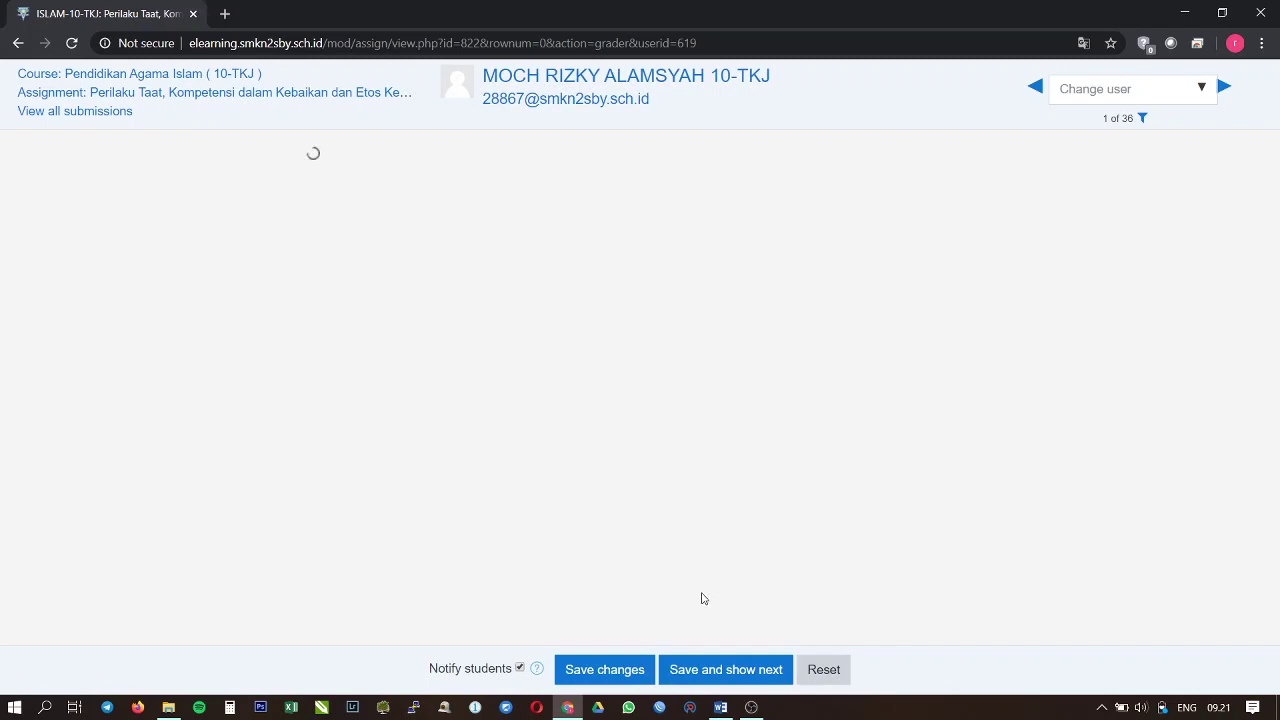
{"action": "left_click", "coordinate": [350, 326]}
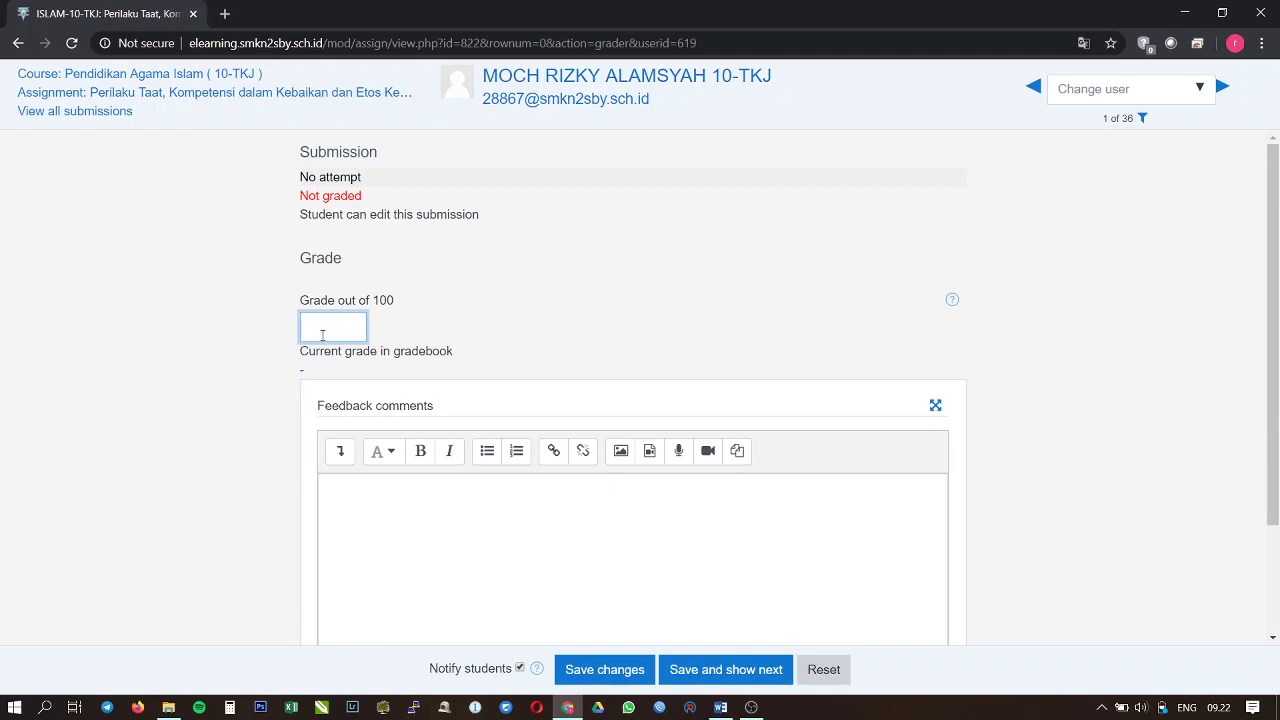
{"action": "left_click", "coordinate": [409, 563]}
{"action": "scroll", "coordinate": [411, 570], "scroll_direction": "down", "scroll_amount": 2}
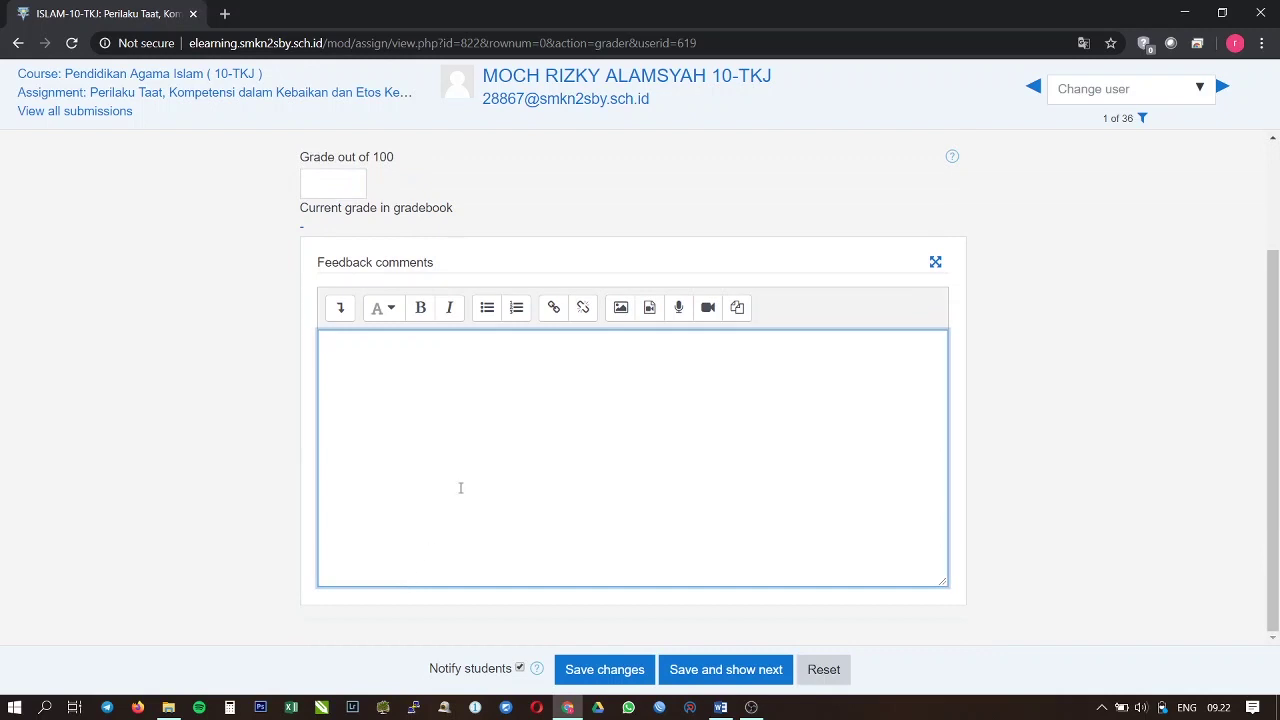
{"action": "type", "text": "materi belum"}
{"action": "key", "text": "BackSpace"}
{"action": "key", "text": "BackSpace"}
{"action": "key", "text": "BackSpace"}
{"action": "type", "text": "lem"}
{"action": "key", "text": "BackSpace"}
{"action": "key", "text": "BackSpace"}
{"action": "type", "text": "um lengkap"}
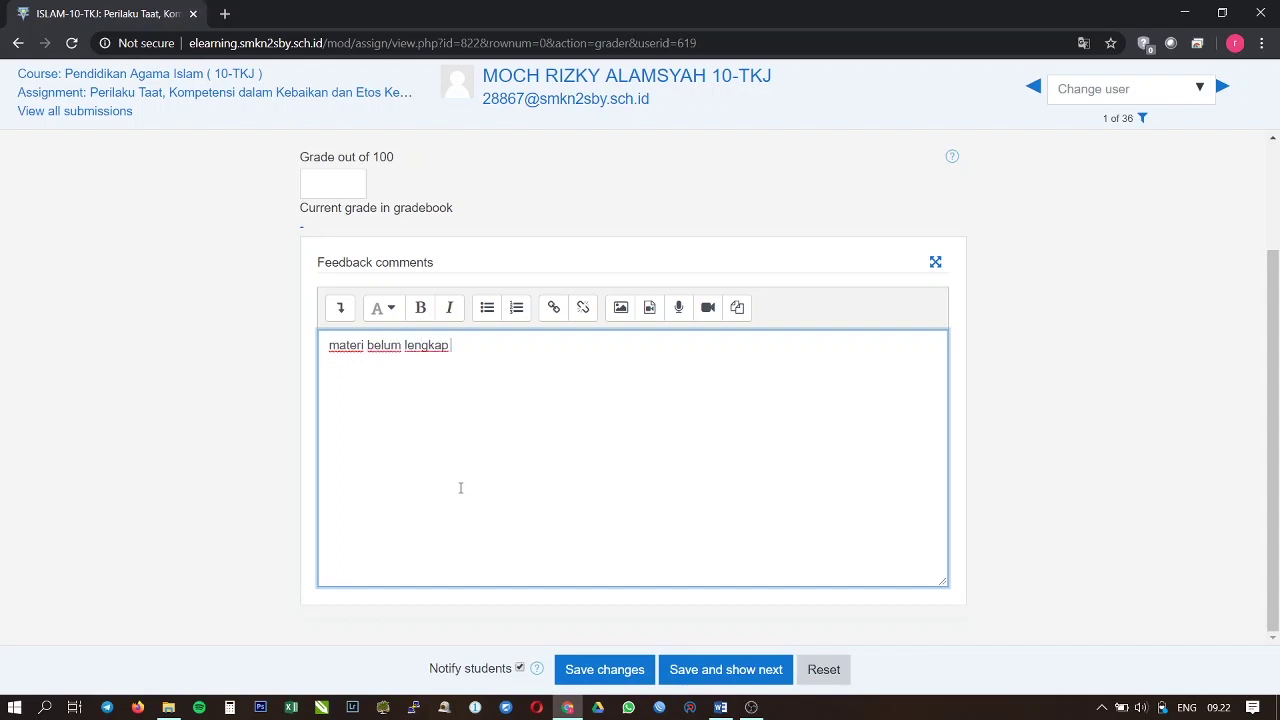
{"action": "key", "text": "ctrl+shift+Left"}
{"action": "key", "text": "ctrl+shift+Left"}
{"action": "key", "text": "ctrl+shift+Left"}
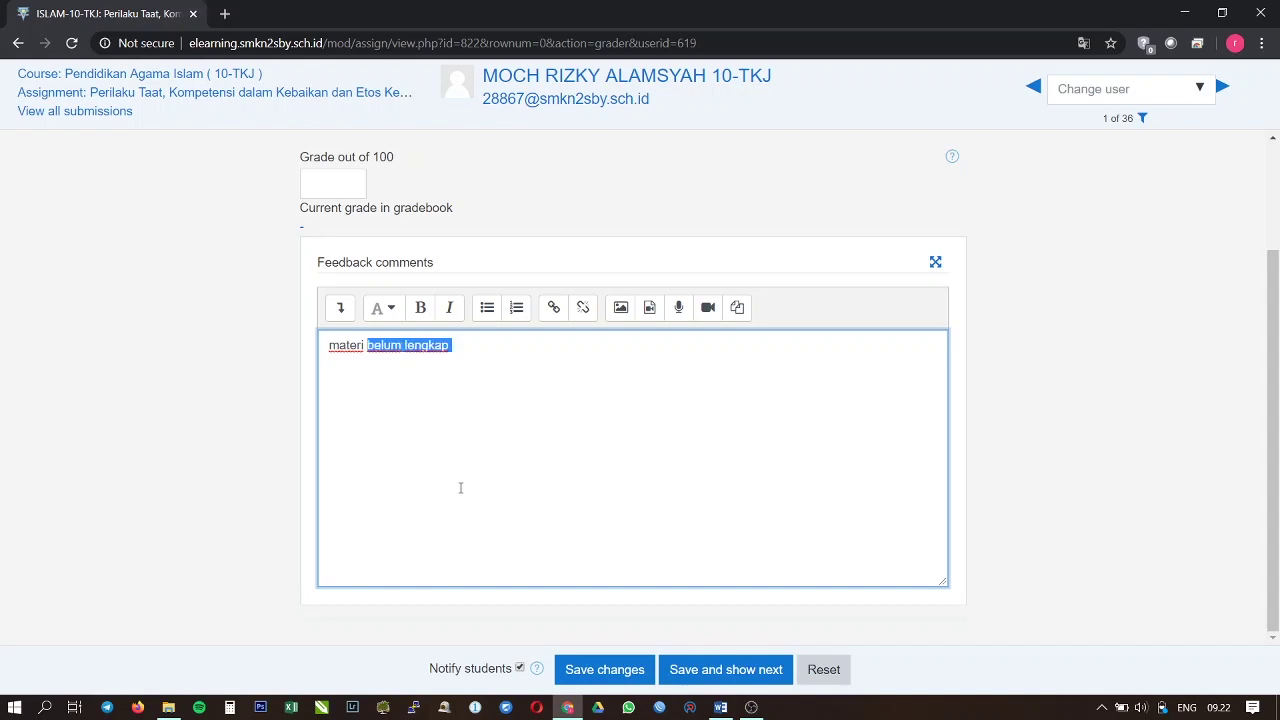
{"action": "type", "text": "halaman rangkuman mas"}
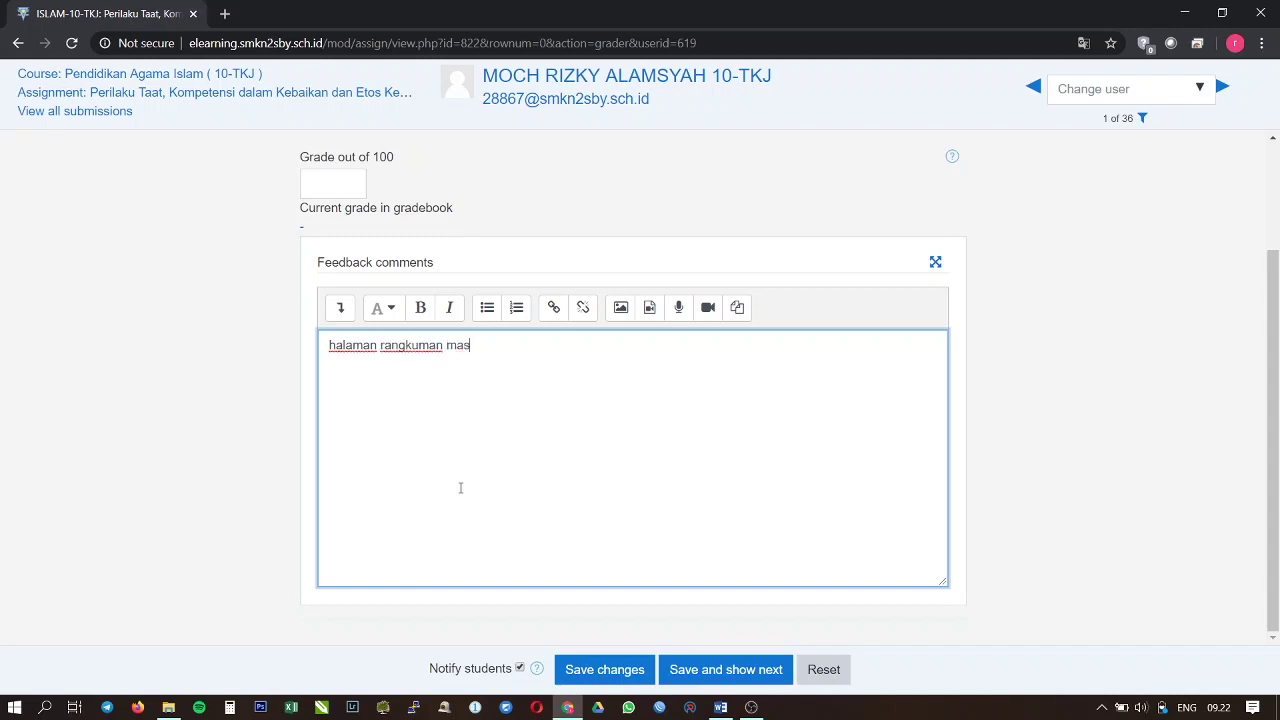
{"action": "type", "text": "ih kutang"}
{"action": "type", "text": "ng"}
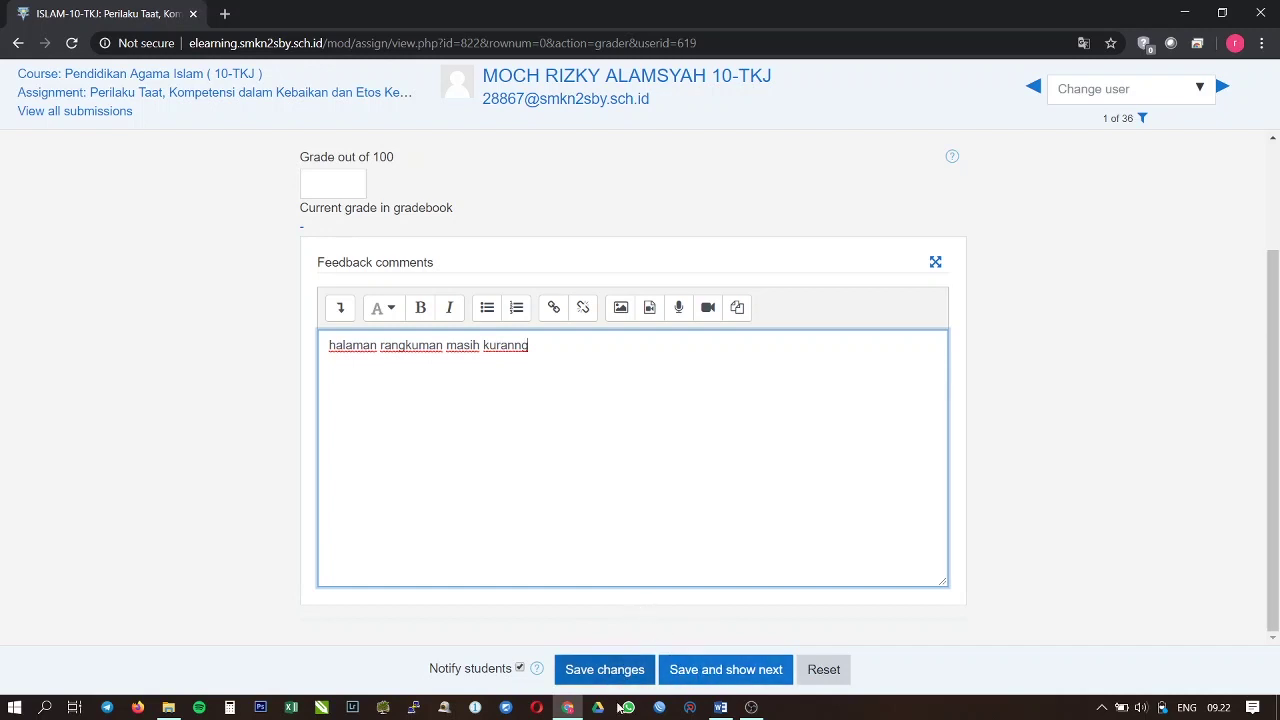
{"action": "scroll", "coordinate": [600, 583], "scroll_direction": "up", "scroll_amount": 2}
{"action": "scroll", "coordinate": [834, 589], "scroll_direction": "down", "scroll_amount": 2}
{"action": "scroll", "coordinate": [828, 618], "scroll_direction": "up", "scroll_amount": 2}
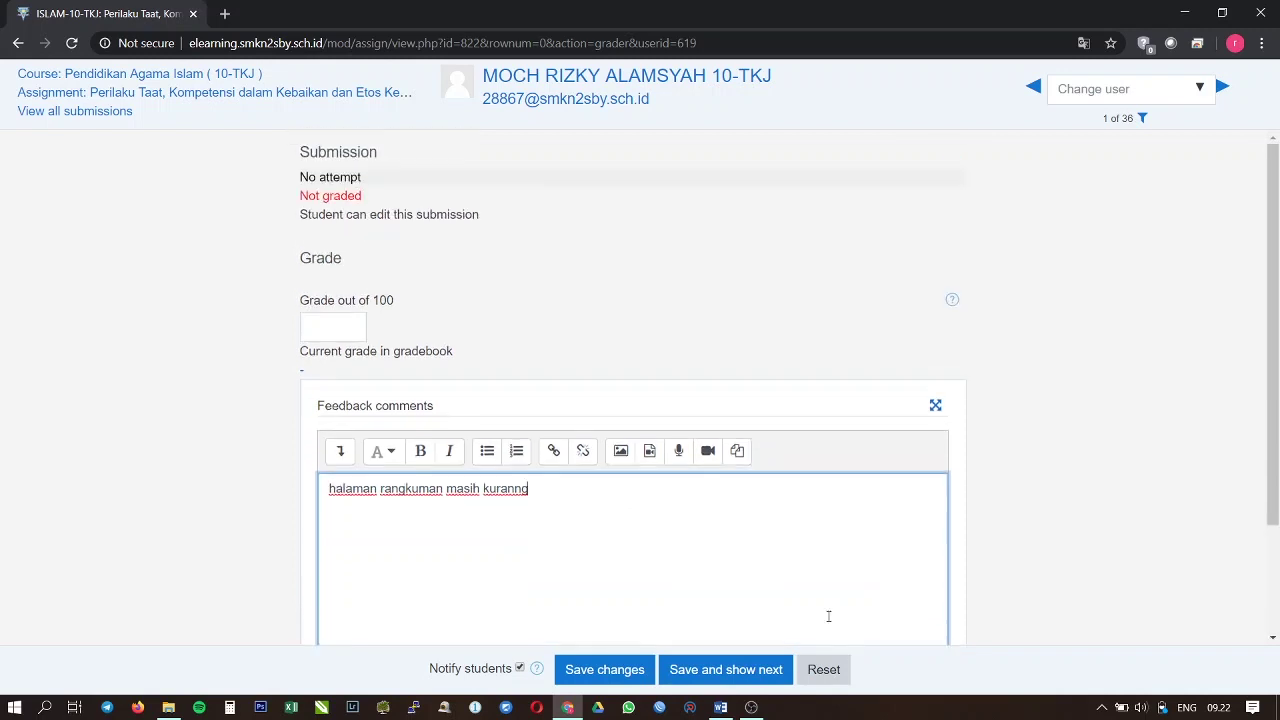
{"action": "left_click", "coordinate": [840, 677]}
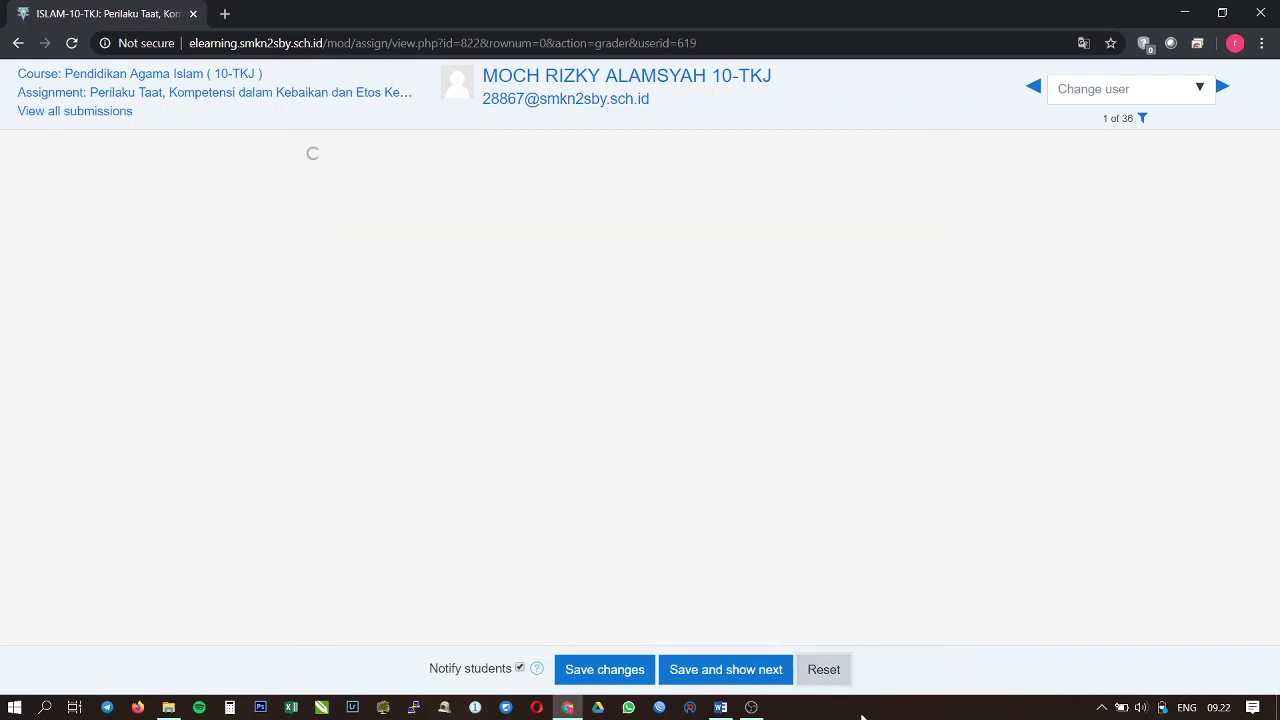
{"action": "left_click", "coordinate": [20, 43]}
Step: Leave the grading page without saving and return to the Perilaku Taat assignment overview
{"action": "left_click", "coordinate": [720, 134]}
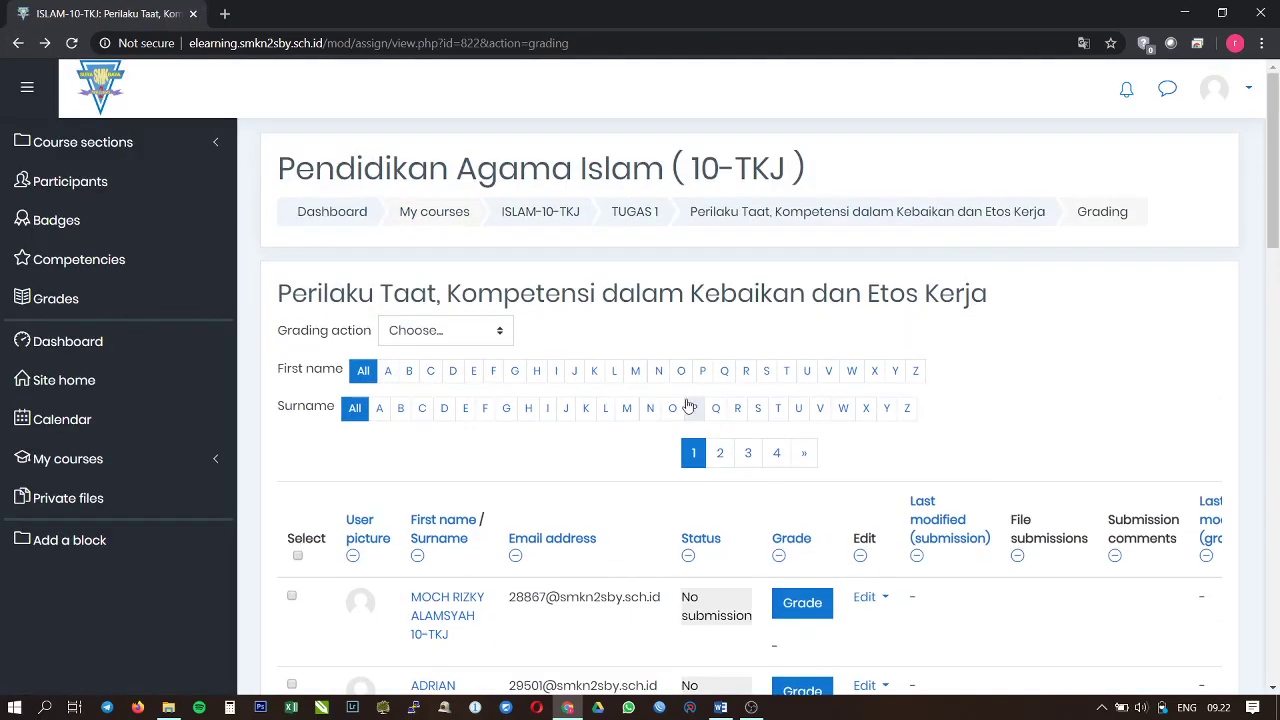
{"action": "scroll", "coordinate": [326, 277], "scroll_direction": "down", "scroll_amount": 8}
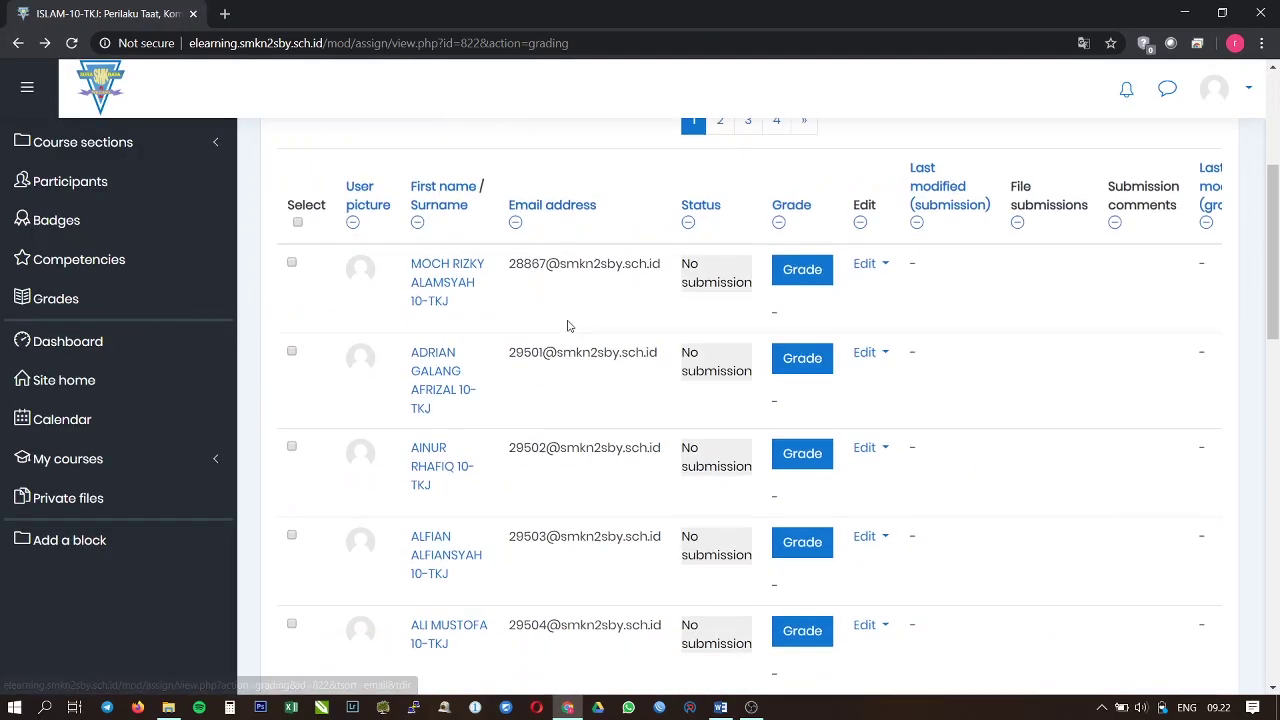
{"action": "scroll", "coordinate": [547, 348], "scroll_direction": "down", "scroll_amount": 8}
{"action": "scroll", "coordinate": [90, 259], "scroll_direction": "up", "scroll_amount": 1}
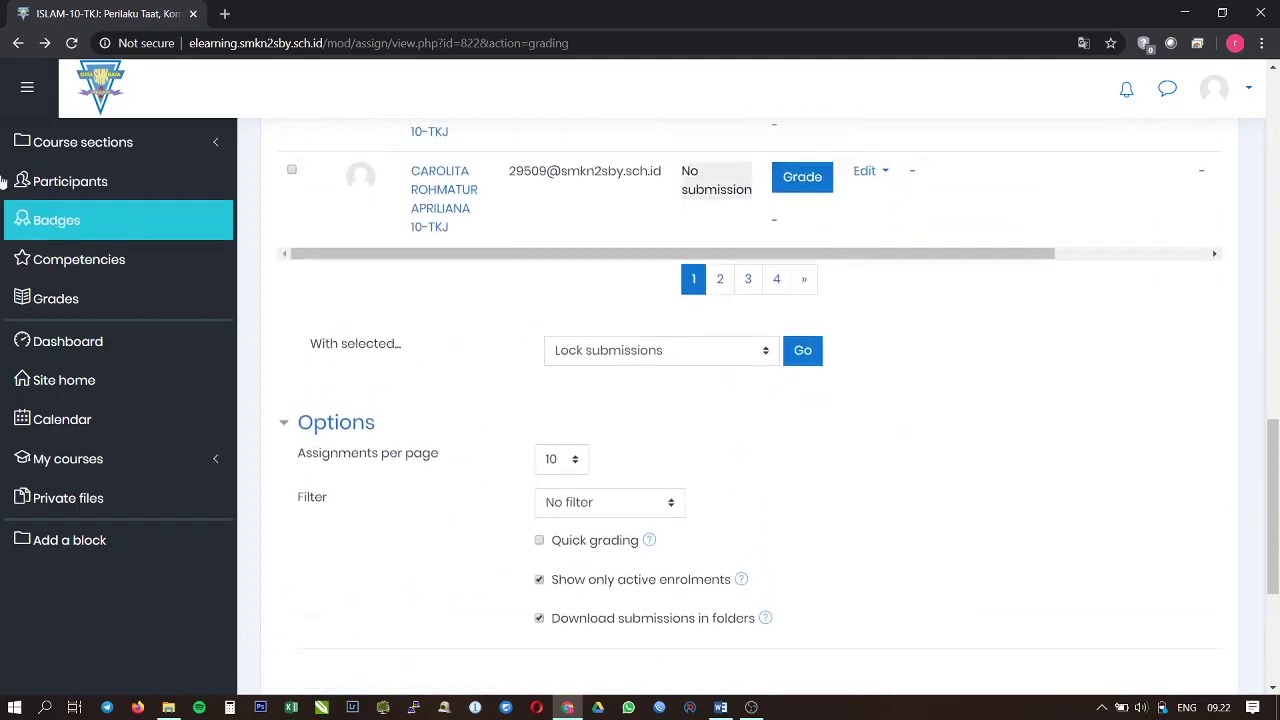
{"action": "left_click", "coordinate": [18, 43]}
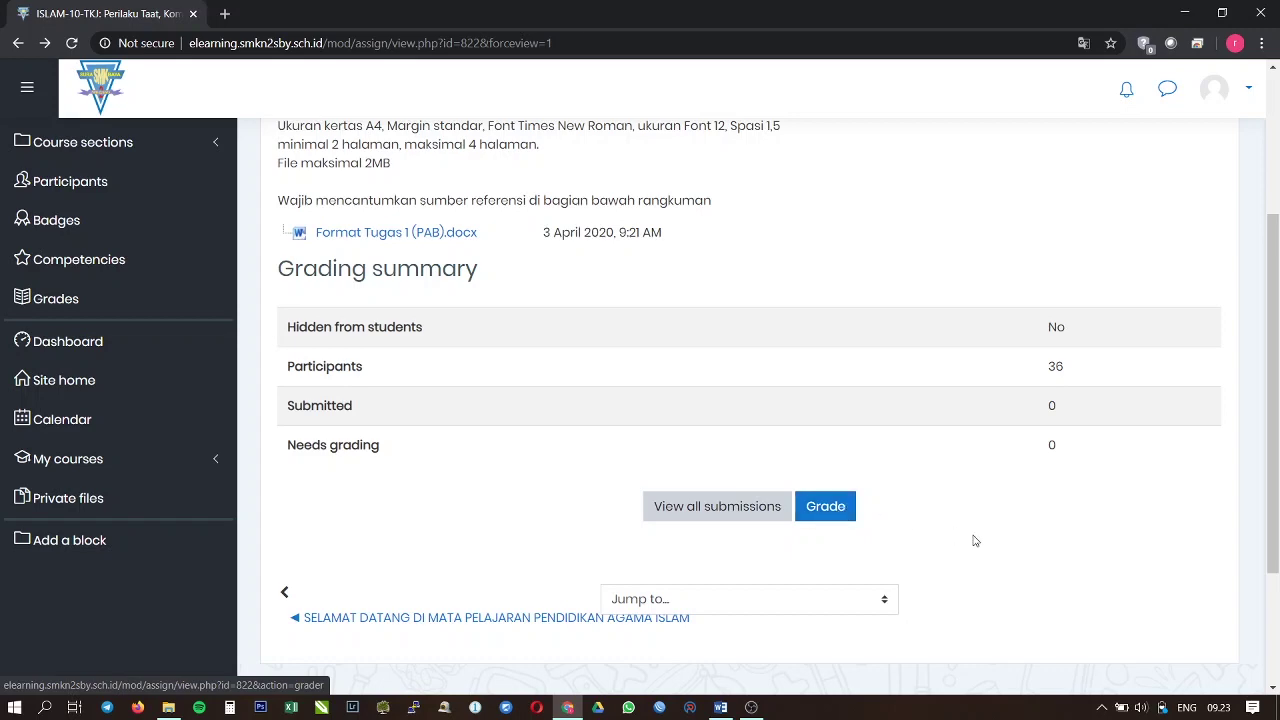
Step: Go to the Dashboard from the left sidebar
{"action": "scroll", "coordinate": [971, 537], "scroll_direction": "down", "scroll_amount": 2}
{"action": "scroll", "coordinate": [930, 515], "scroll_direction": "up", "scroll_amount": 4}
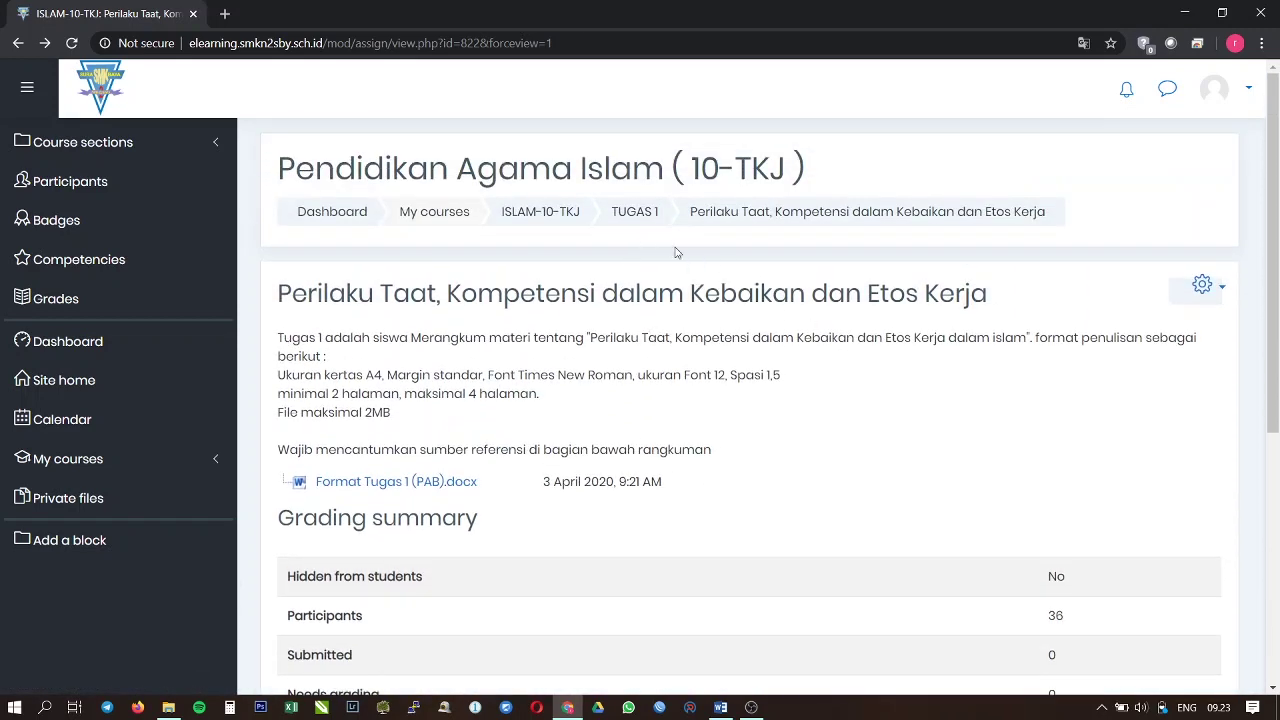
{"action": "scroll", "coordinate": [753, 375], "scroll_direction": "down", "scroll_amount": 2}
{"action": "scroll", "coordinate": [753, 375], "scroll_direction": "up", "scroll_amount": 2}
{"action": "scroll", "coordinate": [530, 375], "scroll_direction": "down", "scroll_amount": 1}
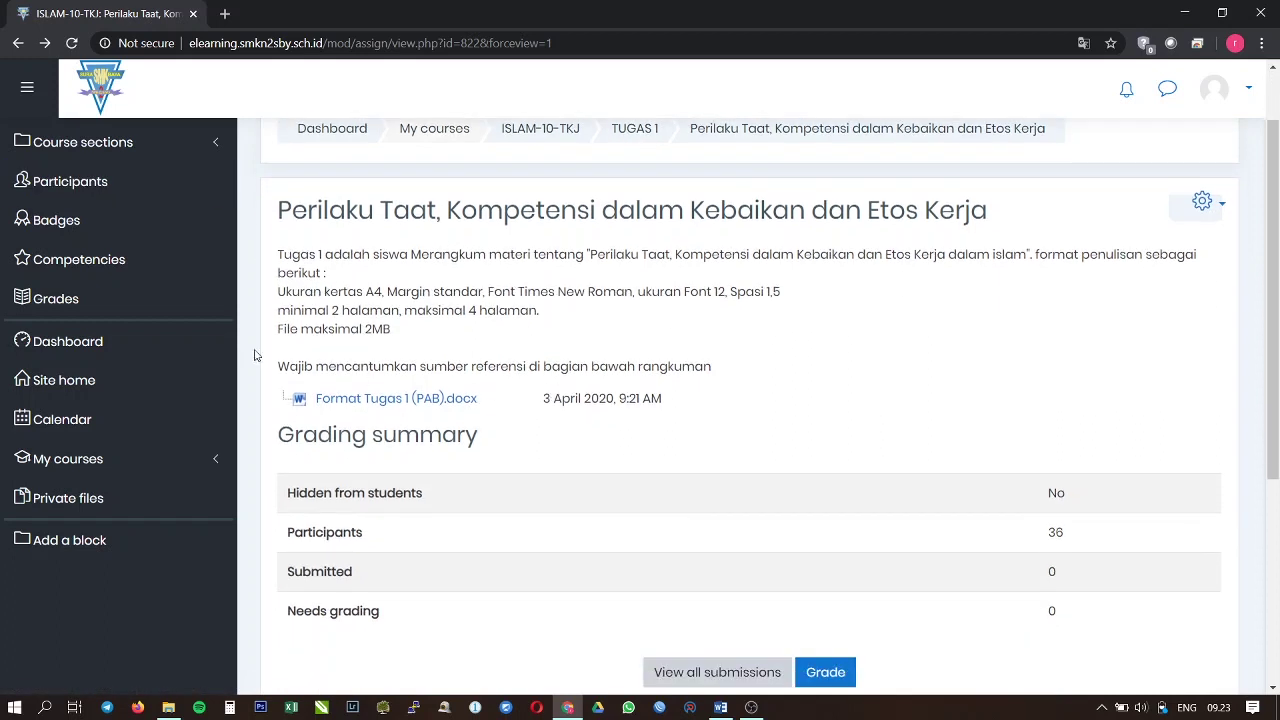
{"action": "left_click", "coordinate": [135, 354]}
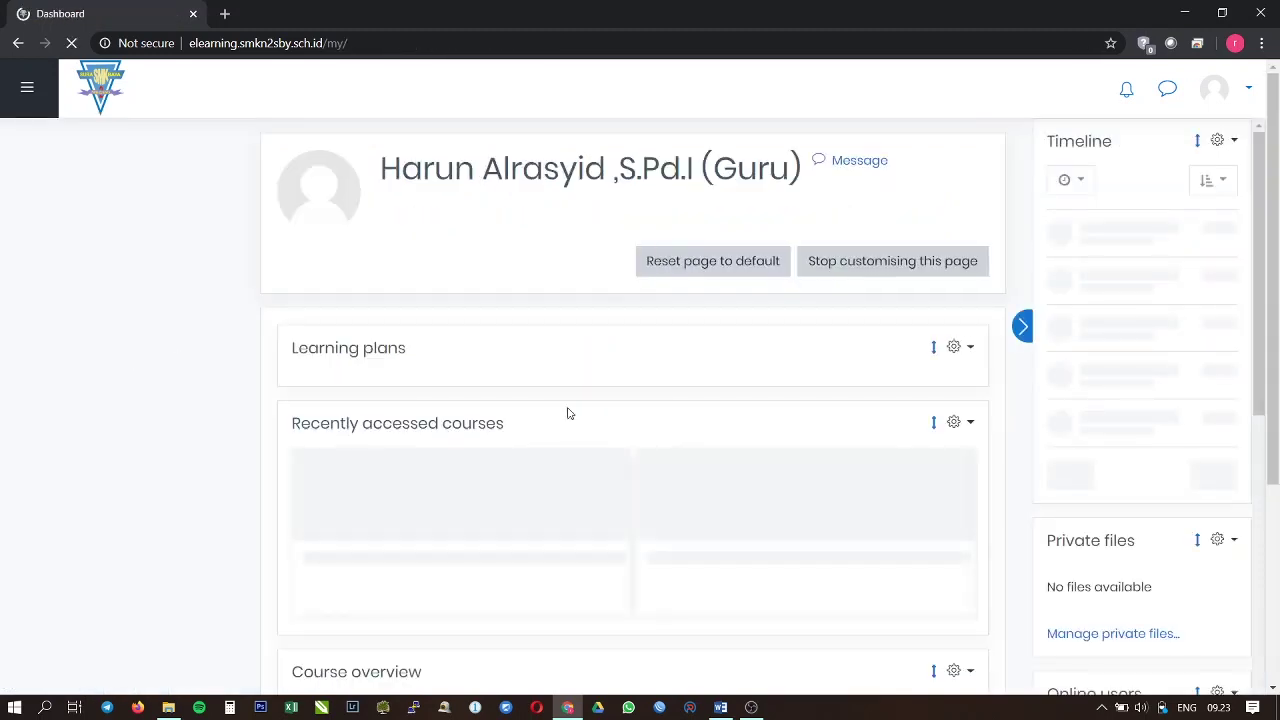
Step: Open the Pendidikan Agama Islam (10-TKJ) course card from the Dashboard's Course overview
{"action": "scroll", "coordinate": [681, 415], "scroll_direction": "down", "scroll_amount": 5}
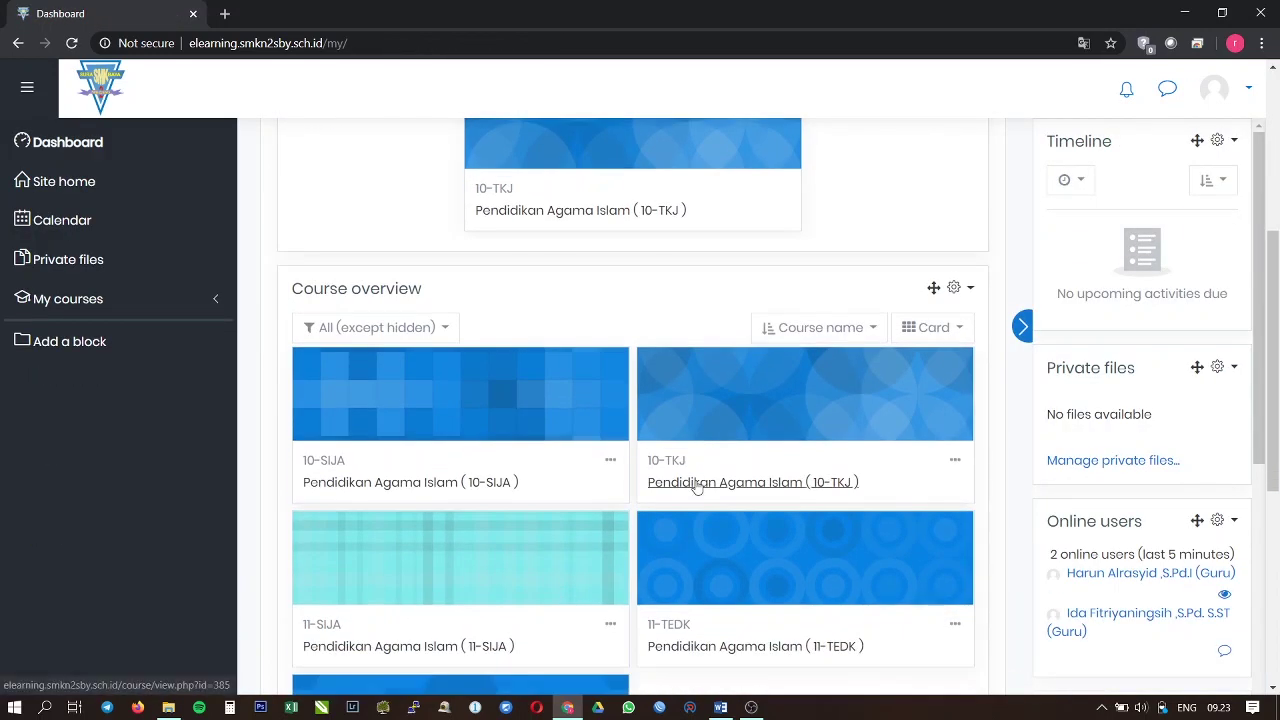
{"action": "left_click", "coordinate": [697, 486]}
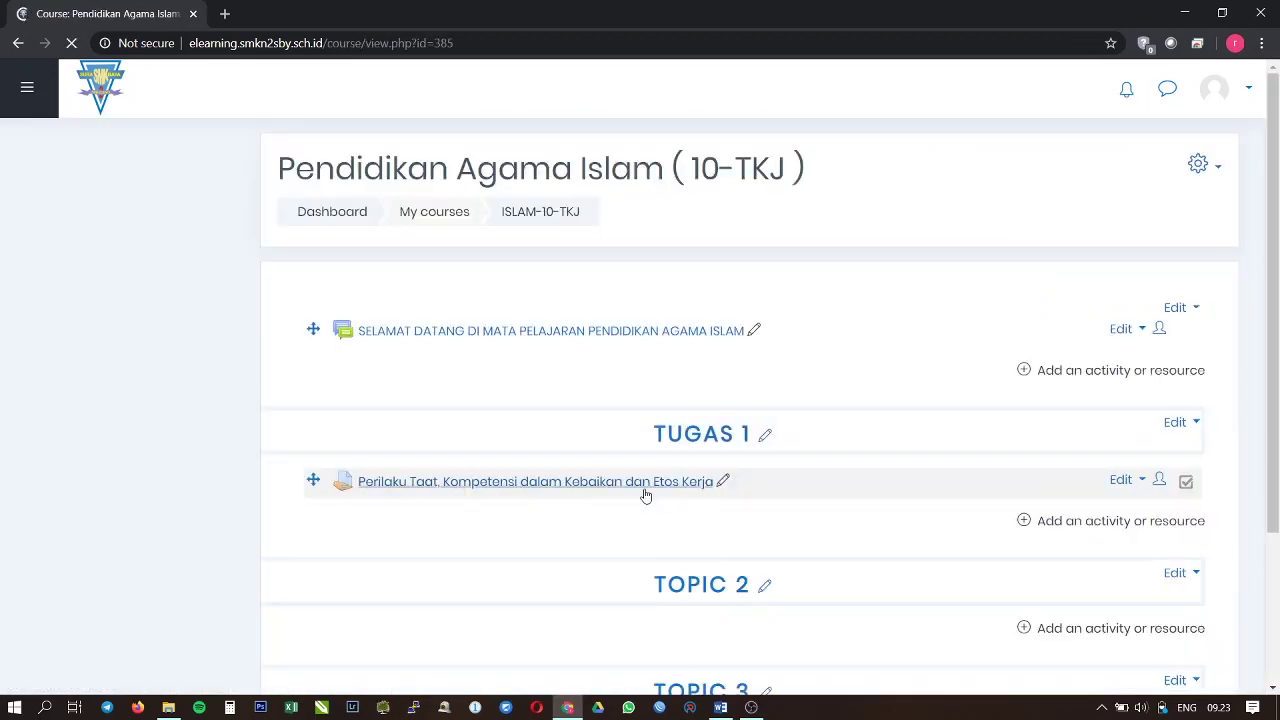
{"action": "scroll", "coordinate": [642, 489], "scroll_direction": "down", "scroll_amount": 2}
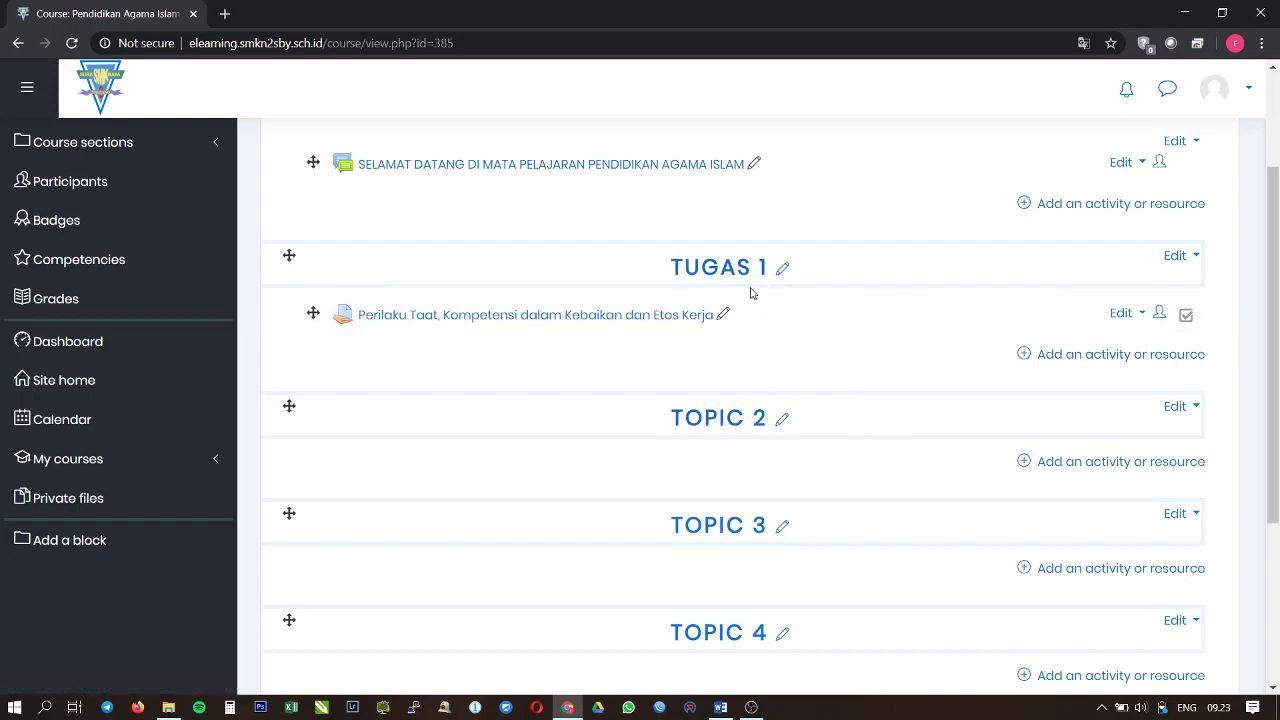
{"action": "scroll", "coordinate": [794, 434], "scroll_direction": "up", "scroll_amount": 1}
{"action": "scroll", "coordinate": [794, 451], "scroll_direction": "down", "scroll_amount": 1}
Step: Delete three empty TOPIC 2 sections, one after another, from the course
{"action": "left_click", "coordinate": [1196, 408]}
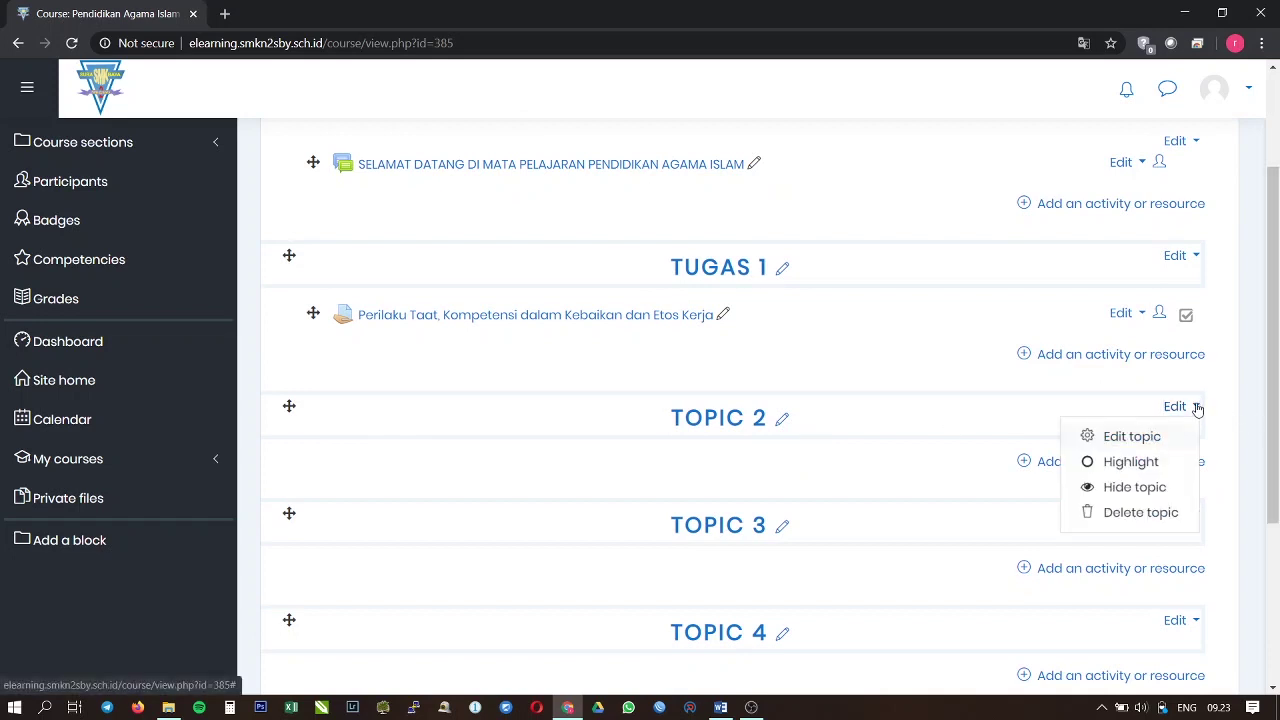
{"action": "left_click", "coordinate": [1145, 512]}
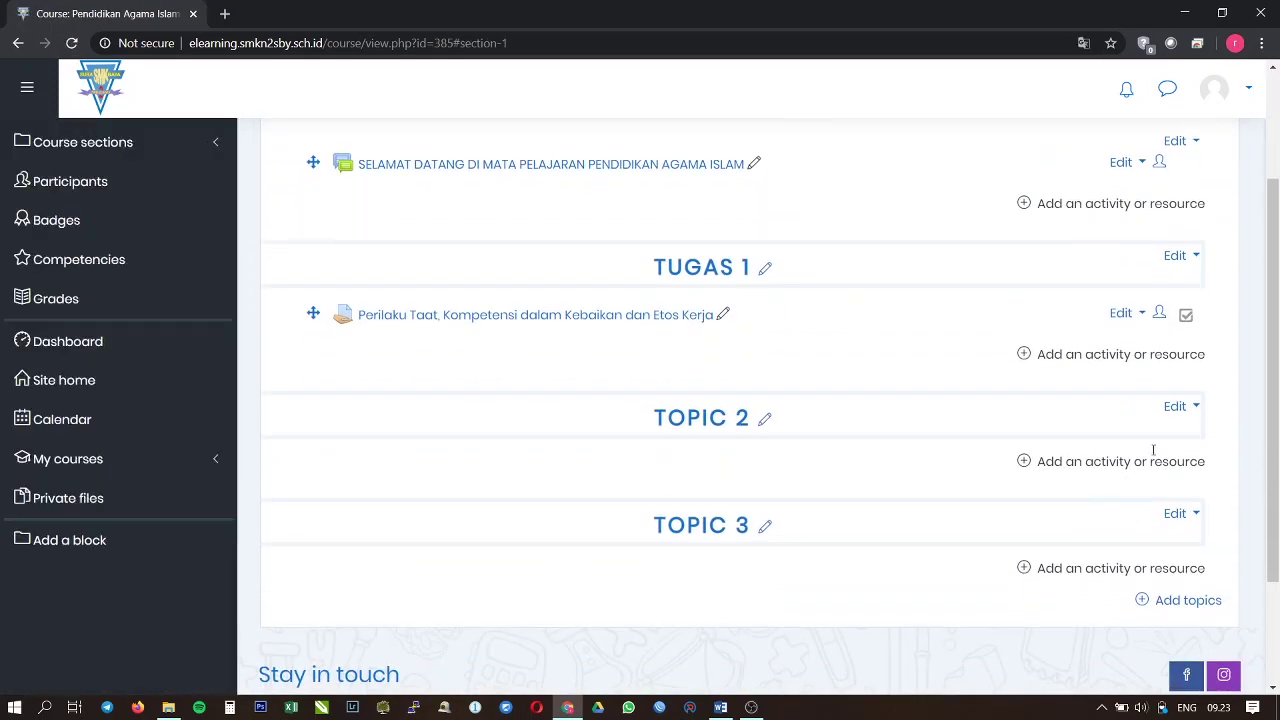
{"action": "left_click", "coordinate": [1189, 294]}
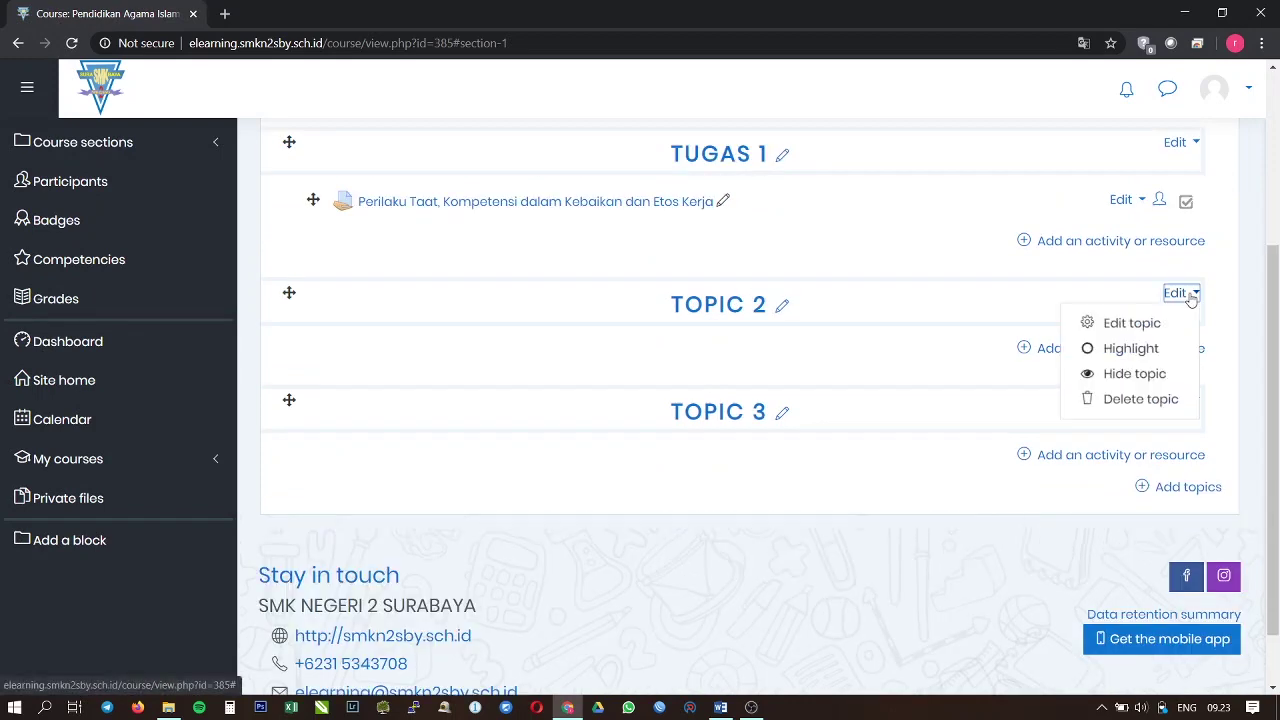
{"action": "left_click", "coordinate": [1150, 399]}
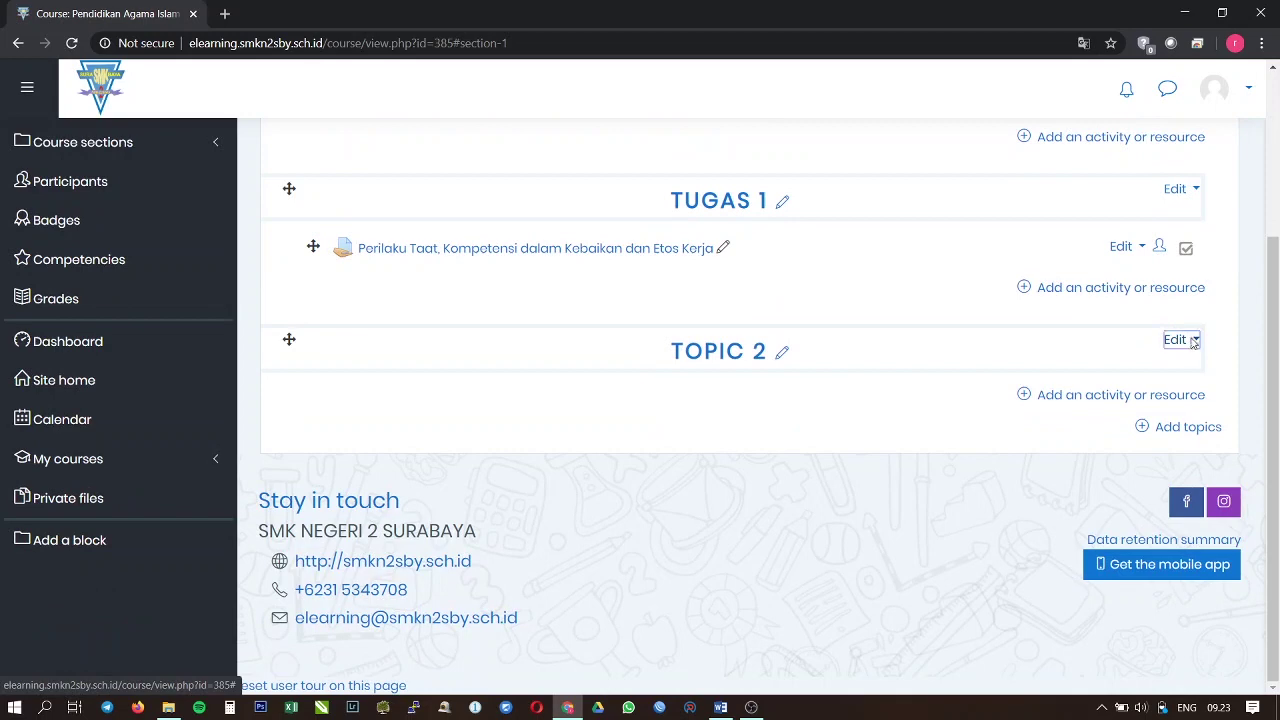
{"action": "left_click", "coordinate": [1191, 341]}
{"action": "left_click", "coordinate": [1145, 427]}
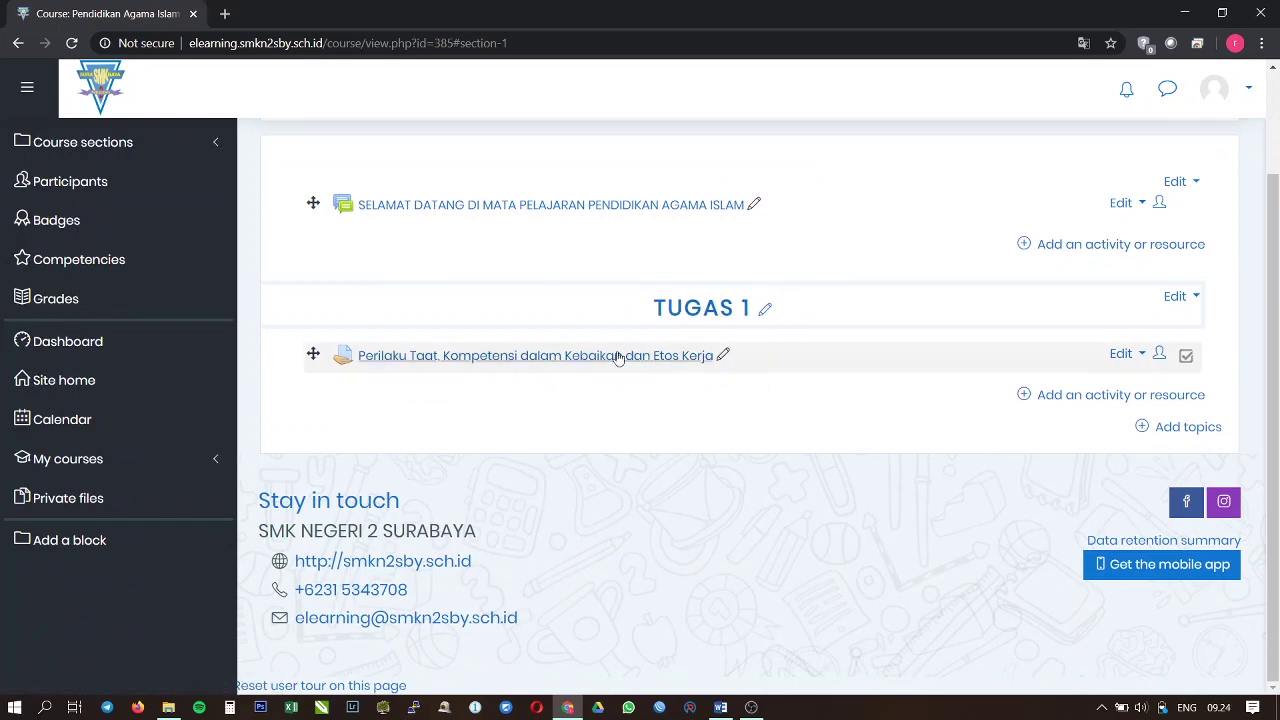
Step: Add one new empty topic section below TUGAS 1, then scroll back to the course title
{"action": "left_click", "coordinate": [1186, 427]}
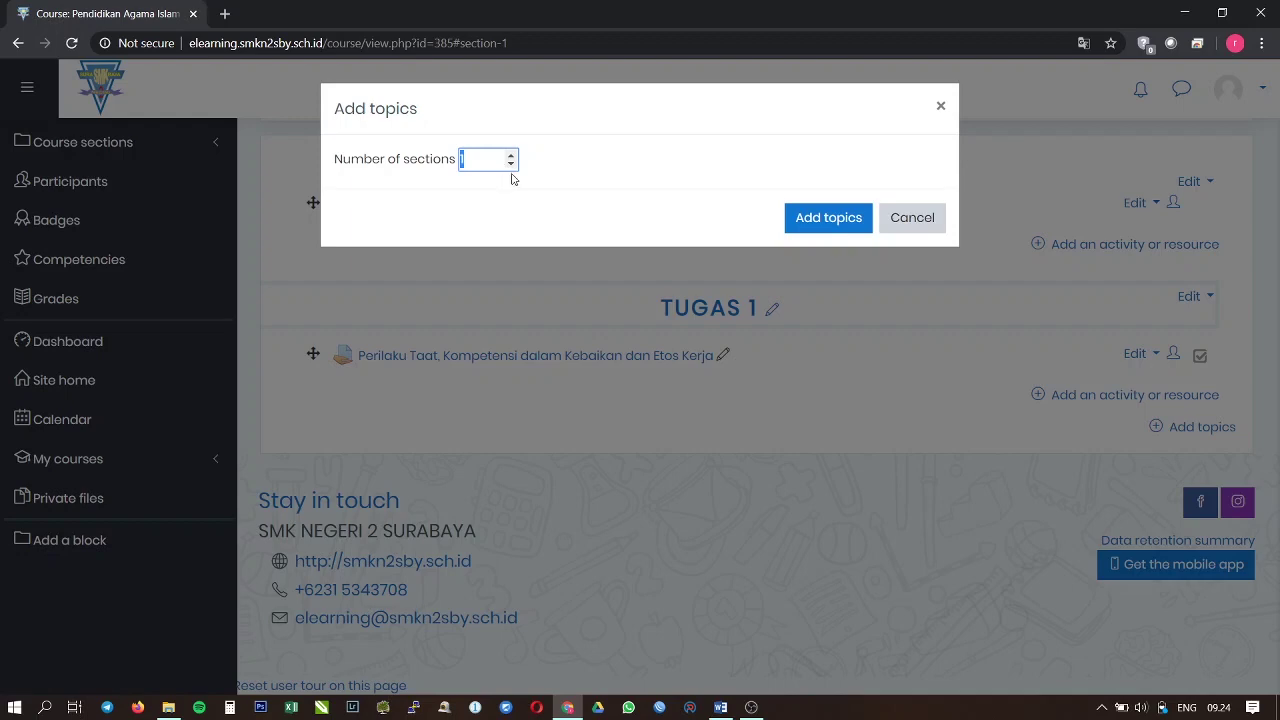
{"action": "left_click", "coordinate": [828, 217]}
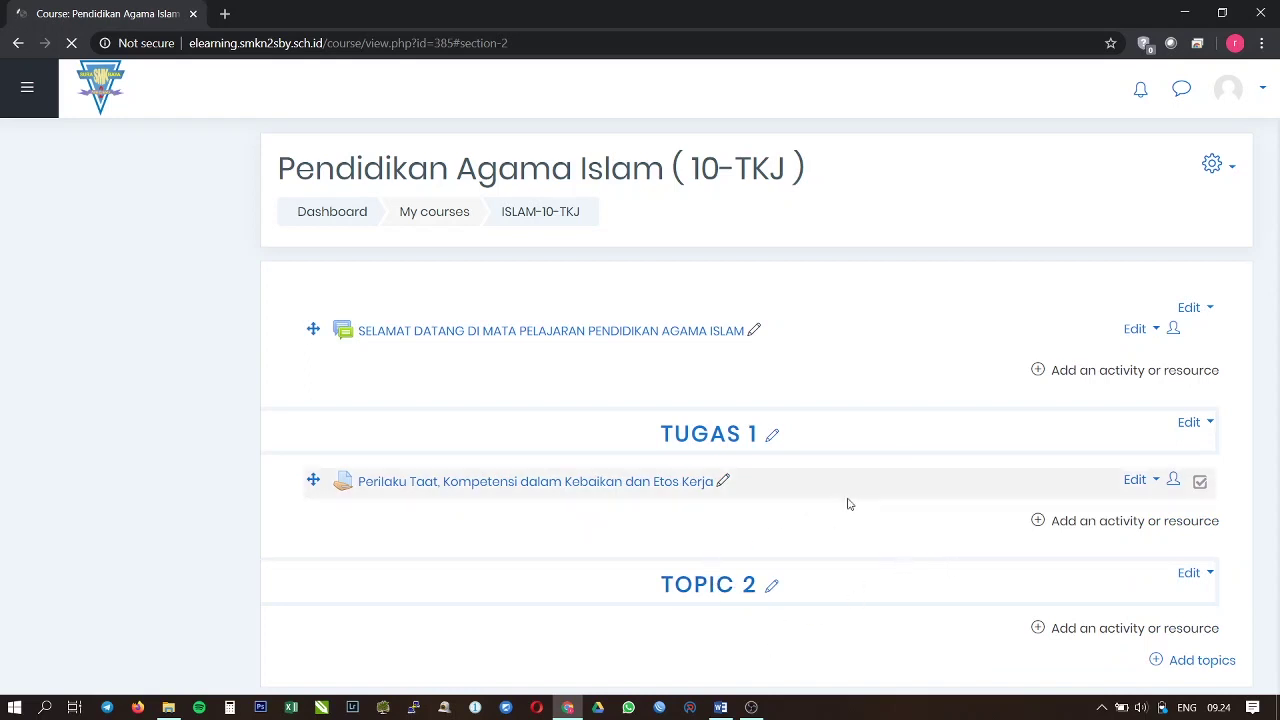
{"action": "left_click", "coordinate": [492, 486]}
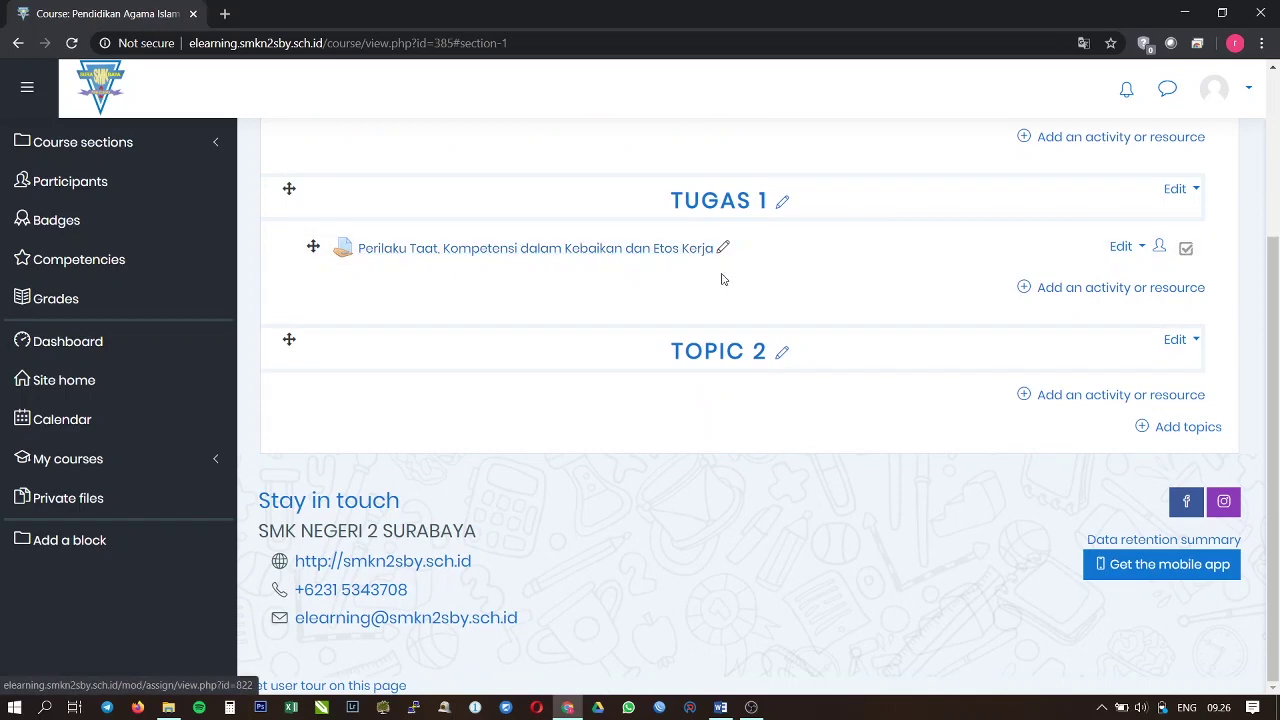
{"action": "scroll", "coordinate": [674, 284], "scroll_direction": "up", "scroll_amount": 1}
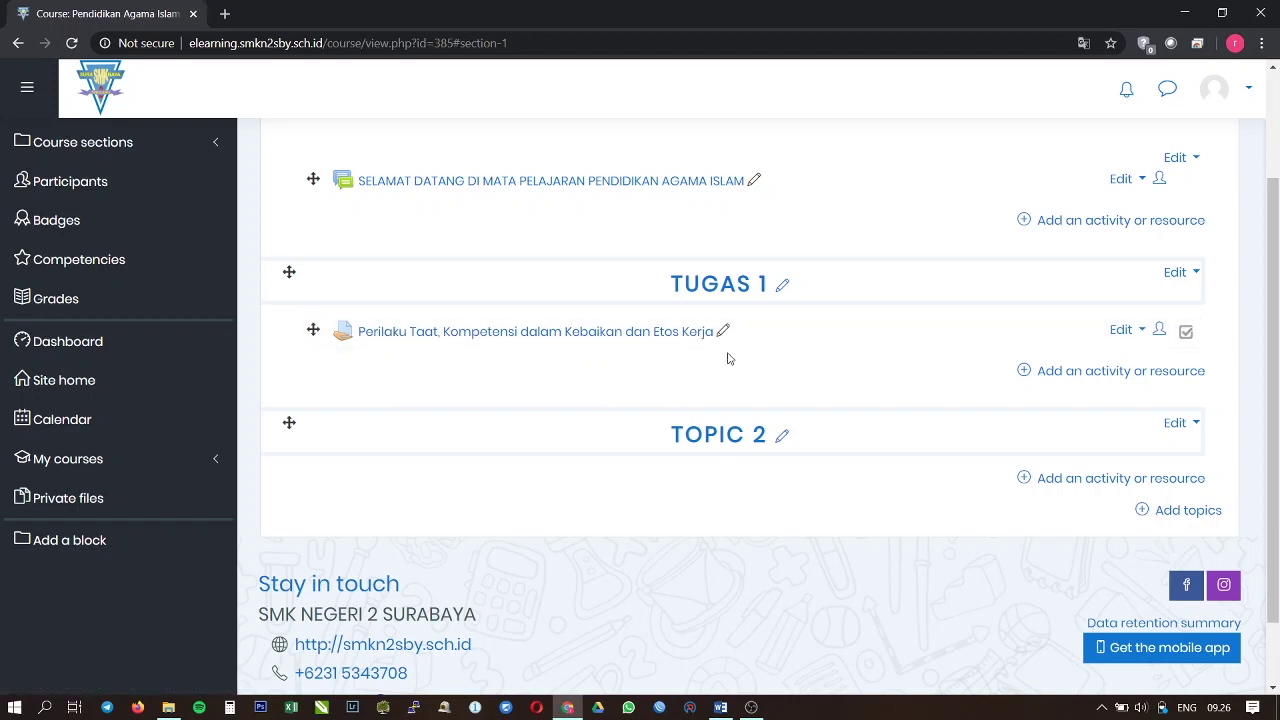
{"action": "scroll", "coordinate": [726, 358], "scroll_direction": "up", "scroll_amount": 2}
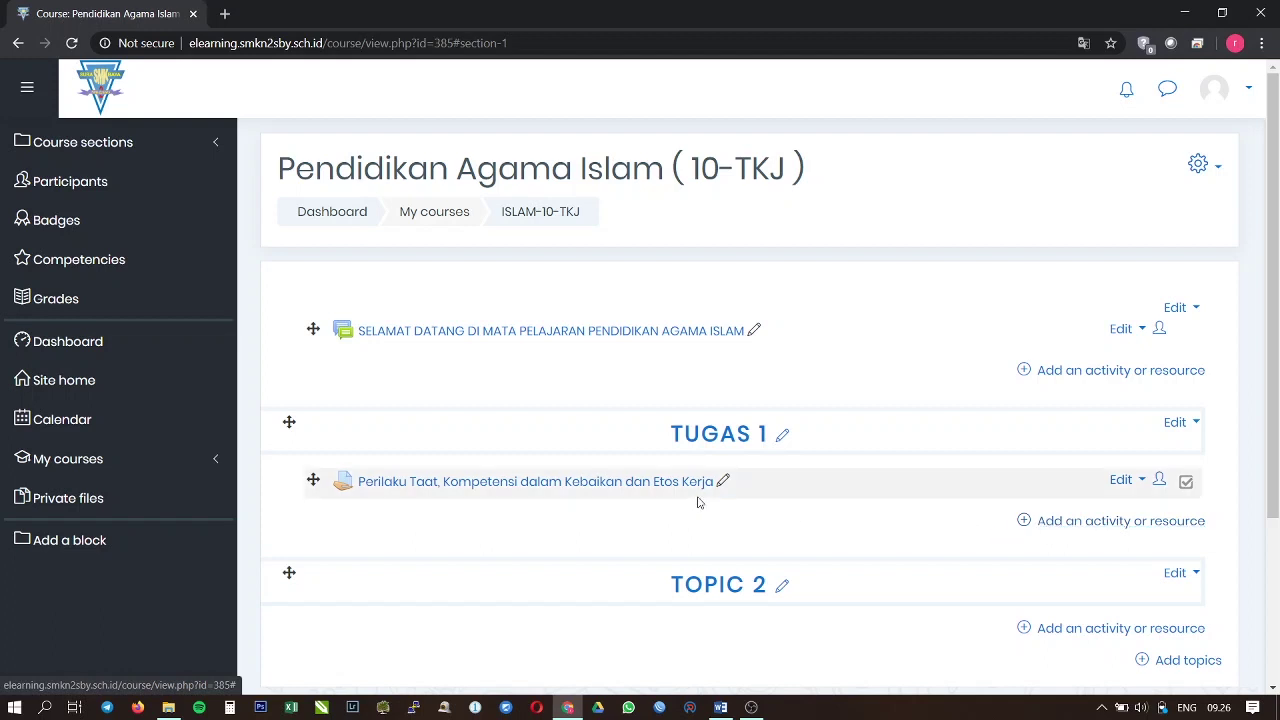
Step: Pick URL from the Resources in TUGAS 1's activity chooser and add it
{"action": "left_click", "coordinate": [1096, 528]}
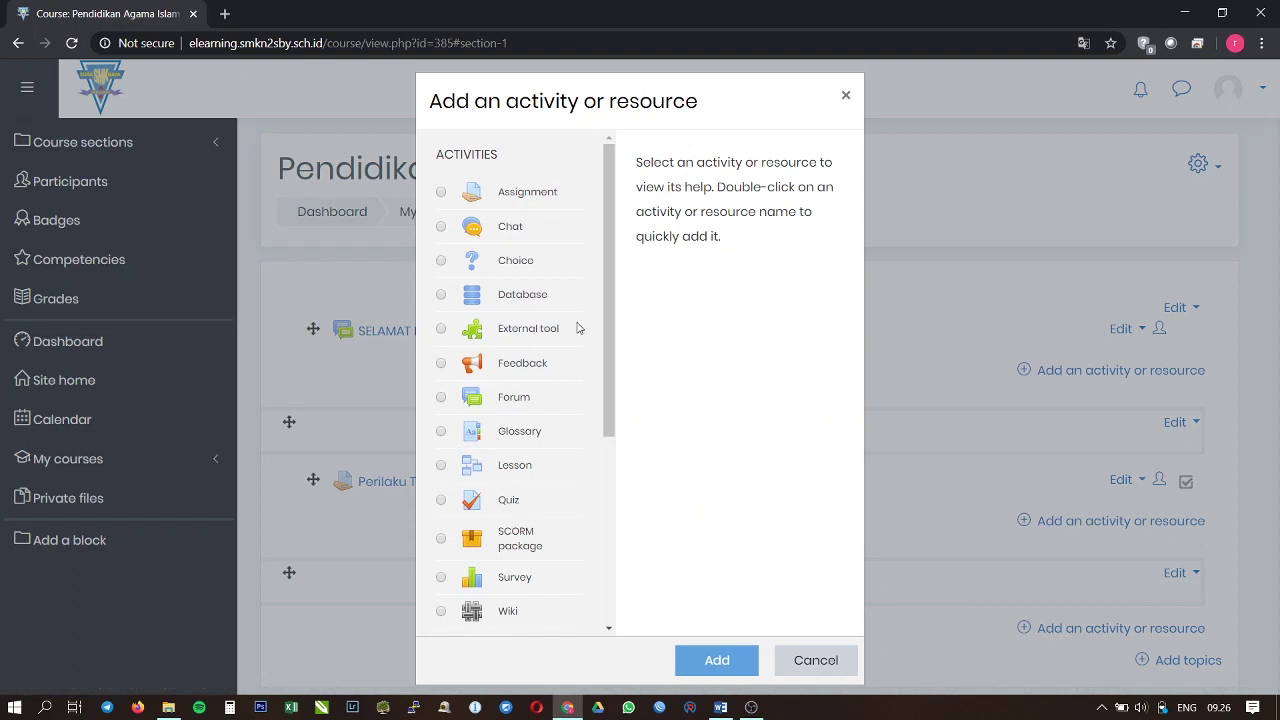
{"action": "scroll", "coordinate": [610, 308], "scroll_direction": "down", "scroll_amount": 1}
{"action": "scroll", "coordinate": [598, 304], "scroll_direction": "up", "scroll_amount": 1}
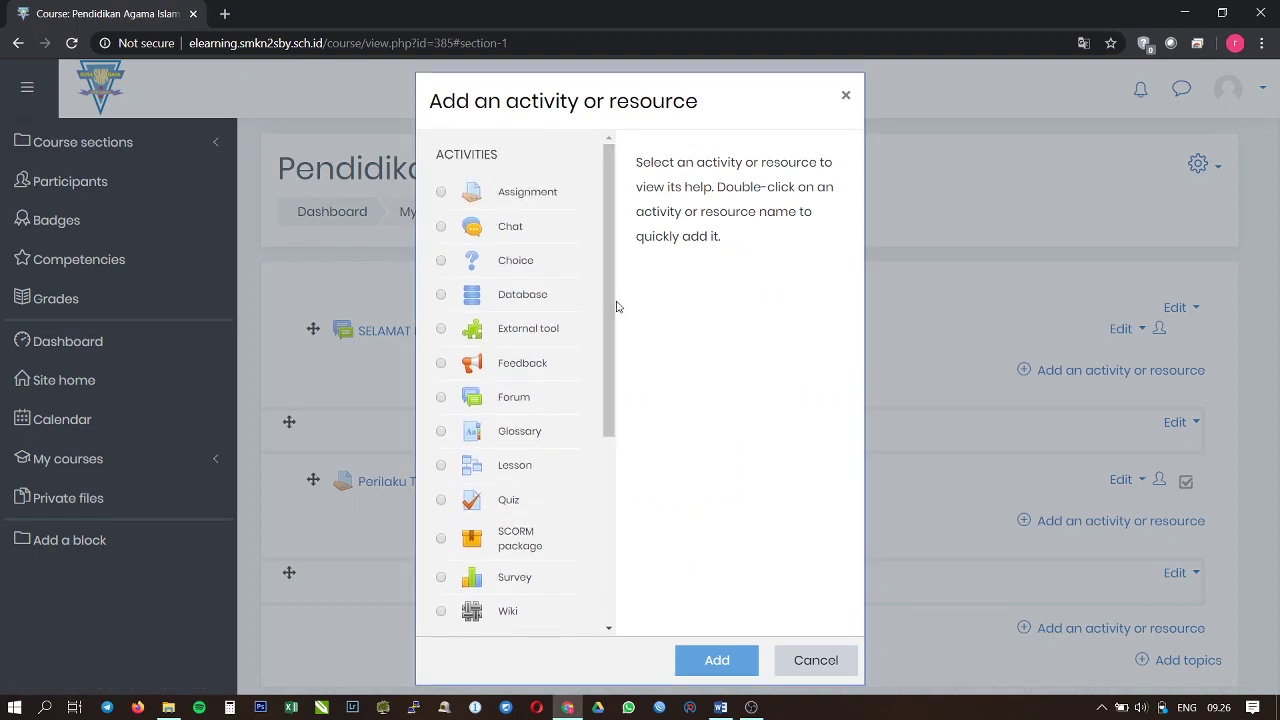
{"action": "left_click_drag", "start_coordinate": [608, 314], "coordinate": [605, 506]}
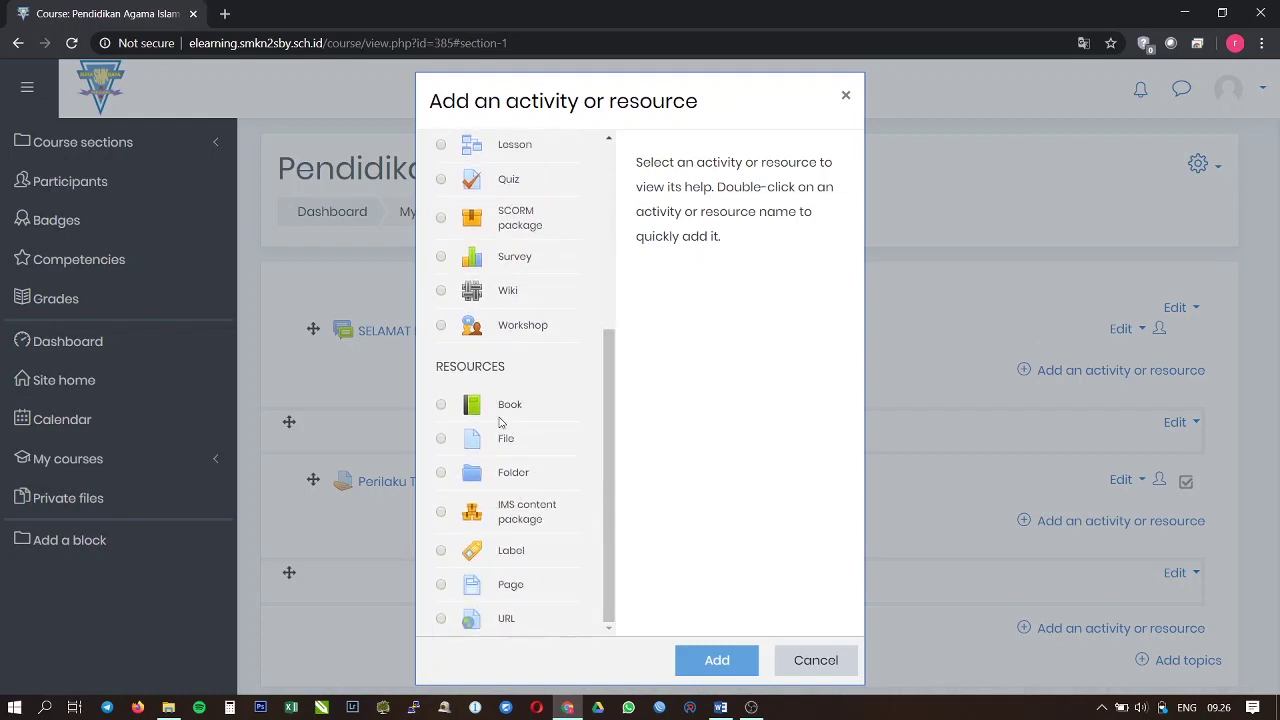
{"action": "double_click", "coordinate": [450, 369]}
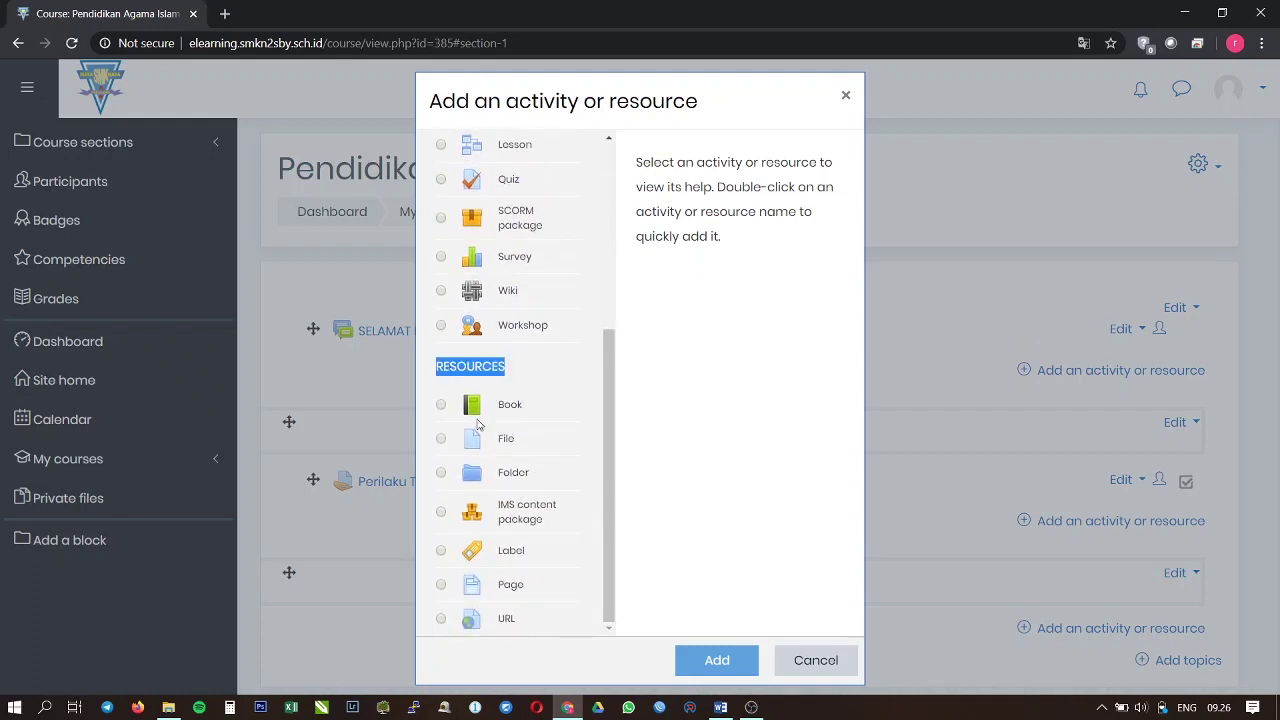
{"action": "left_click", "coordinate": [443, 620]}
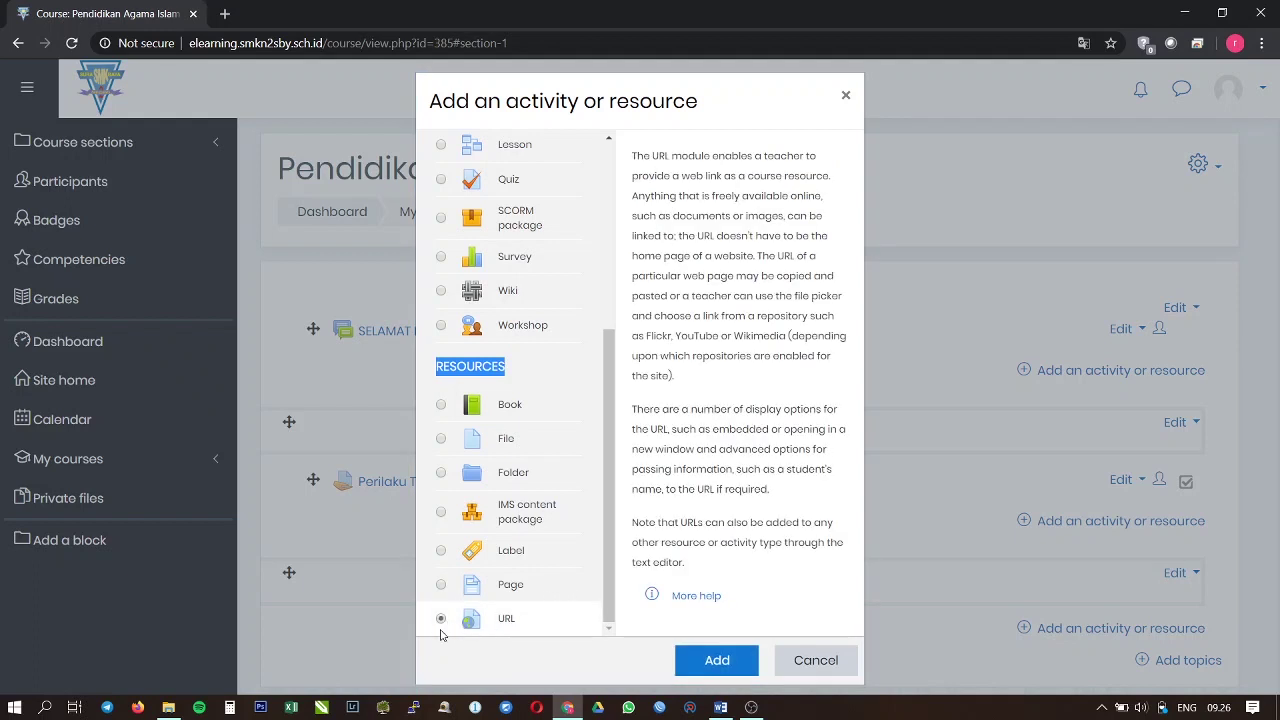
{"action": "left_click", "coordinate": [717, 660]}
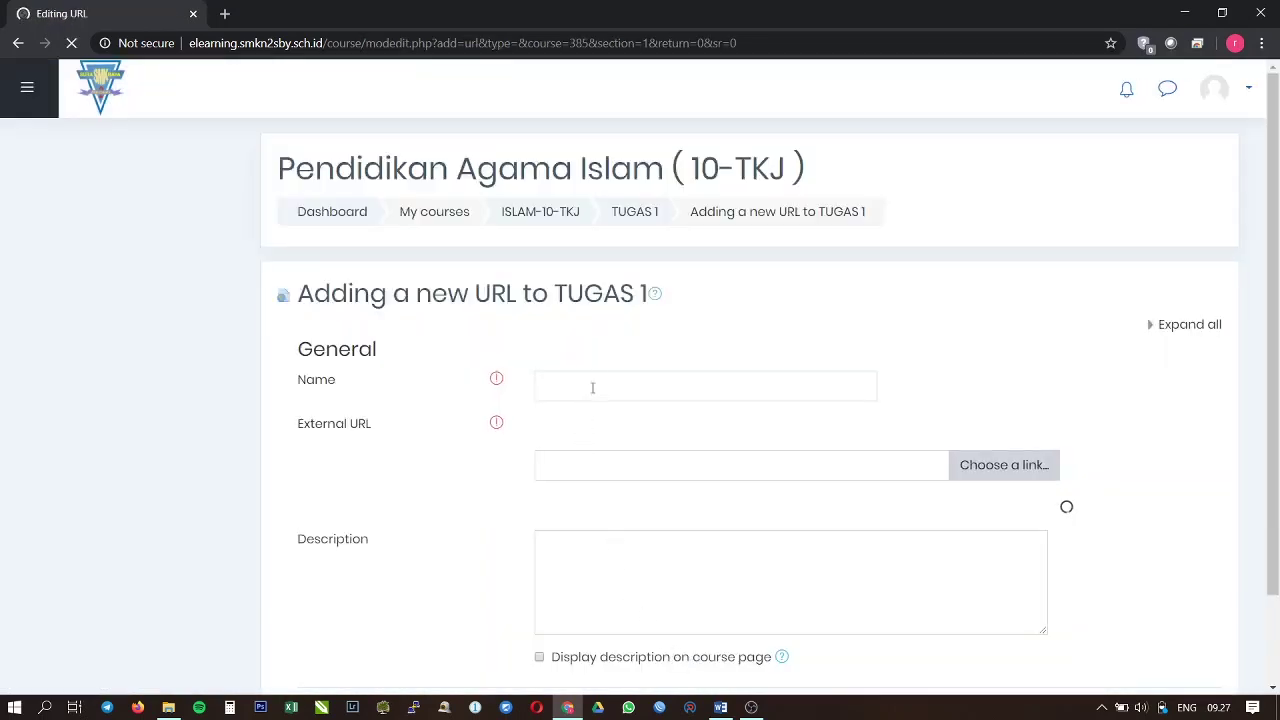
Step: Name the URL resource 'CARA MEMBUAT RNAGANGKUMAN YANG' and prefix it with CONTOH
{"action": "left_click", "coordinate": [595, 377]}
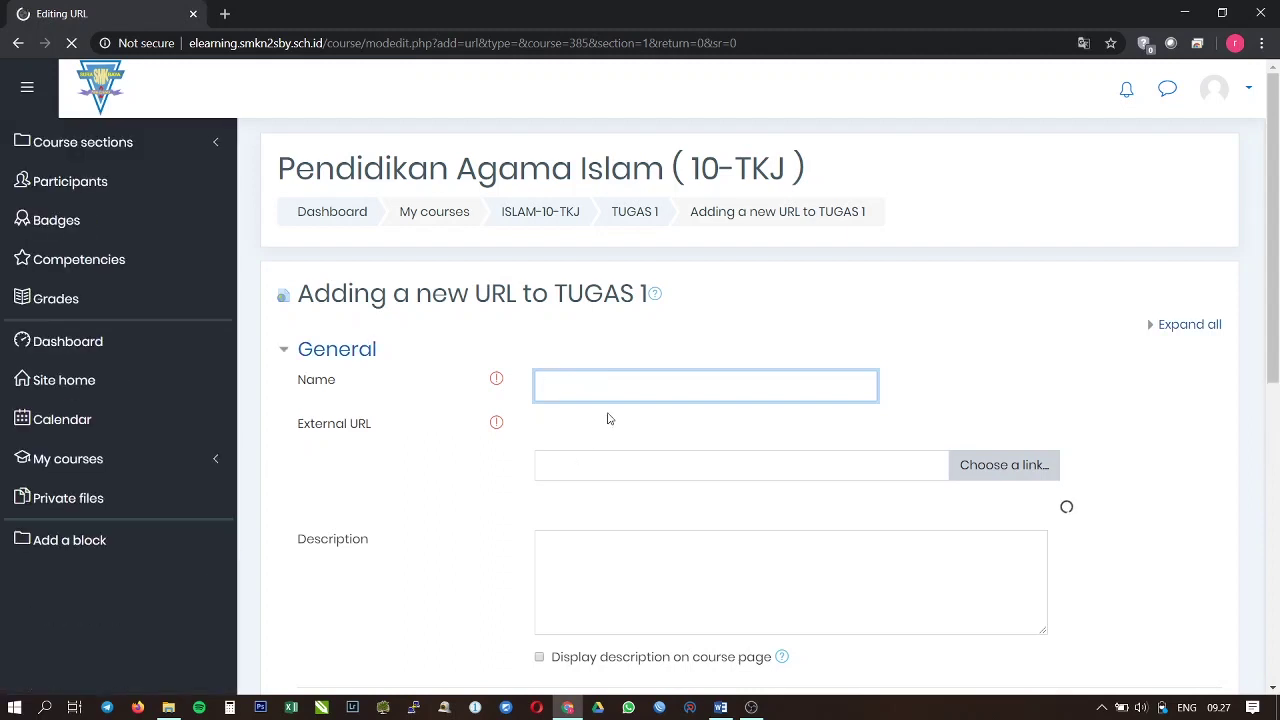
{"action": "left_click", "coordinate": [607, 414]}
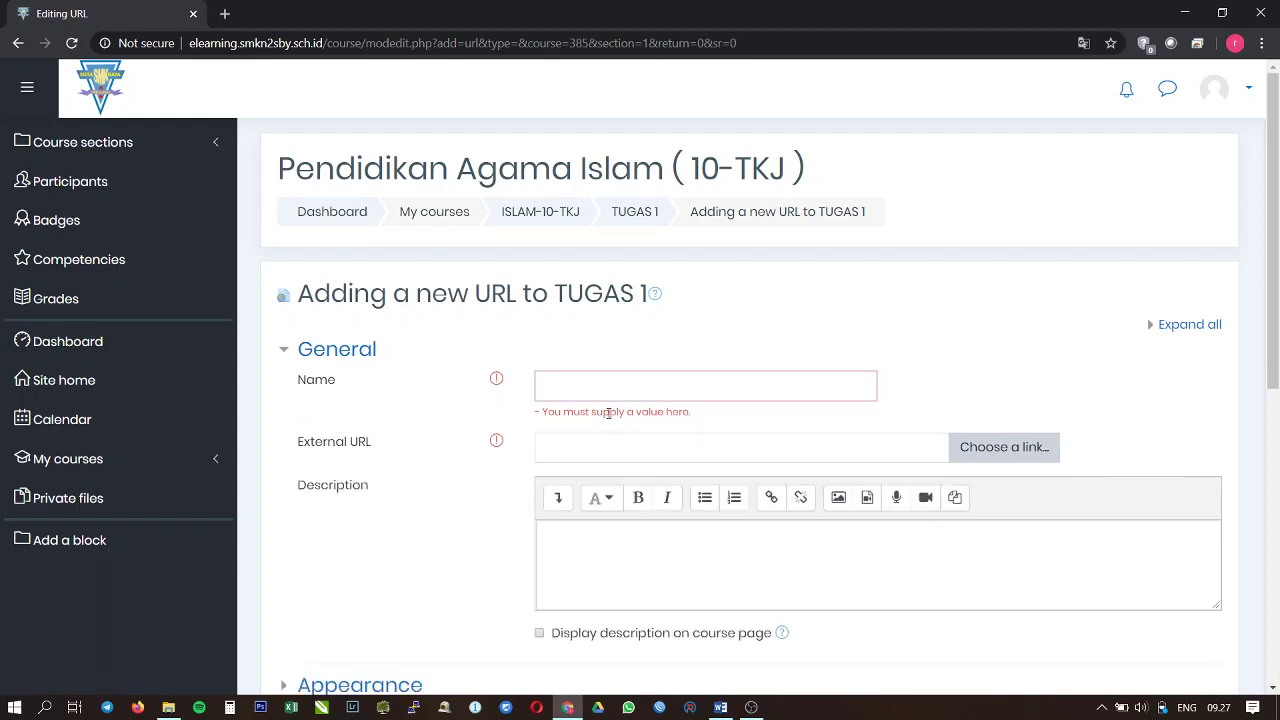
{"action": "left_click", "coordinate": [651, 390]}
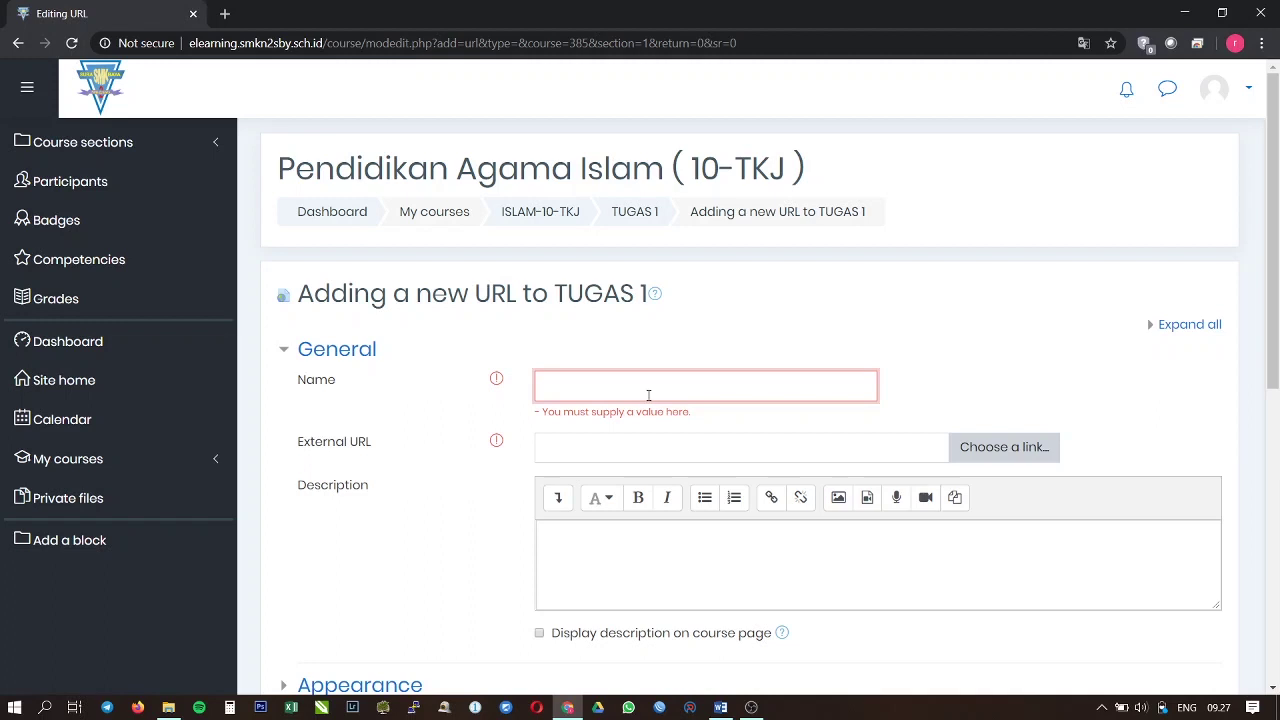
{"action": "type", "text": "CA"}
{"action": "type", "text": "RA MEMBUAT "}
{"action": "type", "text": "RNAG"}
{"action": "type", "text": "ANGKUMAN YANG BEN"}
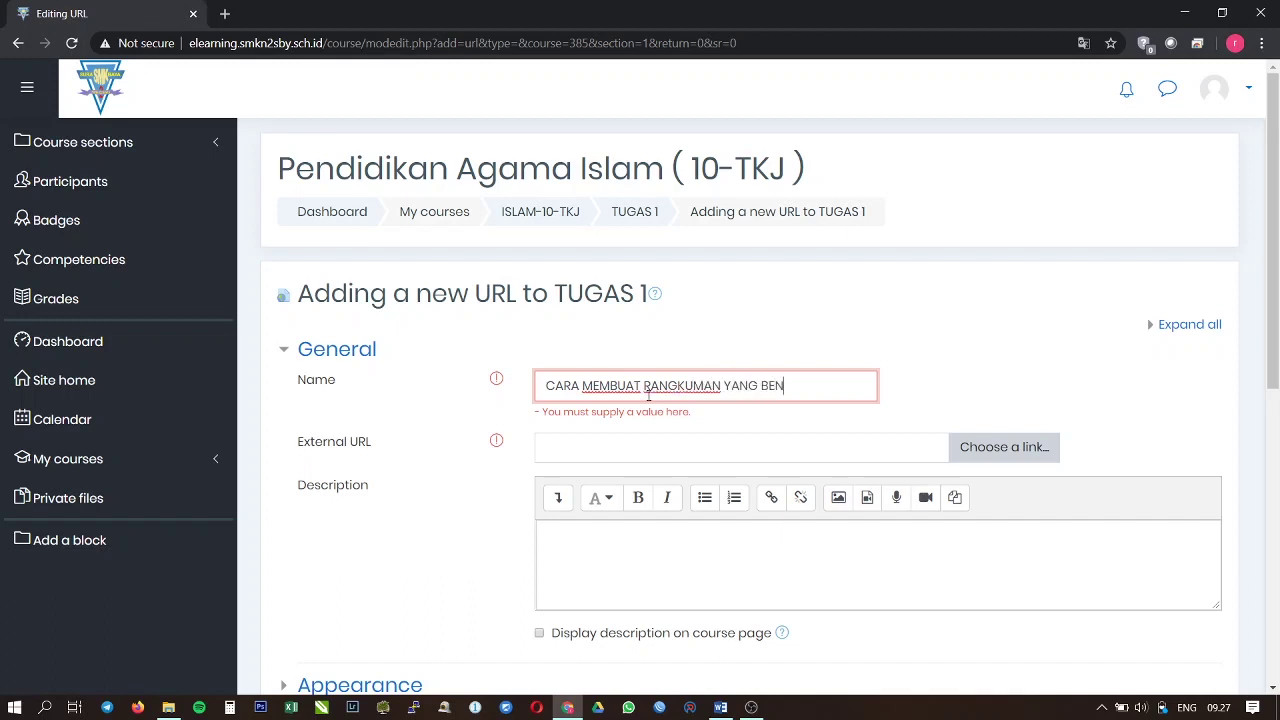
{"action": "key", "text": "ctrl+Left"}
{"action": "key", "text": "ctrl+Left"}
{"action": "type", "text": "CONTOH"}
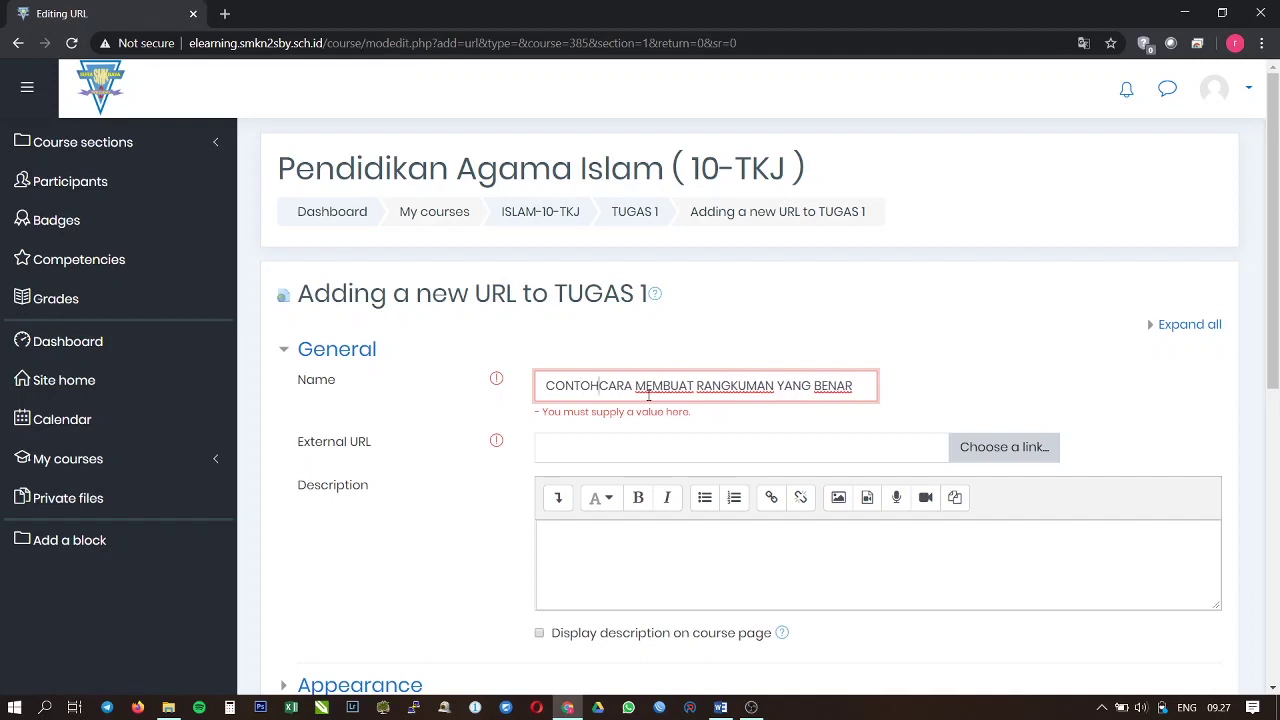
Step: Move to the External URL field, then abandon the unfinished URL form
{"action": "left_click", "coordinate": [644, 443]}
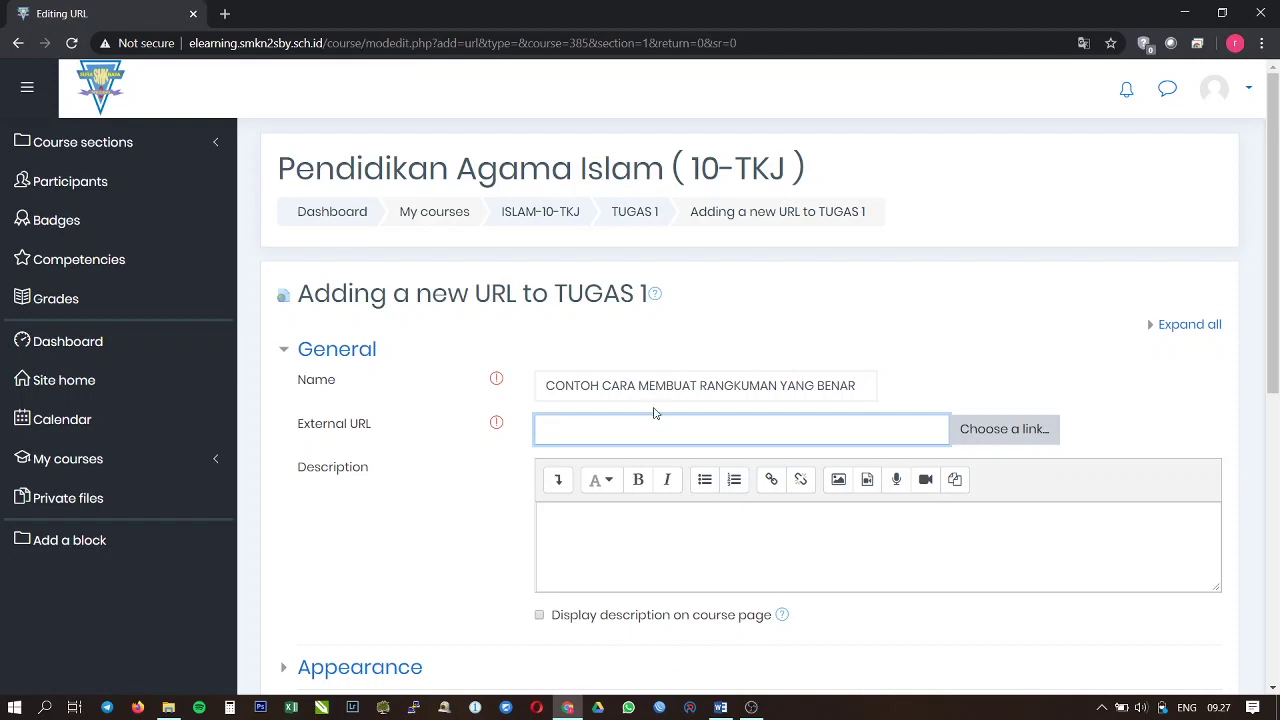
{"action": "scroll", "coordinate": [652, 419], "scroll_direction": "down", "scroll_amount": 6}
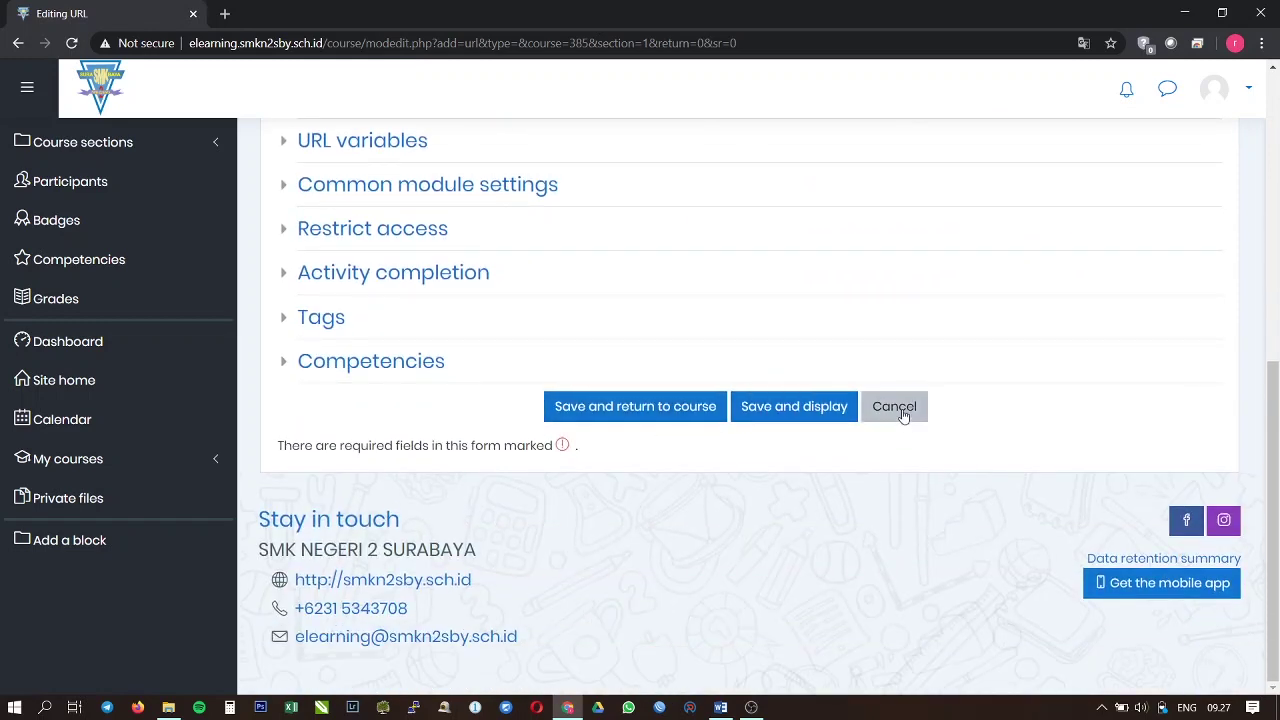
{"action": "left_click", "coordinate": [899, 422]}
{"action": "scroll", "coordinate": [789, 466], "scroll_direction": "down", "scroll_amount": 6}
Step: Cancel the URL form and turn editing off from the course gear menu
{"action": "left_click", "coordinate": [894, 418]}
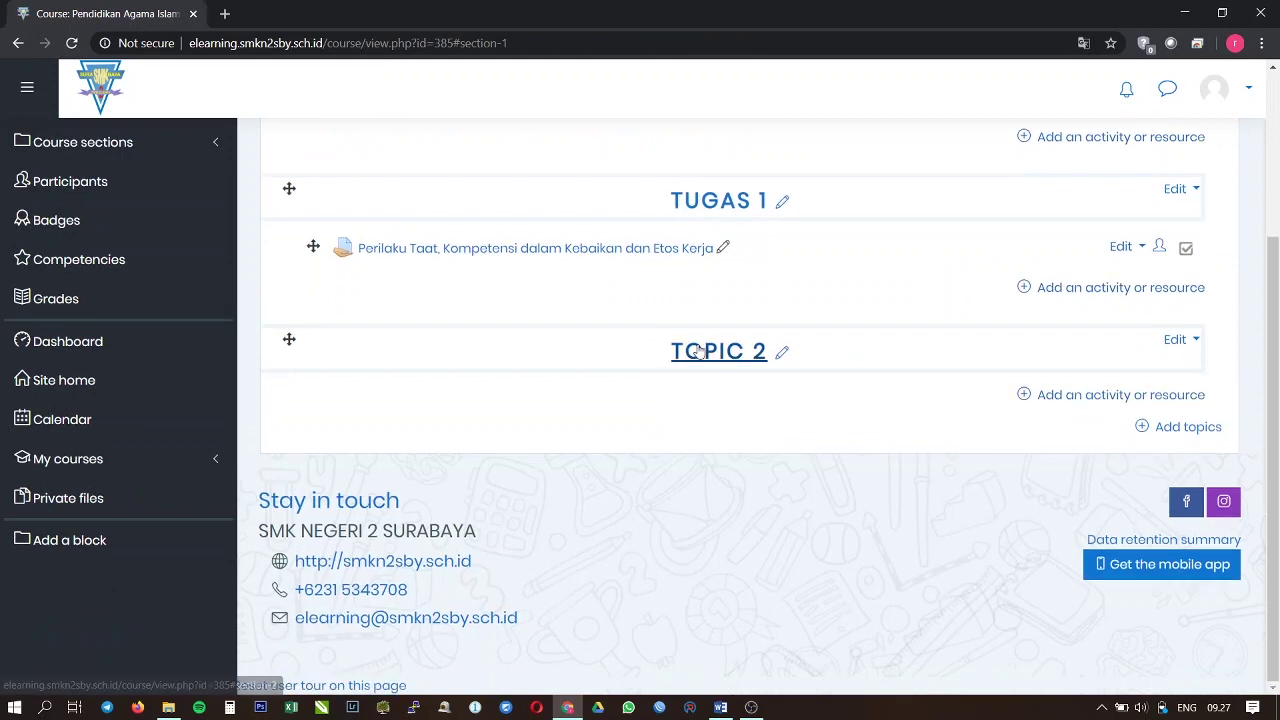
{"action": "scroll", "coordinate": [1051, 371], "scroll_direction": "up", "scroll_amount": 1}
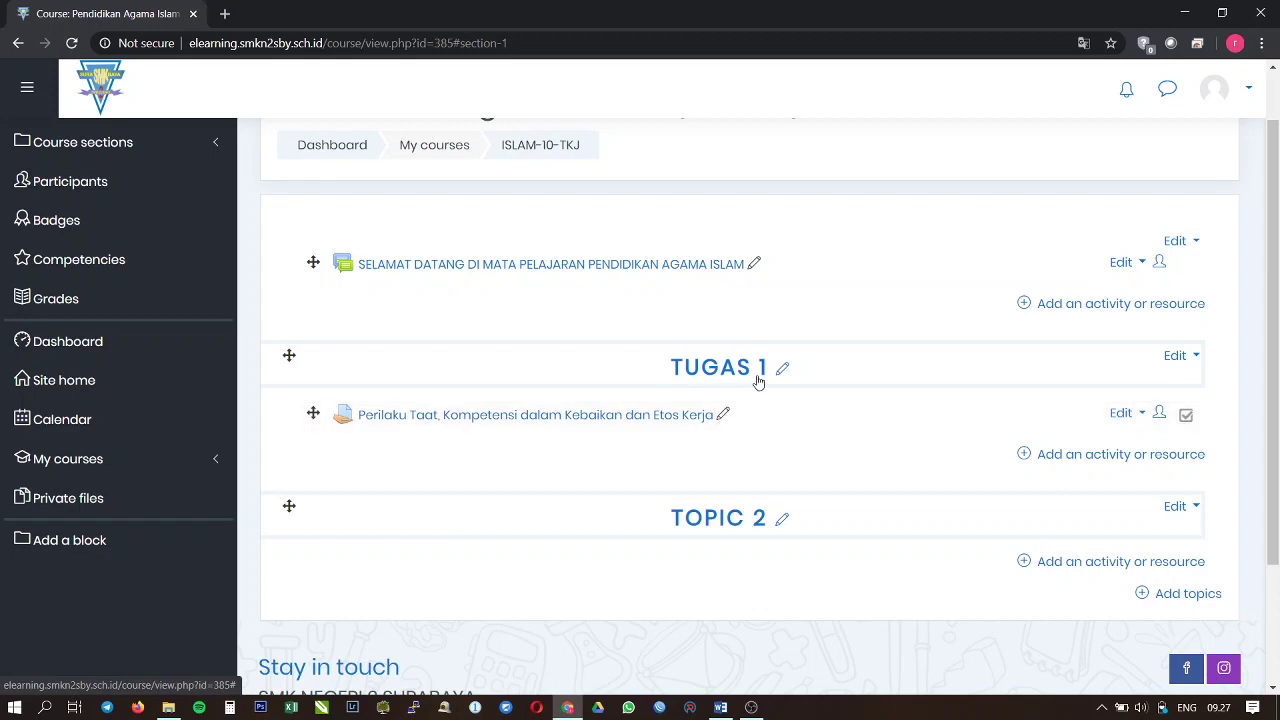
{"action": "scroll", "coordinate": [1225, 210], "scroll_direction": "up", "scroll_amount": 1}
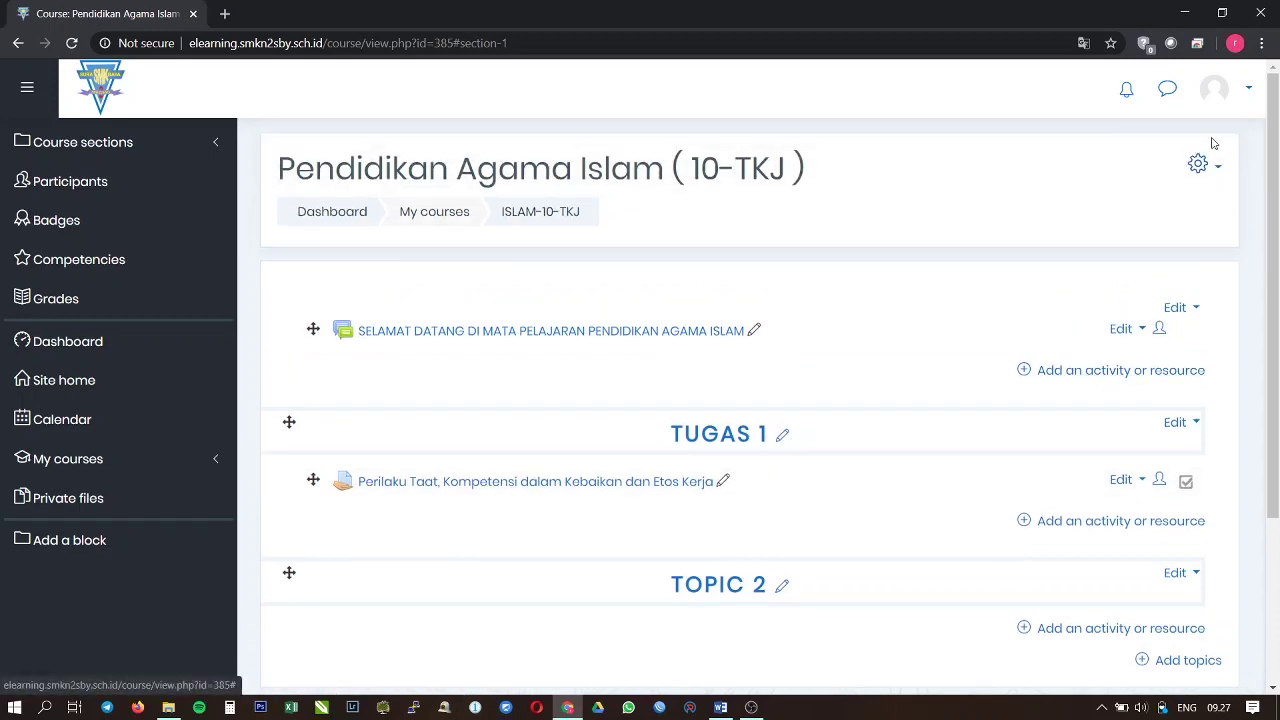
{"action": "left_click", "coordinate": [1216, 174]}
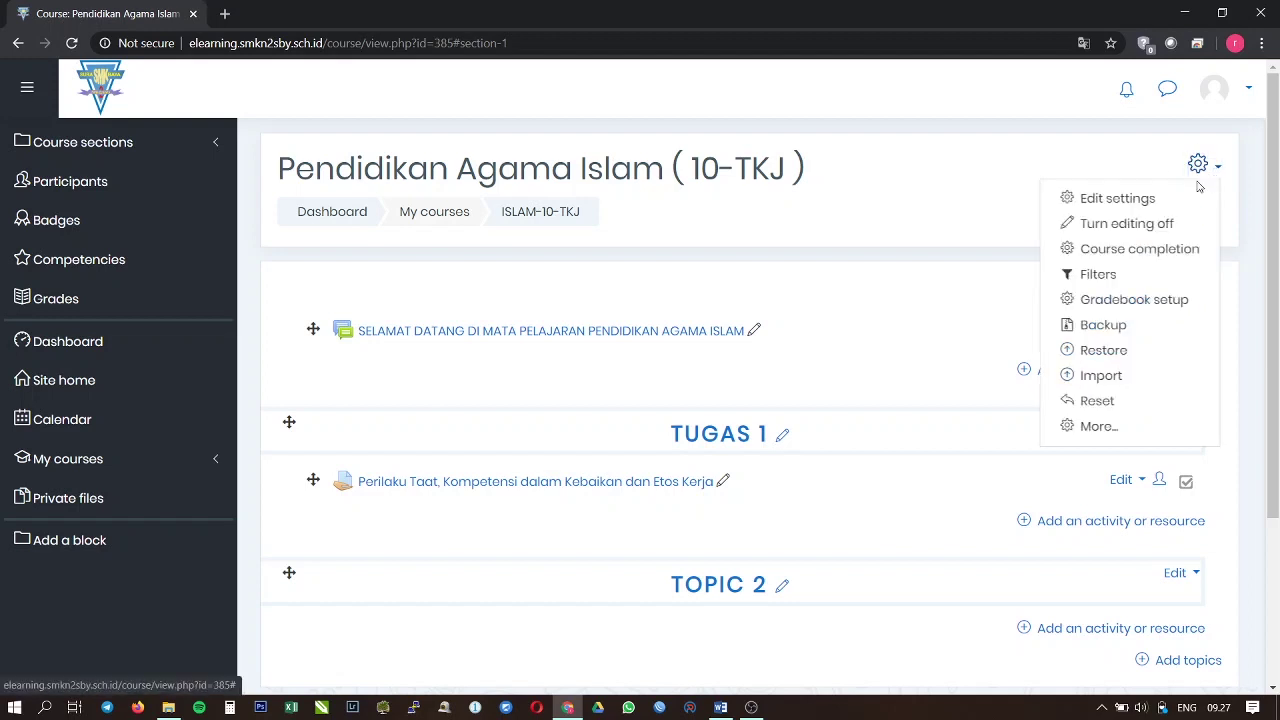
{"action": "left_click", "coordinate": [1149, 230]}
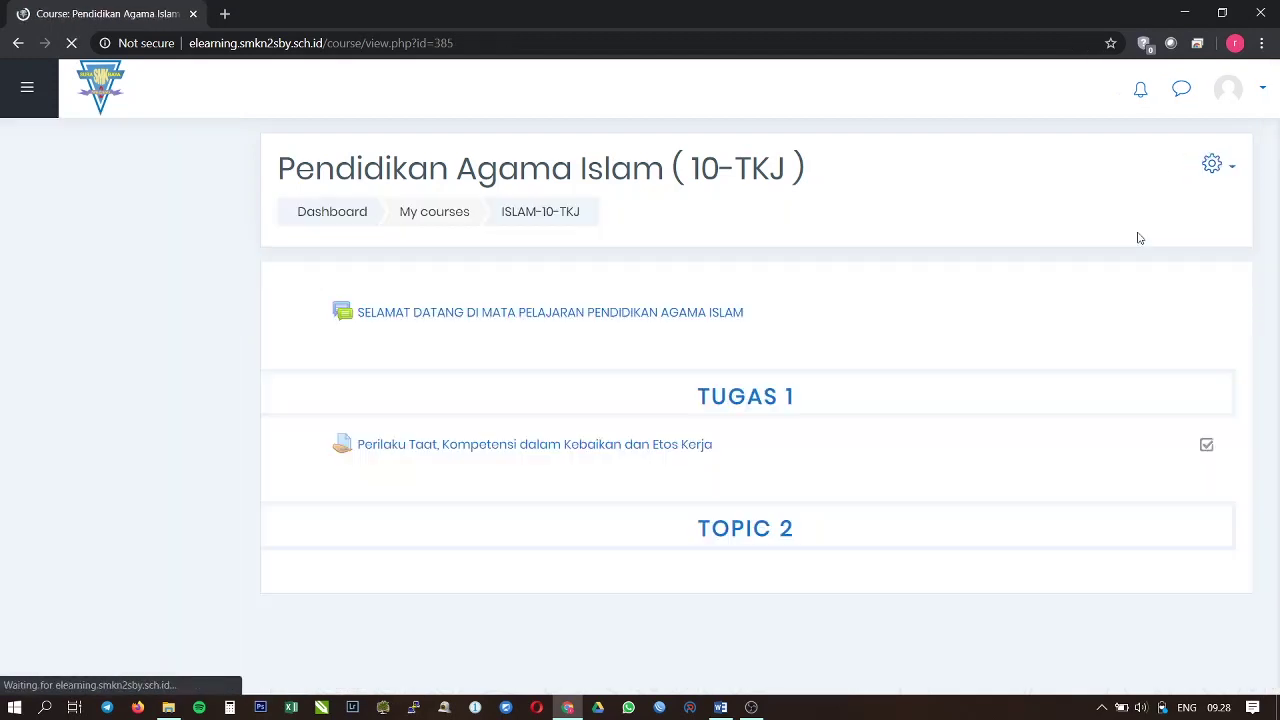